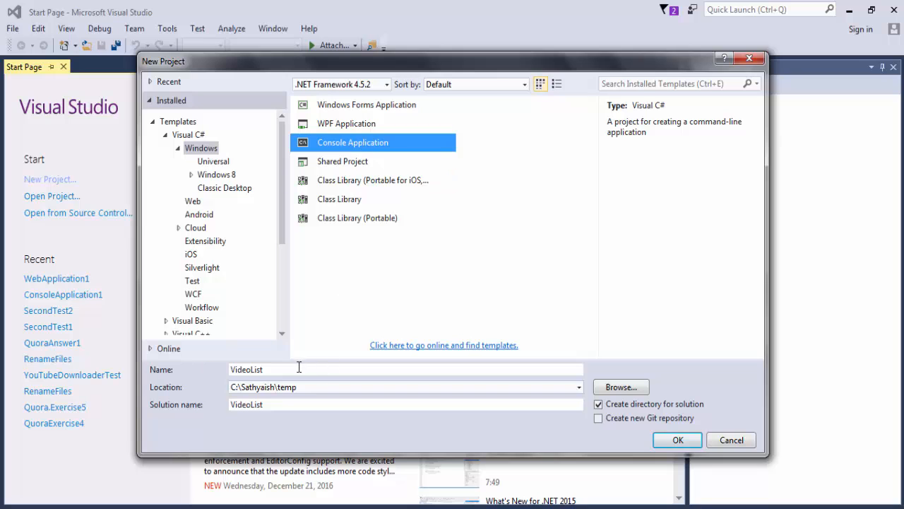
Create the C# console application named VideoList
click(678, 440)
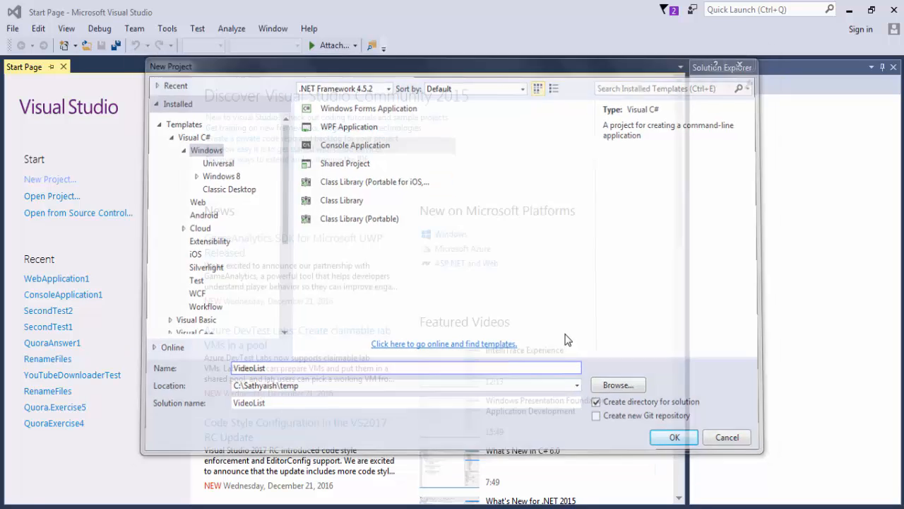
text(try {}  } catch(Exception ex) {)
scroll(373, 289, down, 2)
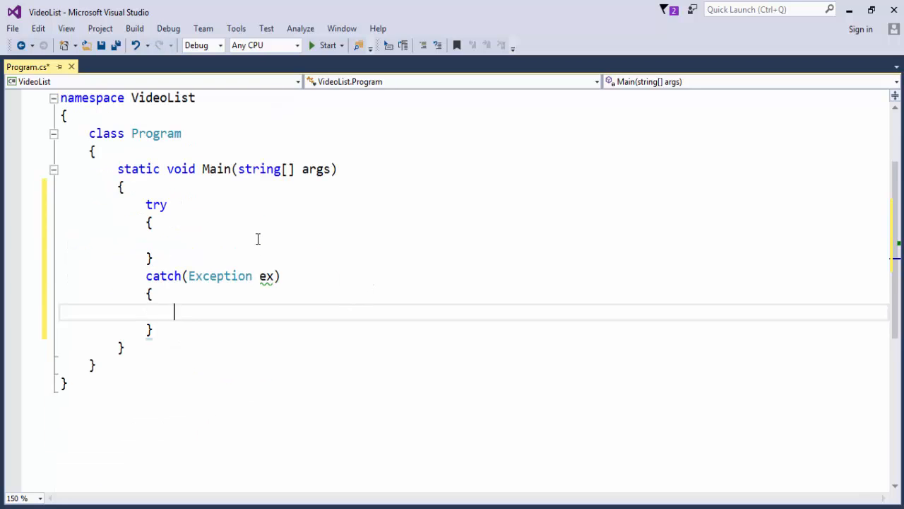
Add the usage comment // VideoList.exe PlayListId above Main
click(258, 239)
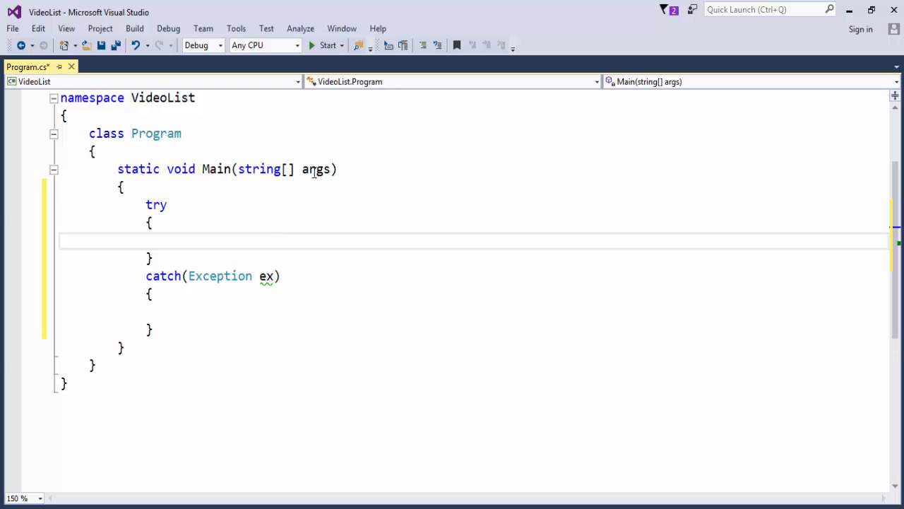
click(296, 151)
key(Return)
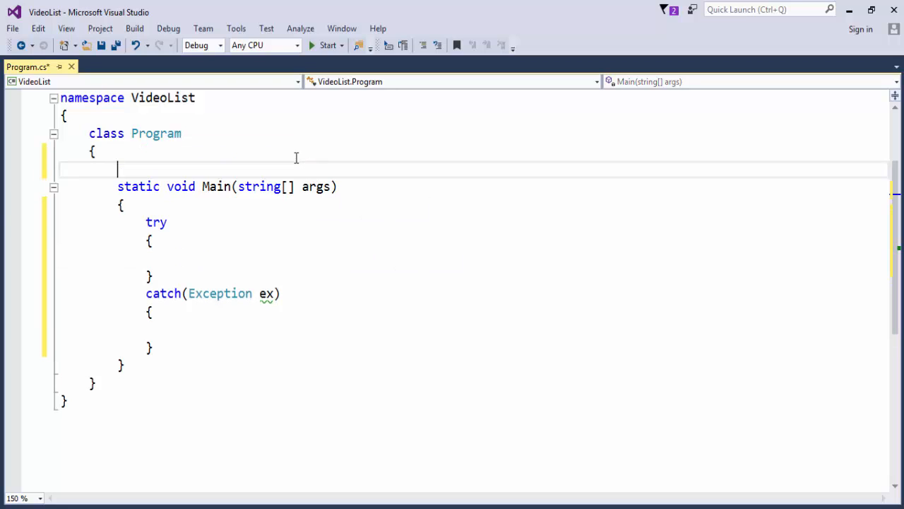
text(// VideoList.exe PlayListId)
click(281, 252)
text(var)
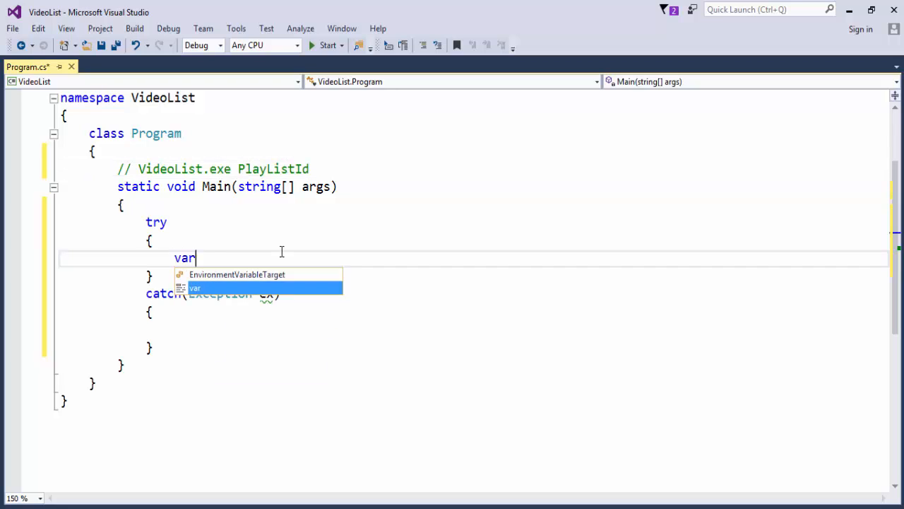
text(len = args?.Length;)
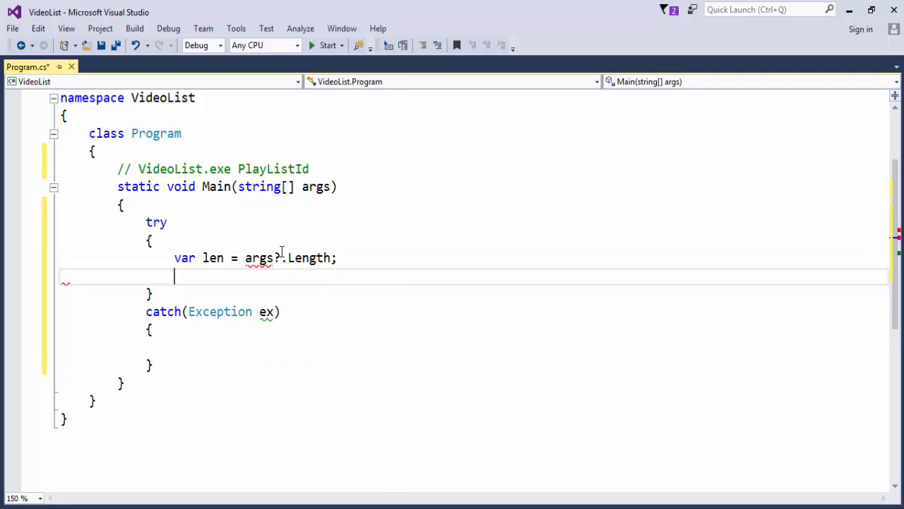
In try, read args?.Length and call PrintHelp(); return; when no arguments are given
key(Return)
key(Return)
text(if (len == null || )
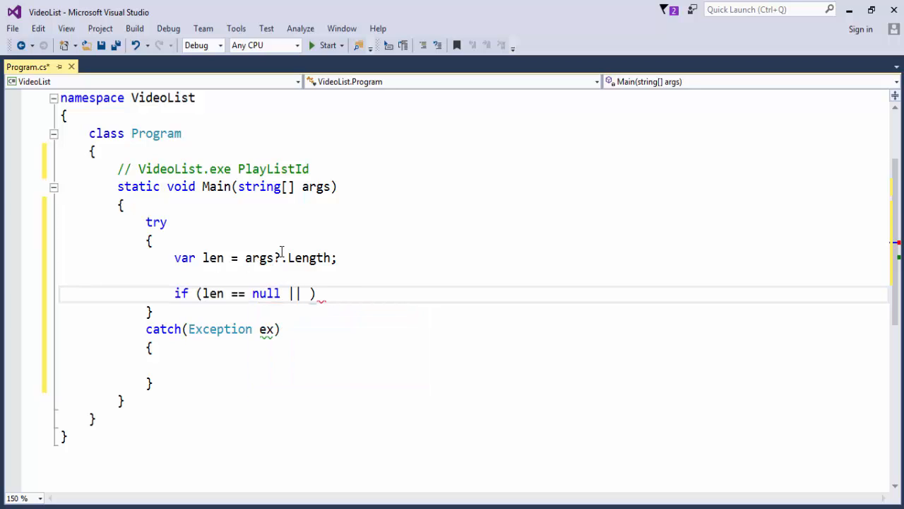
text(len.Value == 0)
key(End)
key(Return)
text({)
key(Return)
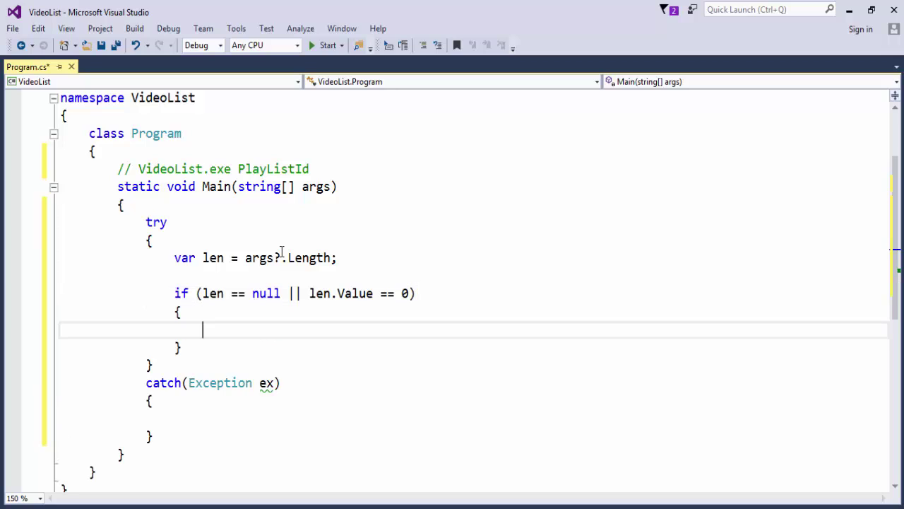
text(Print)
text(();)
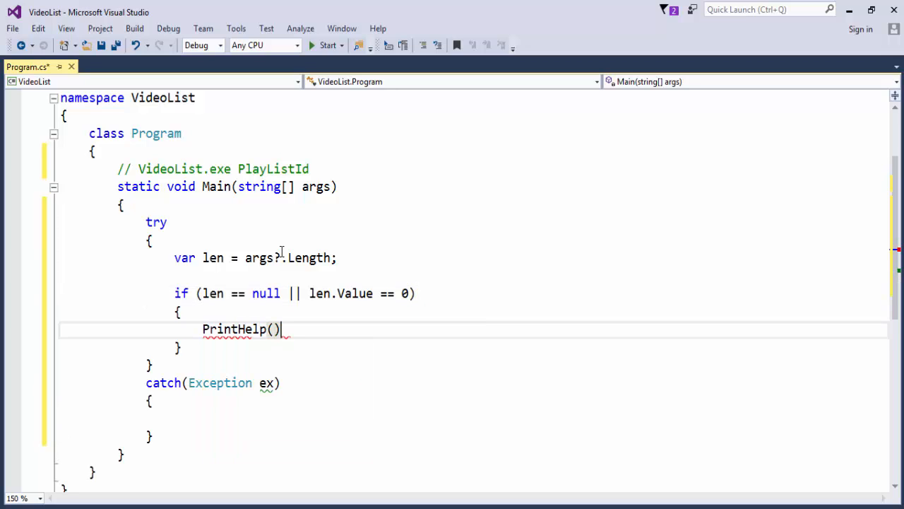
key(Return)
text(return;)
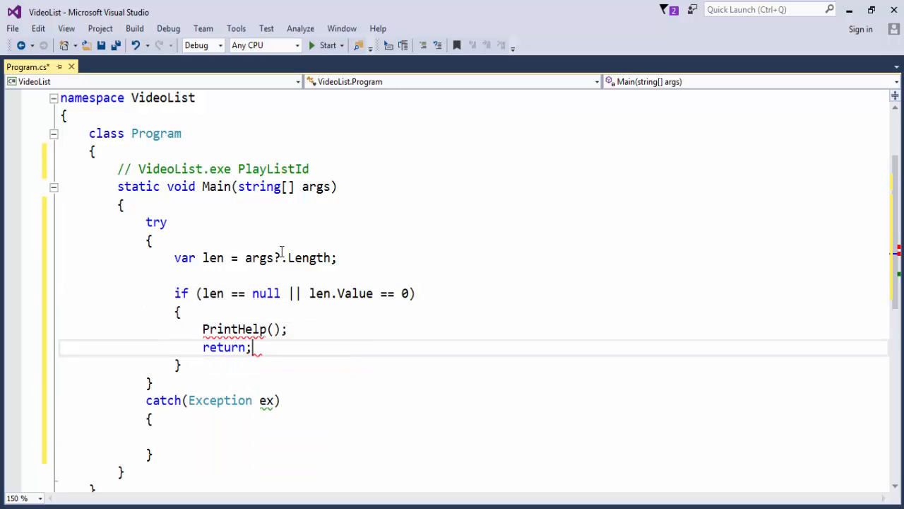
key(Up)
Generate the PrintHelp method and replace its placeholder throw with a Console.WriteLine
key(ctrl+period)
key(Escape)
key(ctrl+period)
key(Return)
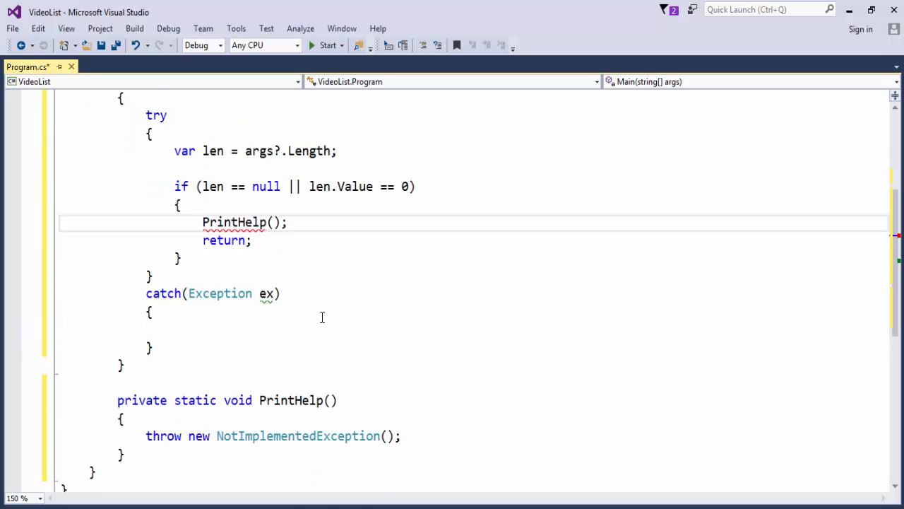
key(F12)
key(Down)
key(shift+End)
text(Console.WriteLine(")
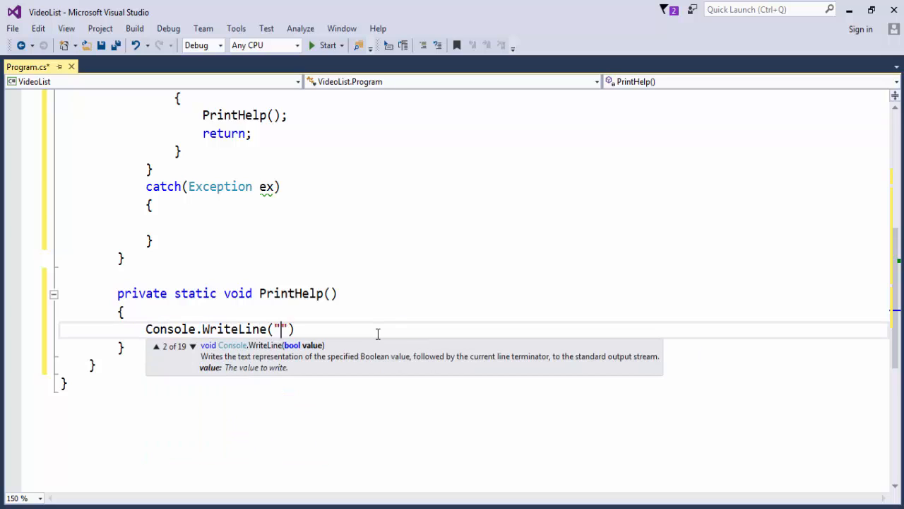
text(This program lists all video naes in)
Write the description and usage messages as two Console.WriteLine calls in PrintHelp
key(BackSpace)
key(BackSpace)
key(BackSpace)
text(mes in the specified playlist Id)
key(ctrl+Left)
key(ctrl+Left)
text(YouTube)
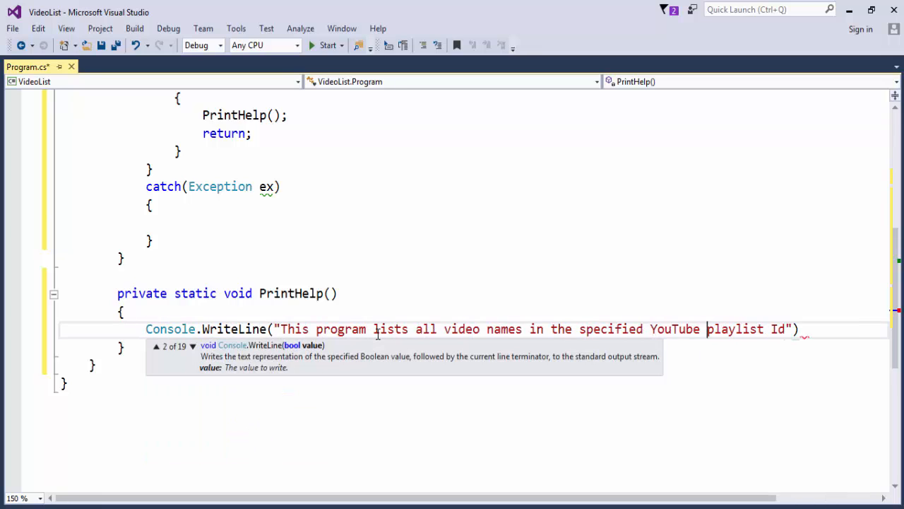
key(End)
text(.");)
key(Return)
text(Console.WriteLine("USAGE: VideoList.exe {PlayListId})
key(End)
text(;)
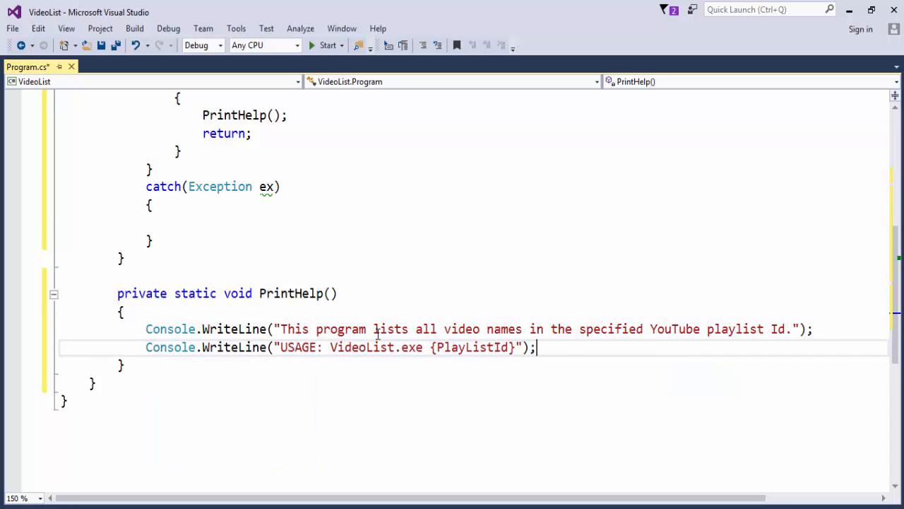
Make the catch block print ex.Message and return to below the if block
click(255, 222)
text(conso)
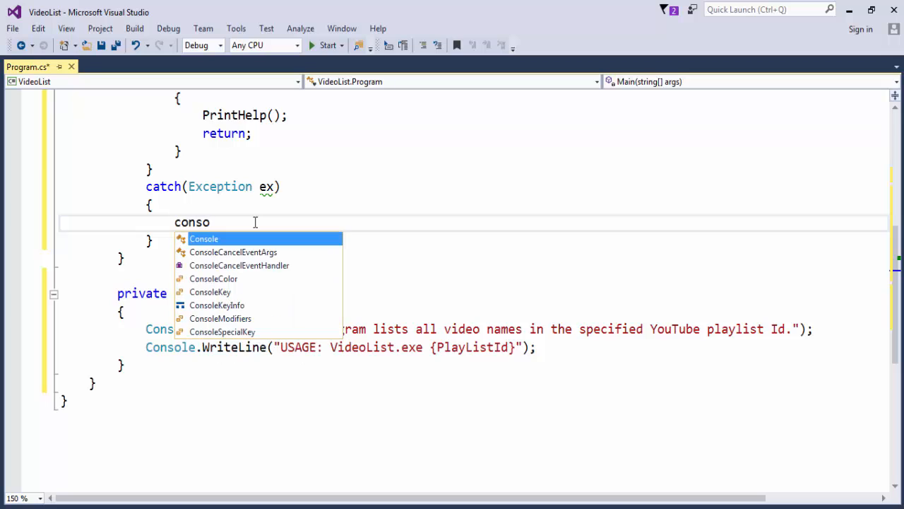
text(le.WriteLine(ex.Message);)
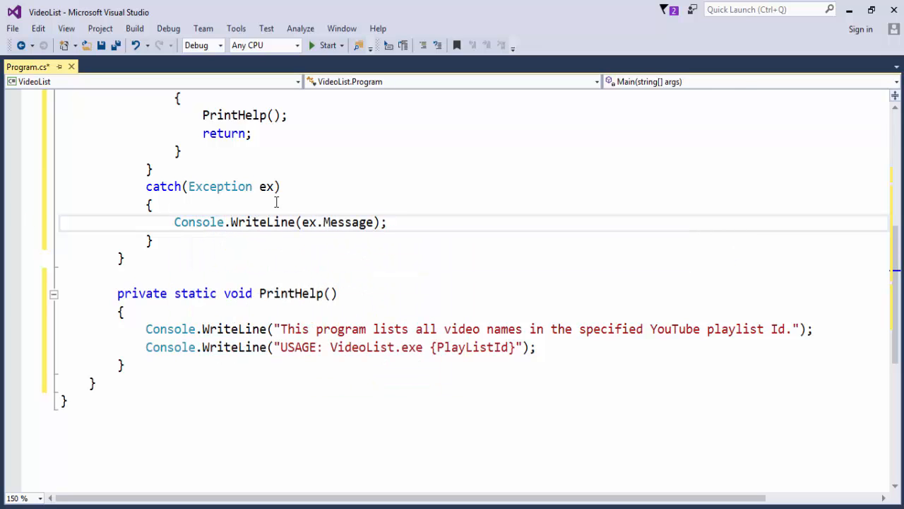
scroll(258, 222, up, 3)
scroll(258, 222, up, 1)
click(258, 312)
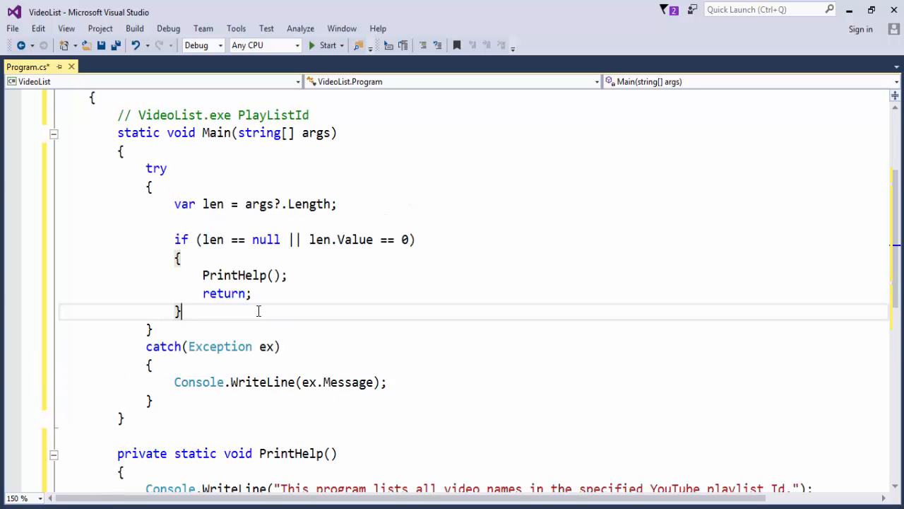
Assign playListId from args[0] and result from GetVideosInPlayListAsync(playListId).Result
key(Return)
key(Return)
text(var playListId = args[0];)
key(Return)
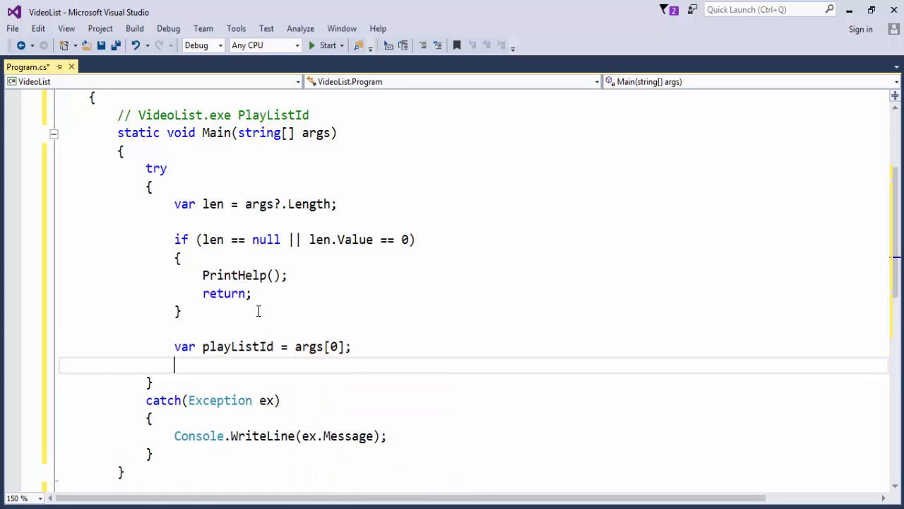
key(Return)
text(var result = G)
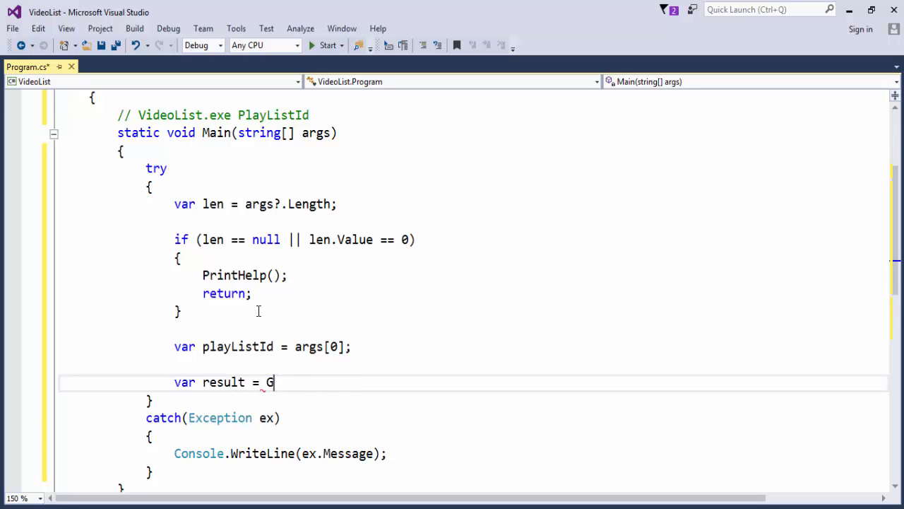
text(etVideosInPlayList(playlistId)
key(ctrl+Left)
key(ctrl+Left)
key(ctrl+Left)
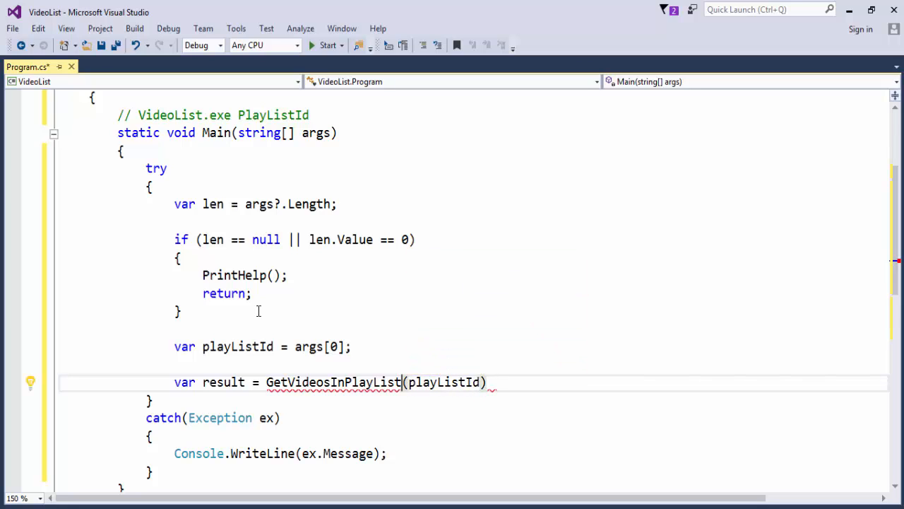
text(Asyn)
key(End)
text(.Result;)
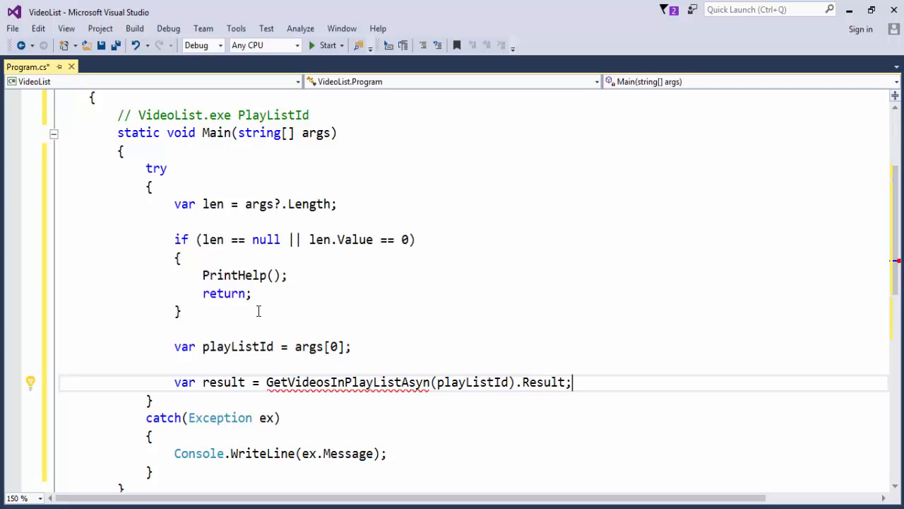
key(Return)
key(Return)
text(Print)
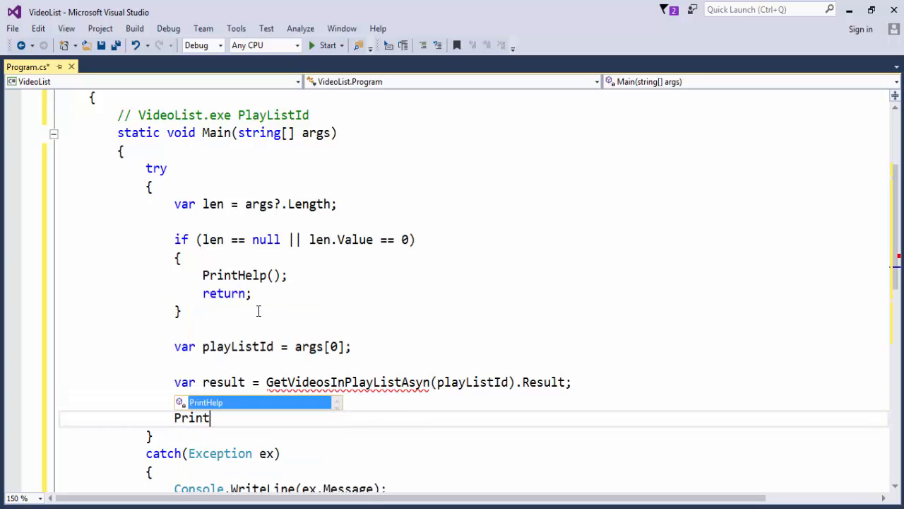
text(Result(result);)
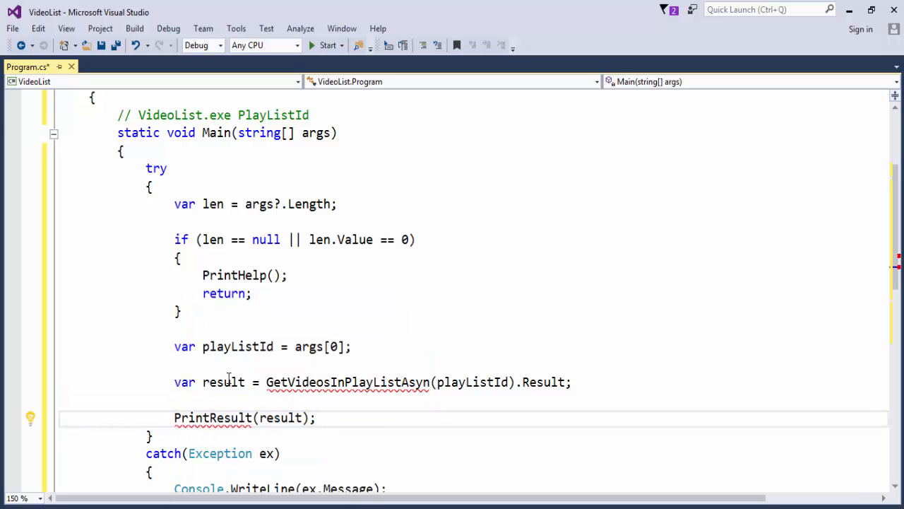
Call PrintResult(result) and fix the Async spelling in the method name
double_click(228, 381)
scroll(228, 381, down, 2)
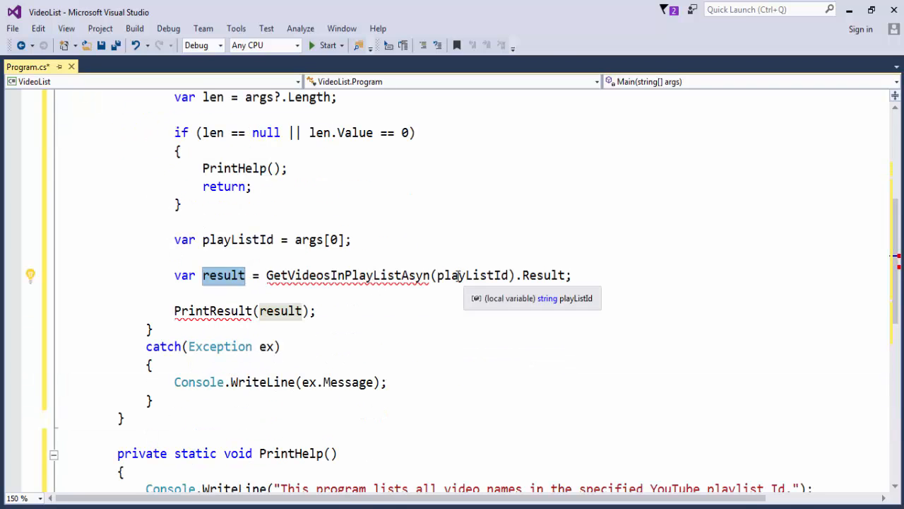
click(432, 274)
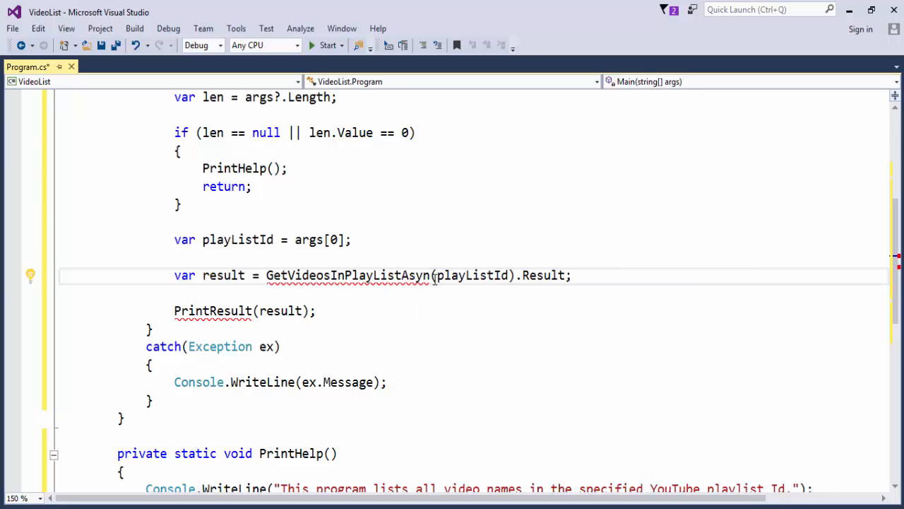
text(c)
click(402, 277)
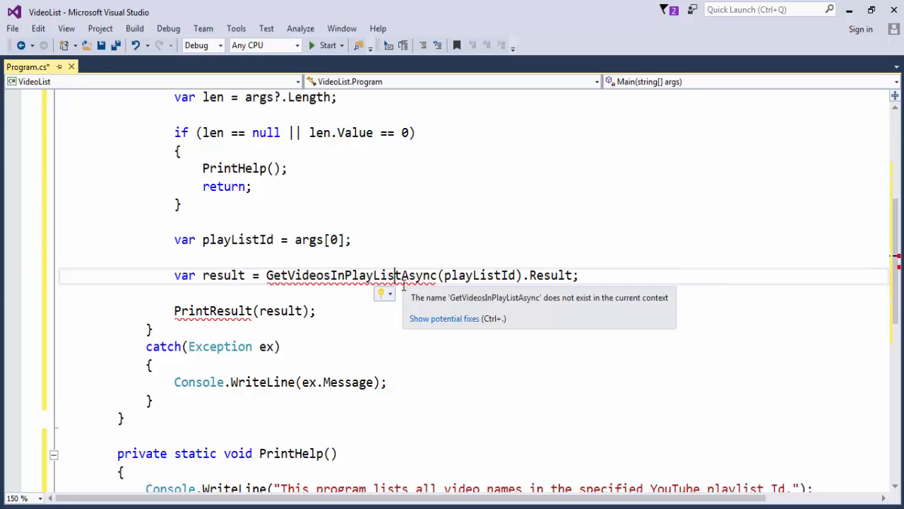
click(232, 310)
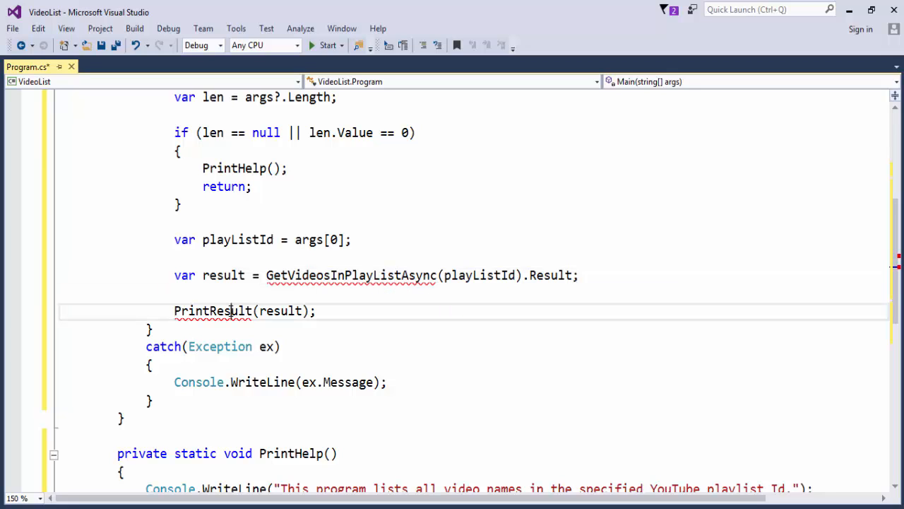
Generate the PrintResult stub taking a dynamic parameter
key(ctrl+period)
key(Return)
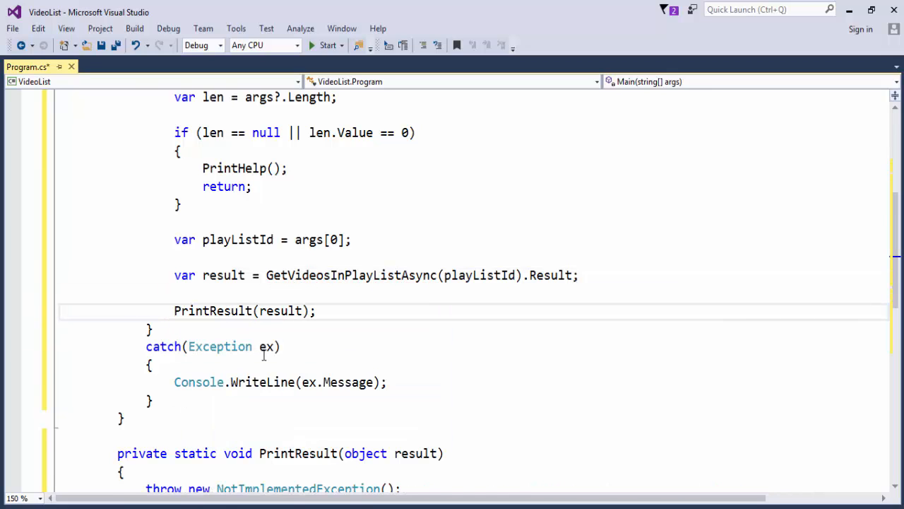
scroll(282, 357, down, 2)
double_click(365, 346)
text(dynamic)
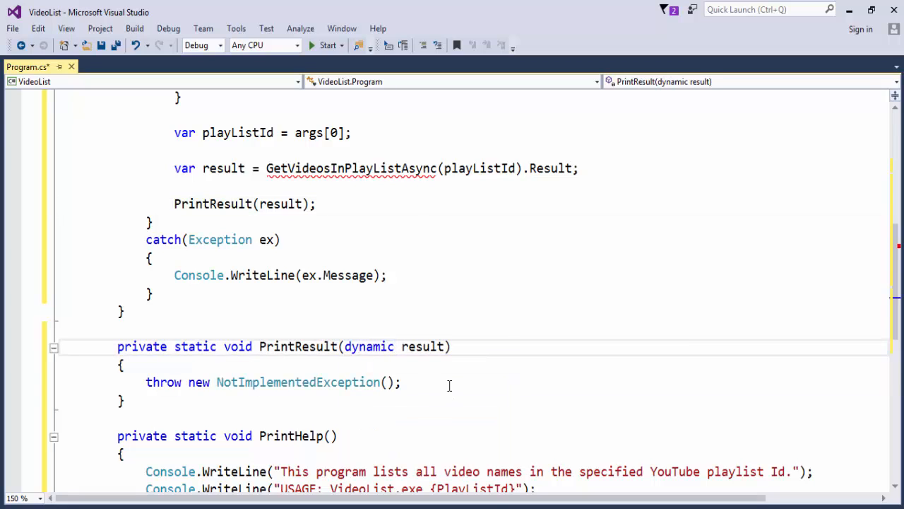
click(449, 384)
scroll(448, 365, up, 1)
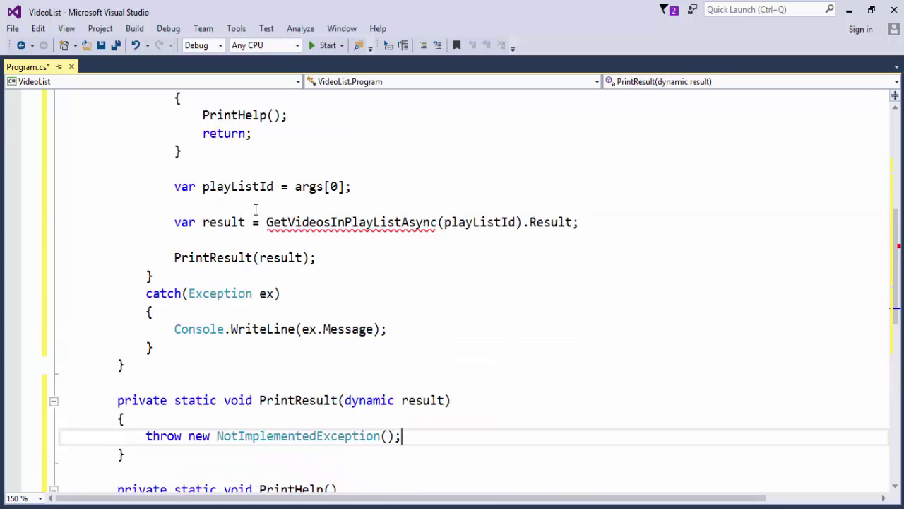
Generate GetVideosInPlayListAsync as an async method returning Task<dynamic>
click(313, 226)
key(ctrl+period)
key(Return)
scroll(316, 226, down, 1)
click(375, 293)
double_click(245, 292)
text(dynamic)
key(Escape)
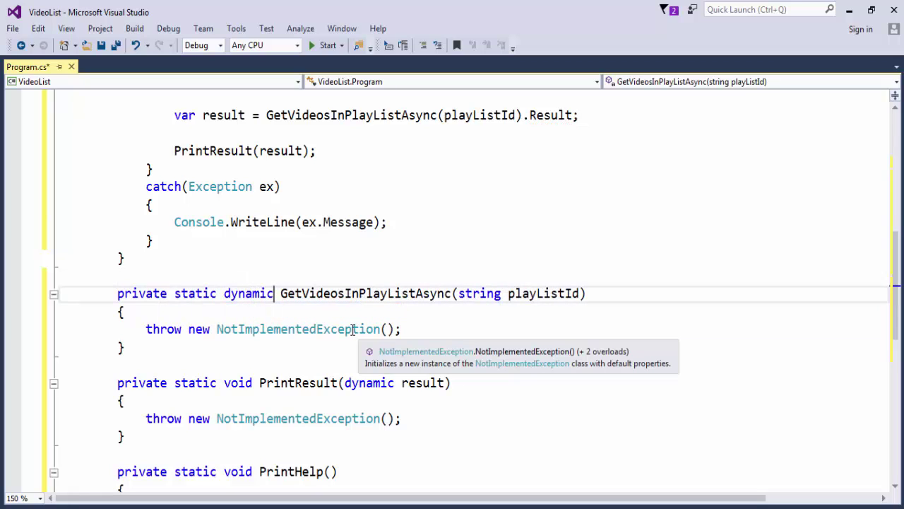
scroll(348, 328, down, 1)
text(async )
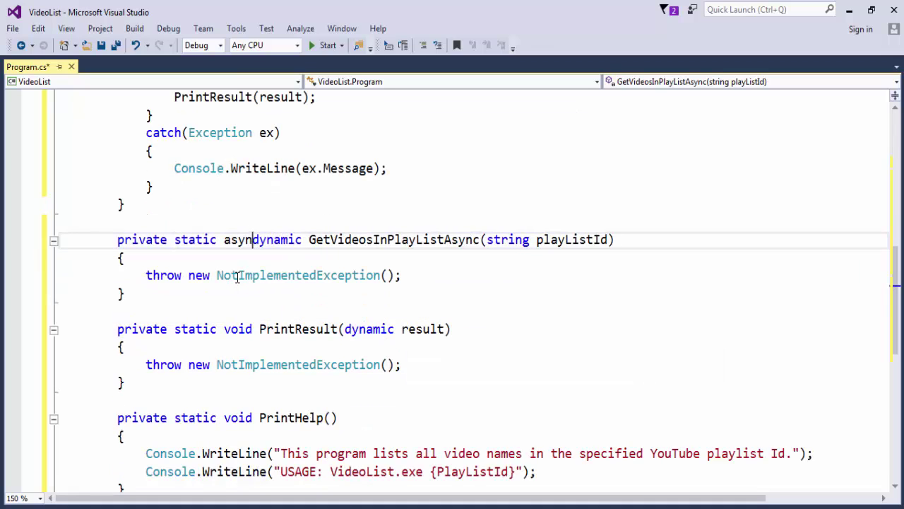
text(Task<)
key(ctrl+Right)
text(>)
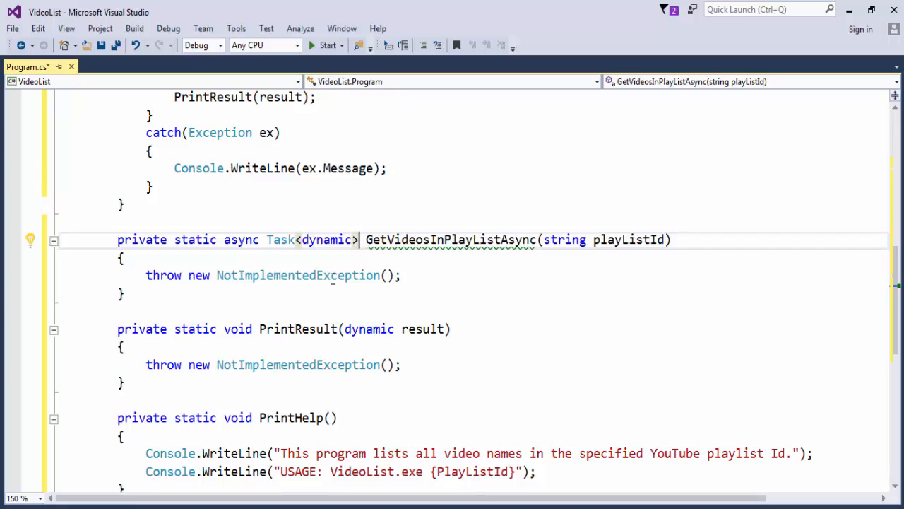
click(331, 274)
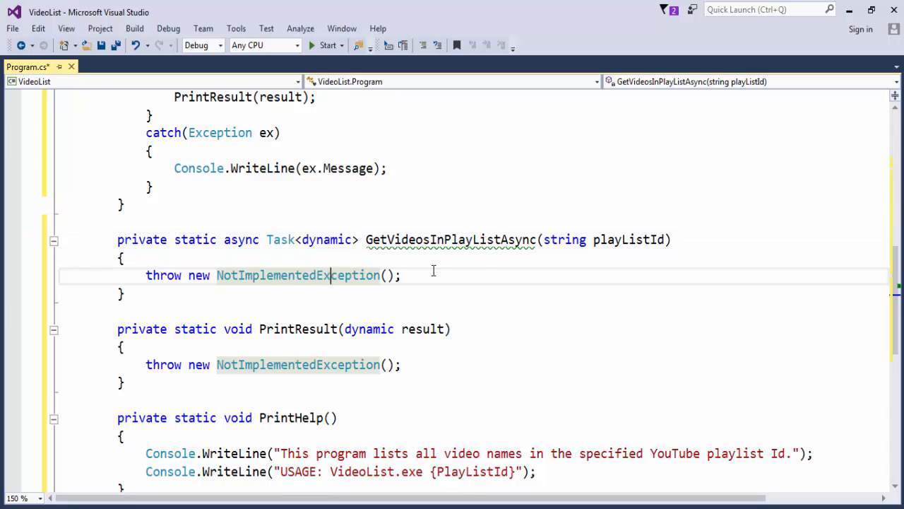
key(End)
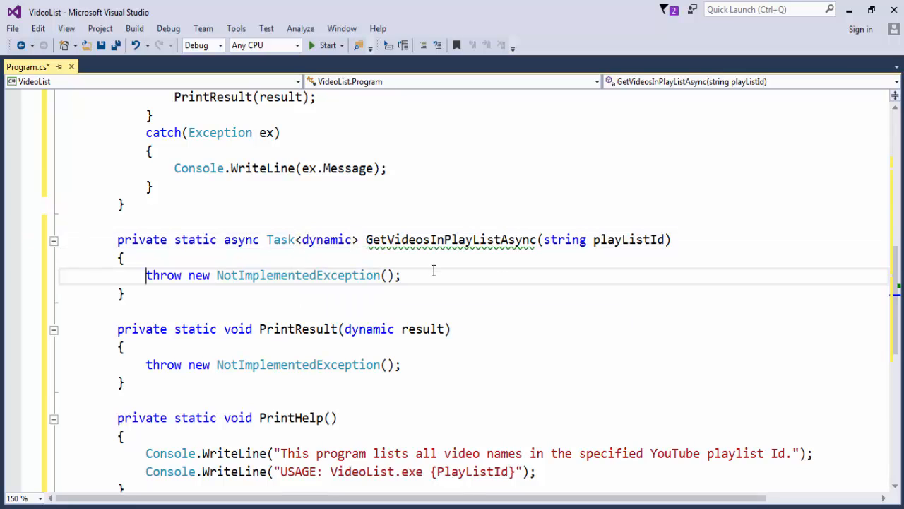
Replace the throw with var parameters = new Dictionary<string, string> with a "key" entry from ConfigurationManager
key(shift+End)
text(varpar)
key(BackSpace)
key(BackSpace)
key(BackSpace)
text(parameters = n)
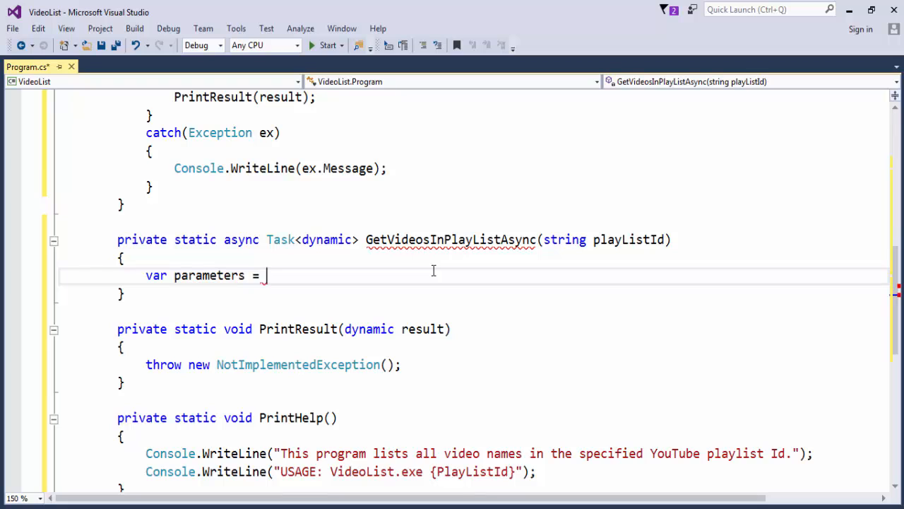
text(ew Dictionary<s)
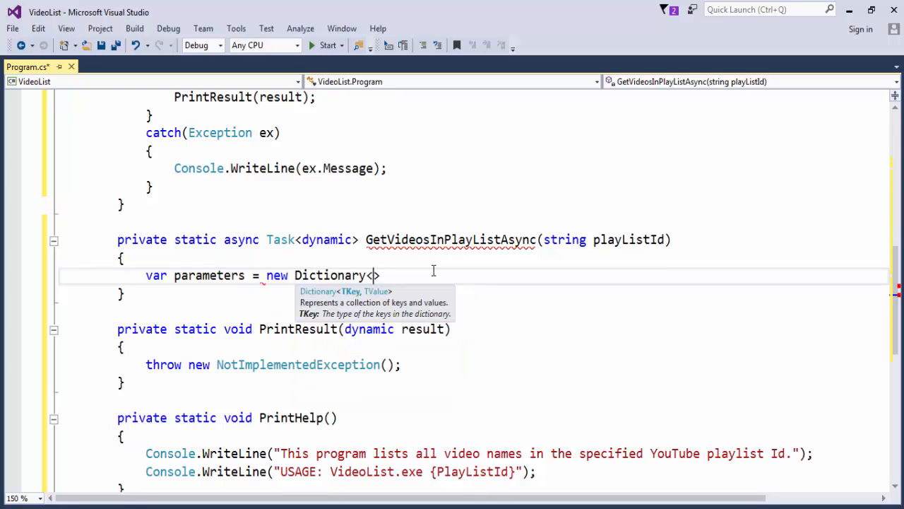
text(tring, string>)
key(Return)
text({)
key(Return)
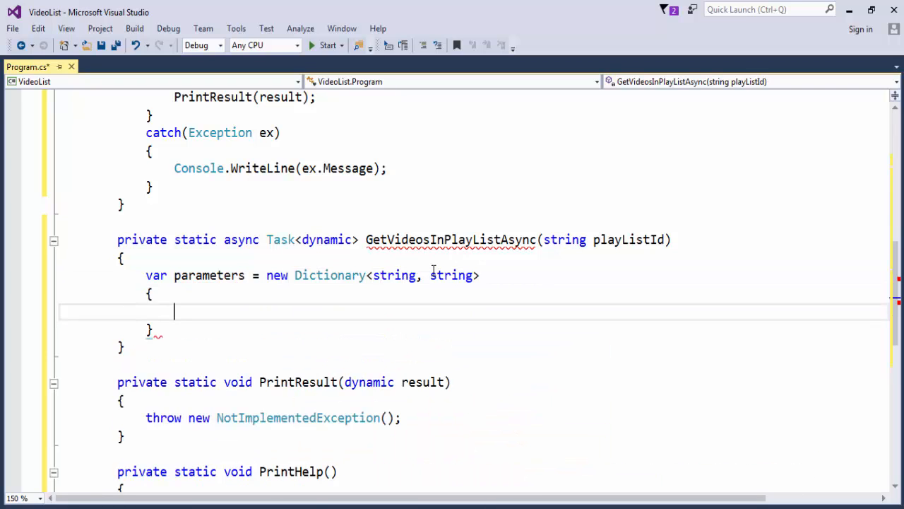
key(Down)
text(;)
key(Up)
text(["key"] = ConfigurationManager)
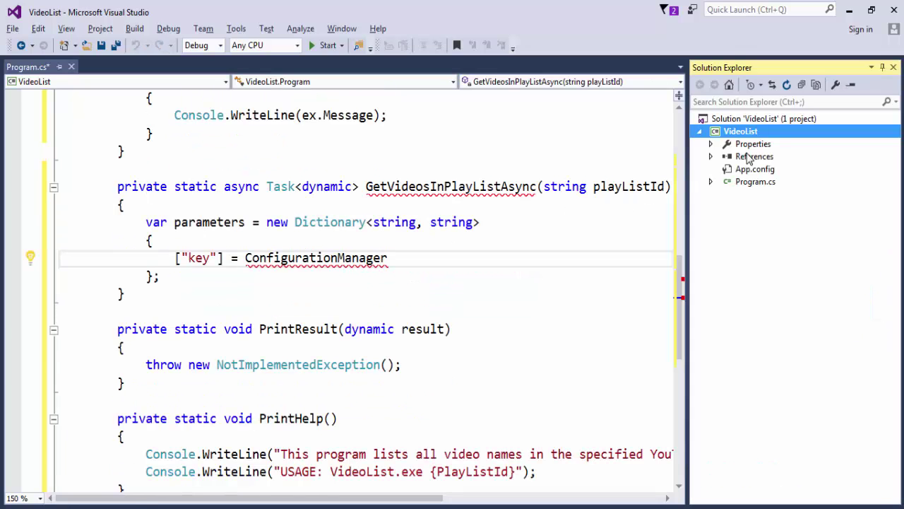
Add the System.Configuration assembly reference to the project
right_click(750, 157)
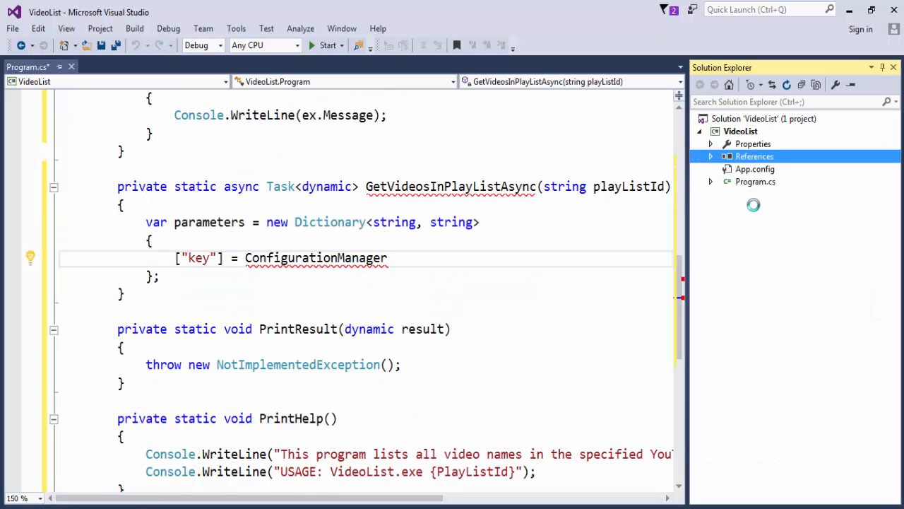
click(703, 165)
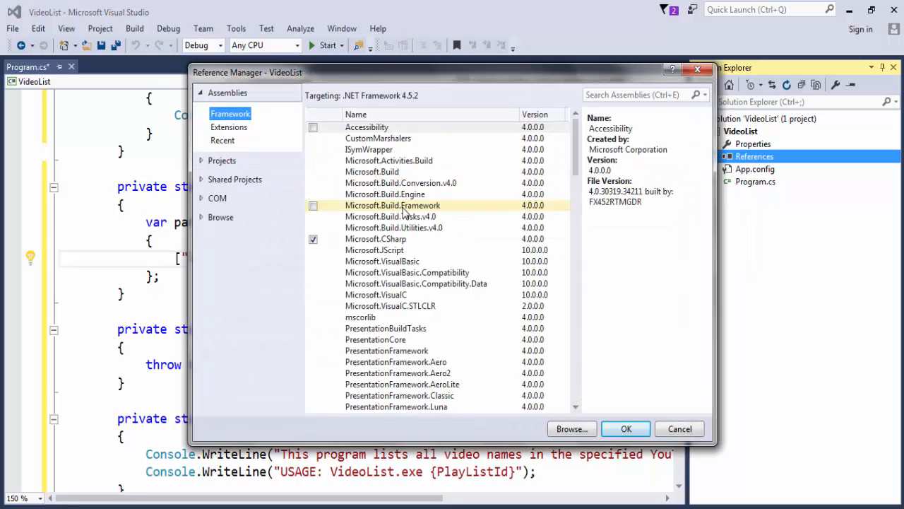
click(317, 263)
click(313, 262)
click(626, 429)
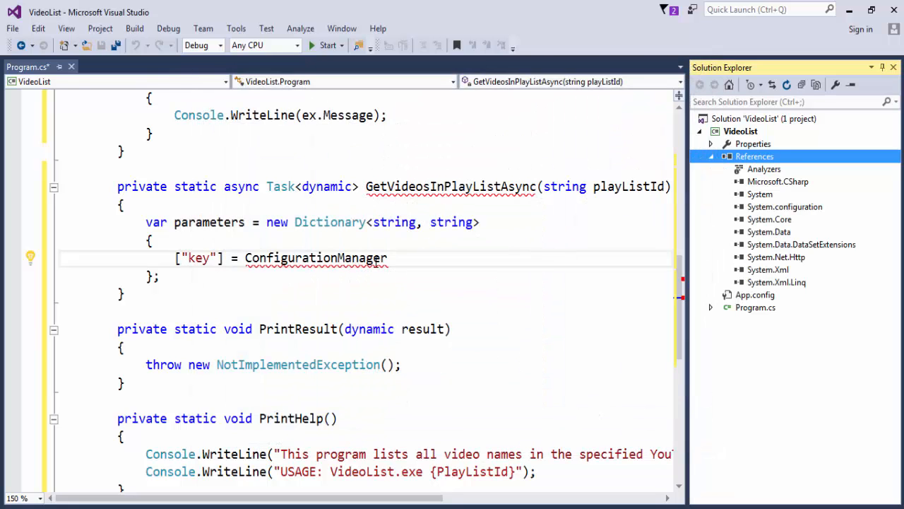
Resolve ConfigurationManager and set the "key" entry to AppSettings["APIKey"]
click(376, 261)
key(ctrl+period)
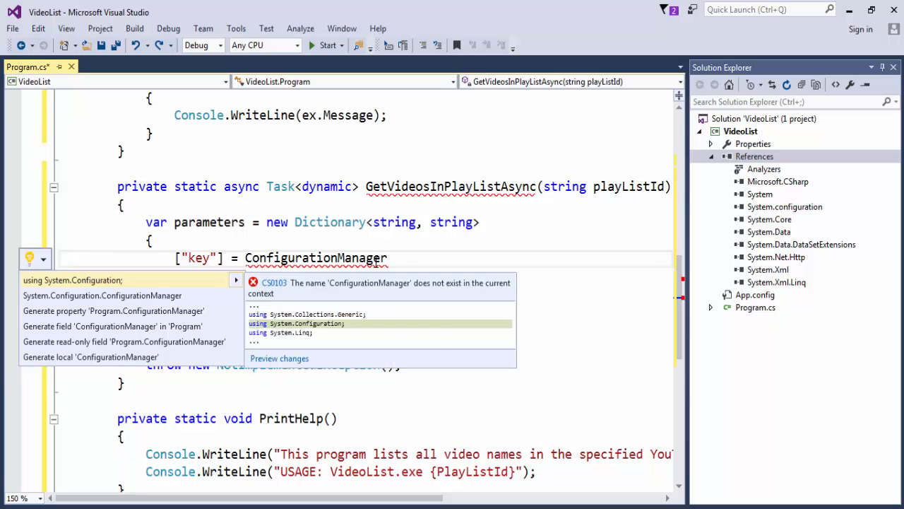
key(Return)
text(.A)
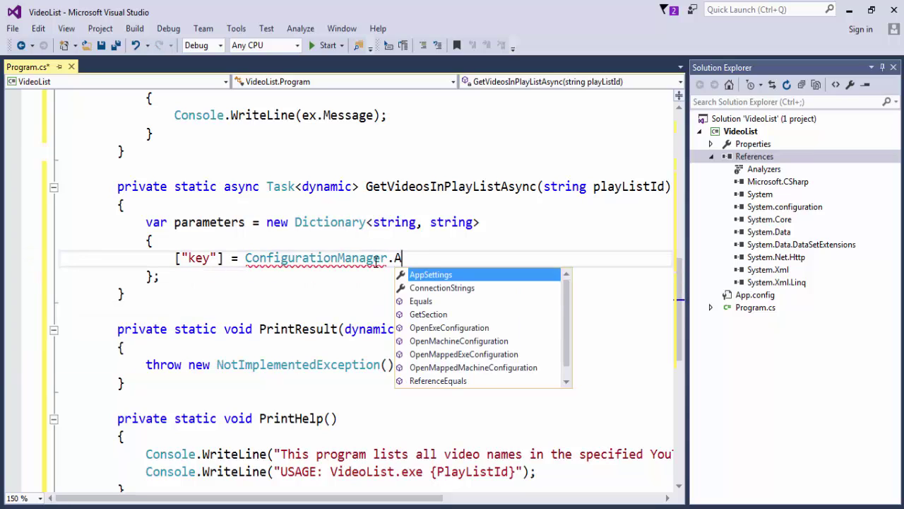
text(ppSettings[")
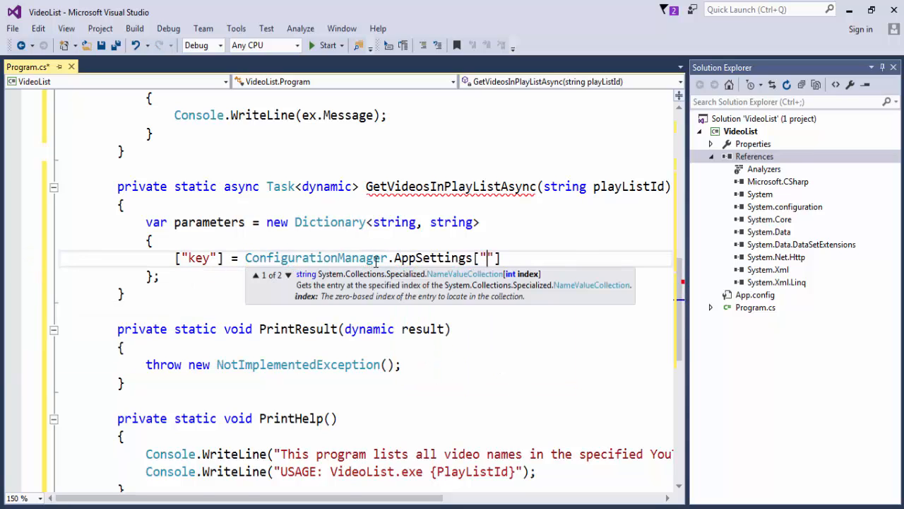
text(APIKey)
key(End)
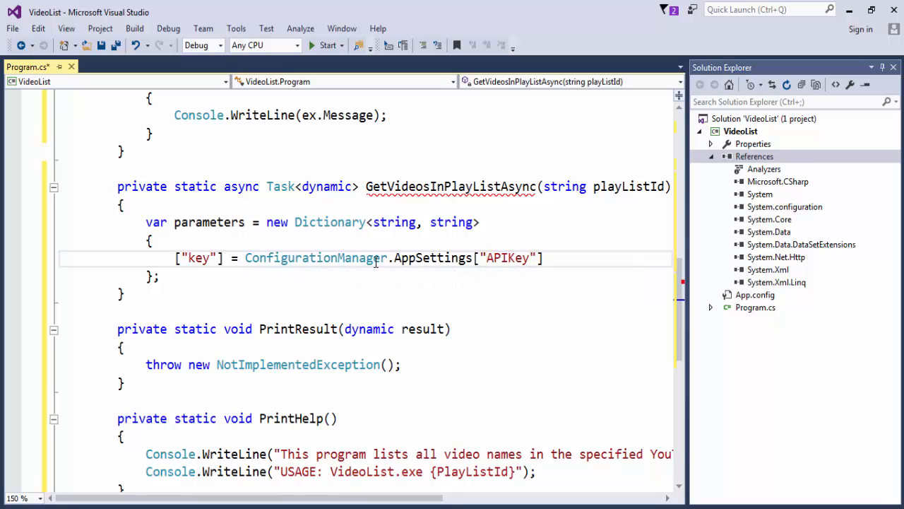
text(;)
Add an appSettings section to App.config after the startup section
double_click(754, 294)
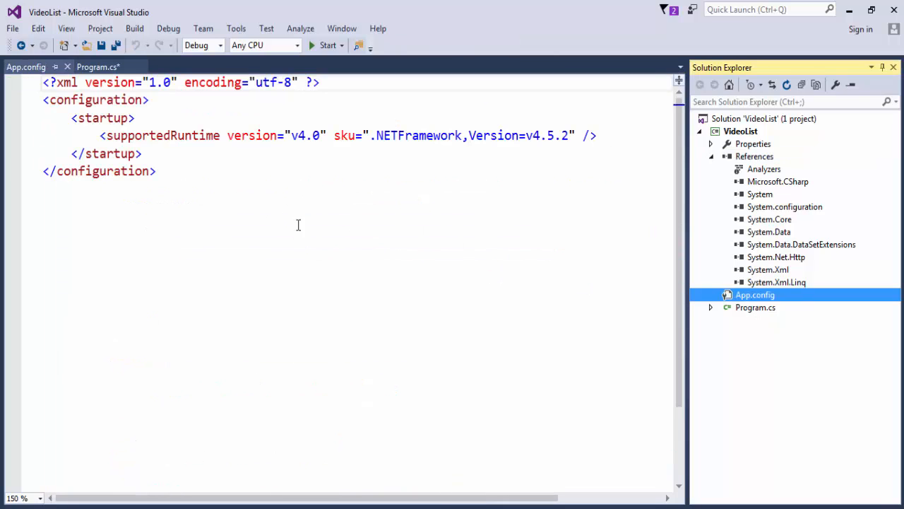
click(238, 159)
key(Return)
key(Return)
text(<appS)
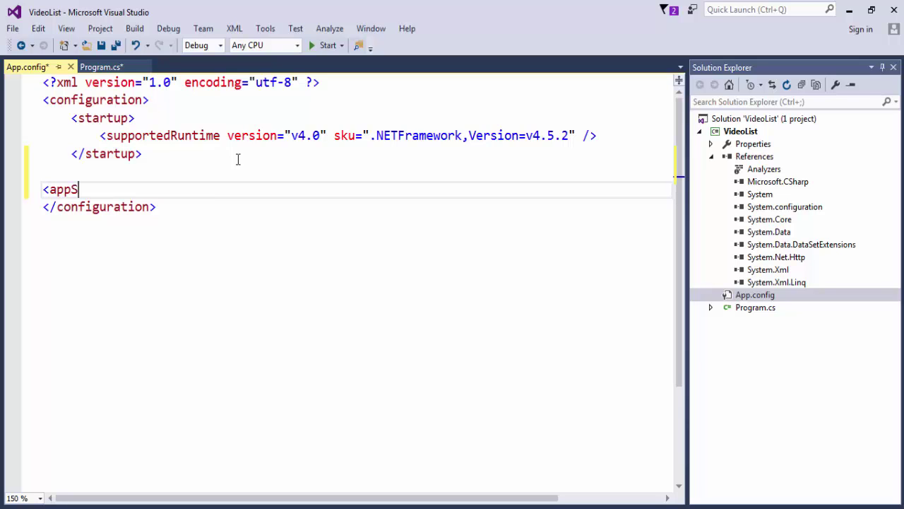
text(ettings>)
key(Return)
text(/)
key(Tab)
key(Home)
key(Return)
key(Up)
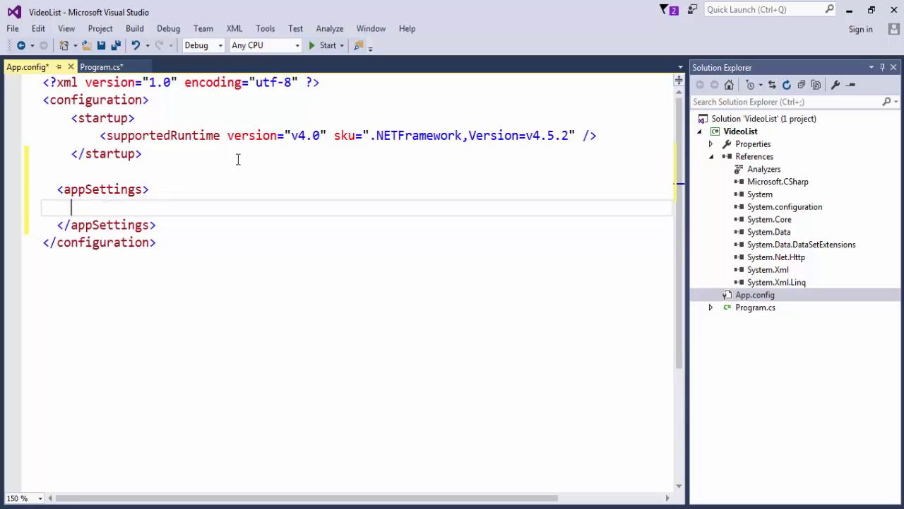
text(<)
Add the APIKey entry with the pasted key value and return to Program.cs
key(BackSpace)
text(add k)
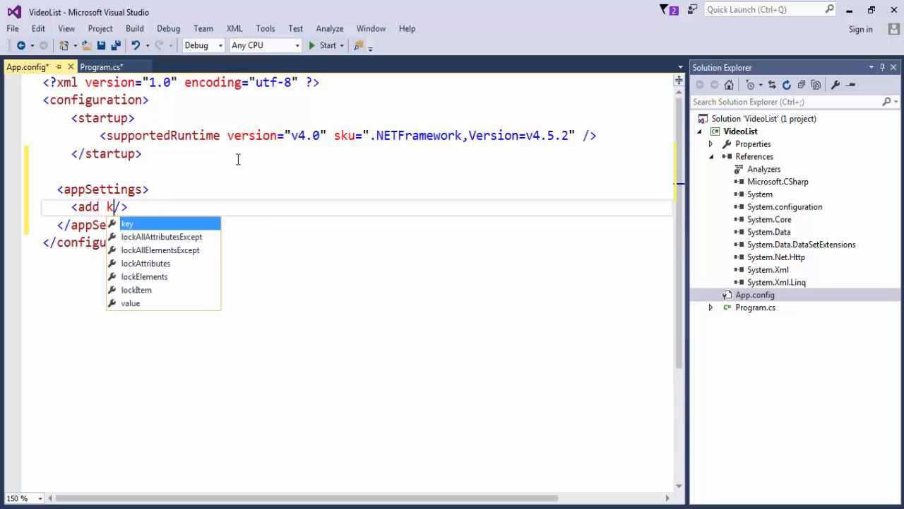
text(ey="=)
key(BackSpace)
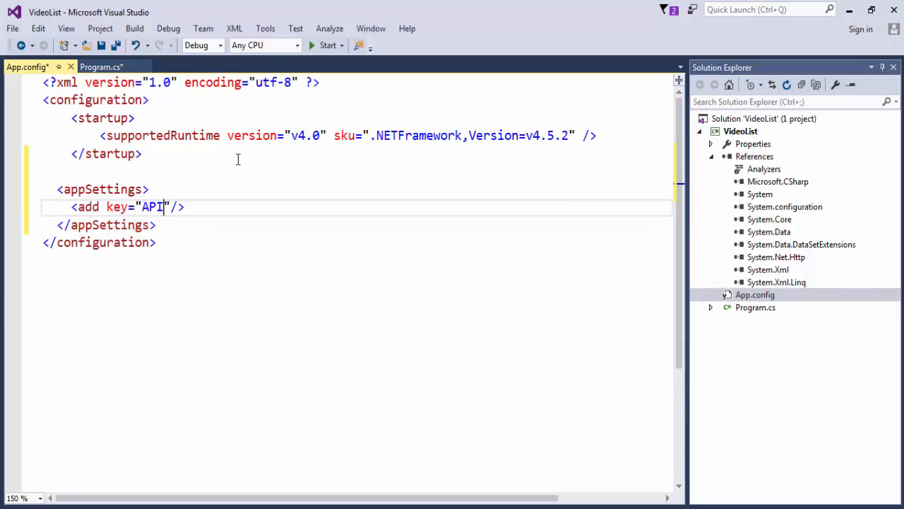
text(Key)
text( value=")
key(ctrl+v)
text(")
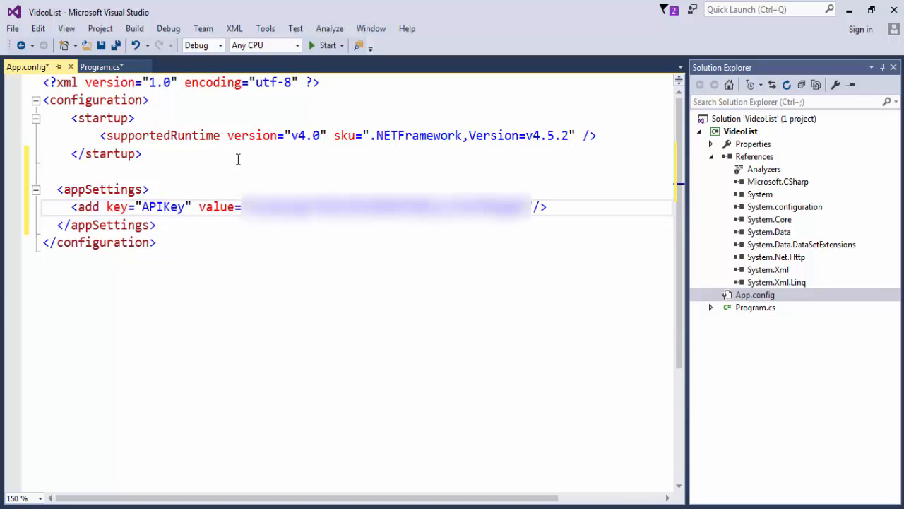
key(Down)
key(Return)
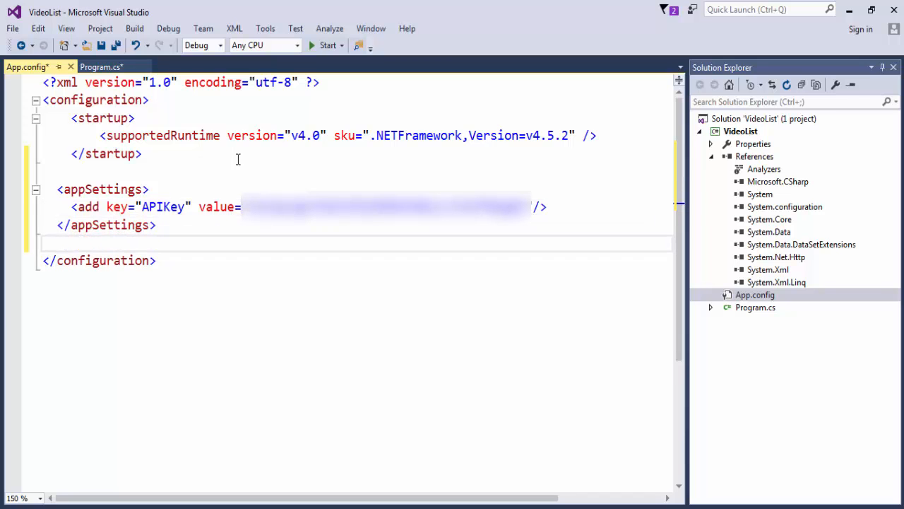
click(101, 66)
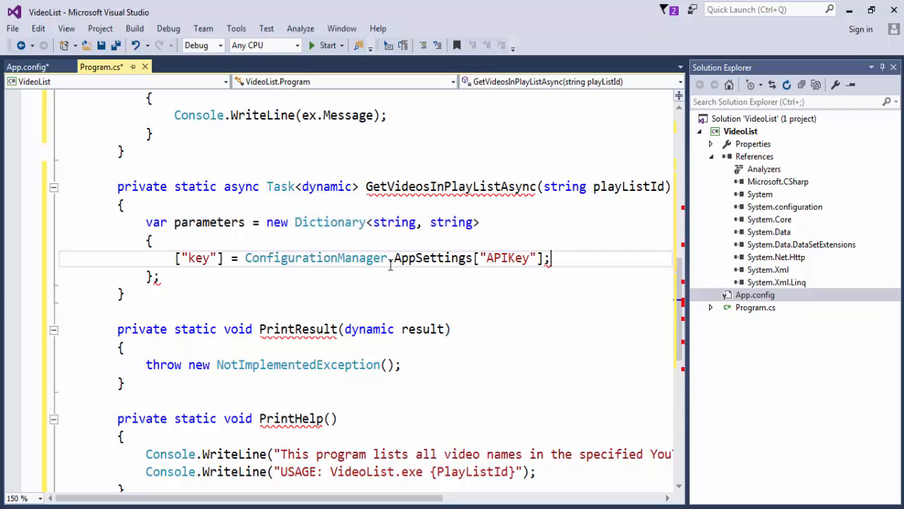
Add playListId, part "snippet" and fields (pageInfo, items/snippet(title, description)) entries to parameters
click(550, 258)
key(BackSpace)
text(,)
key(Return)
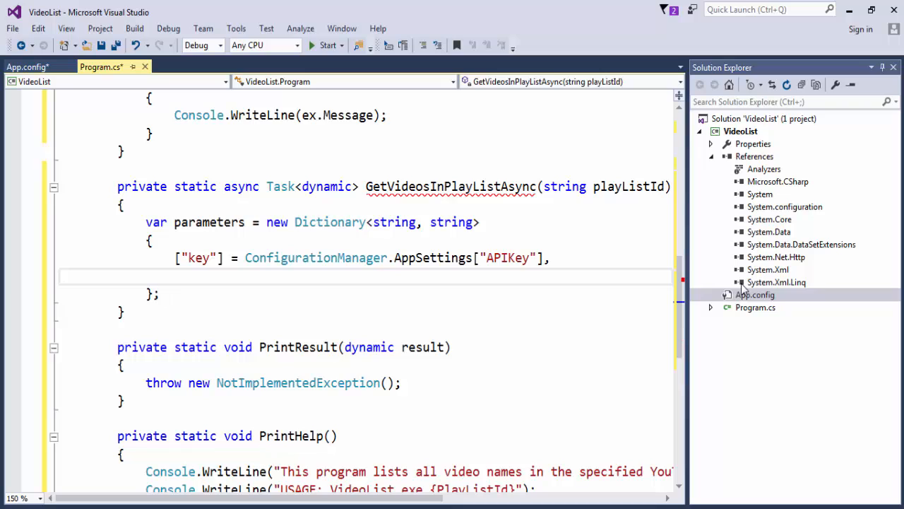
text(["playLi)
text(stId)
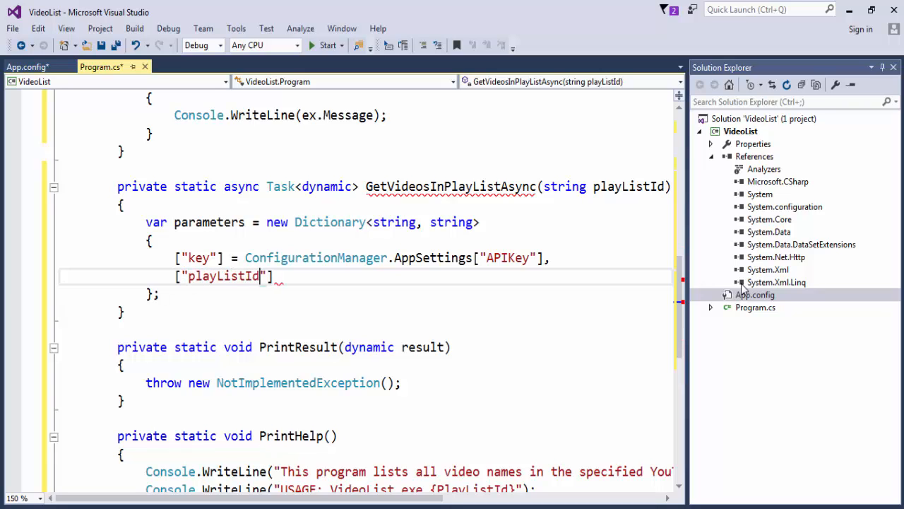
text("] -)
key(BackSpace)
key(BackSpace)
text(= playListId;)
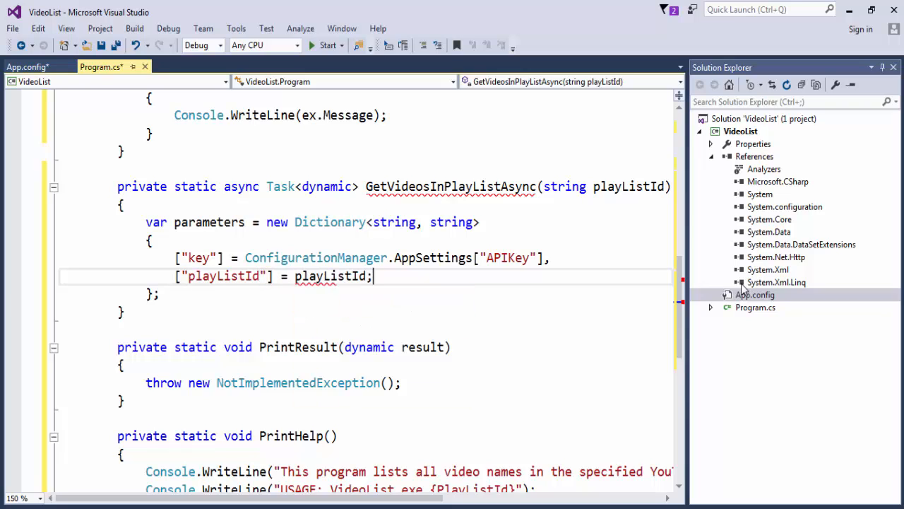
text(,)
key(Return)
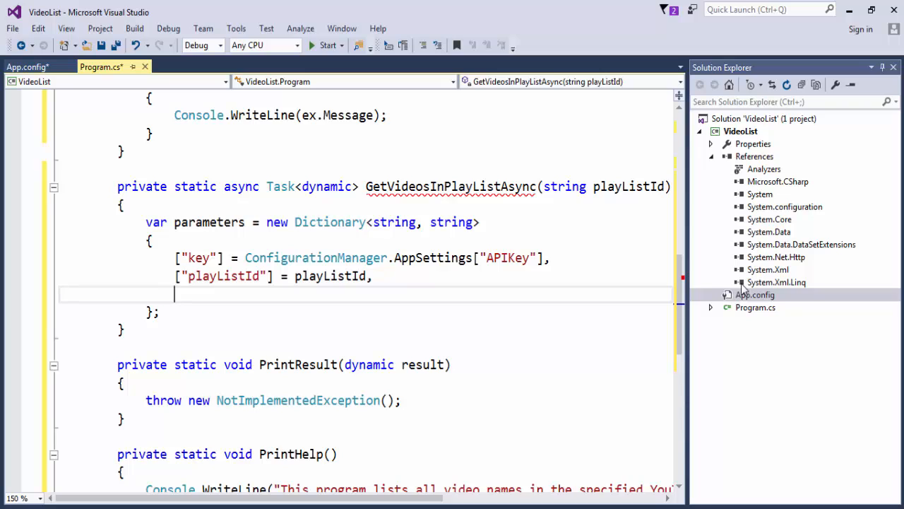
text(["part"] = "snippet)
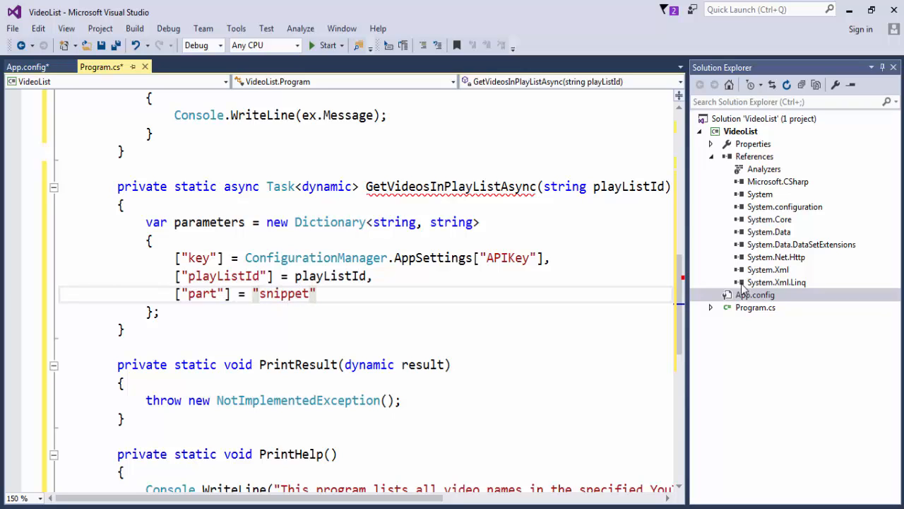
text("m,)
key(Return)
text("fields"] = "pageInfo, items/snippet)
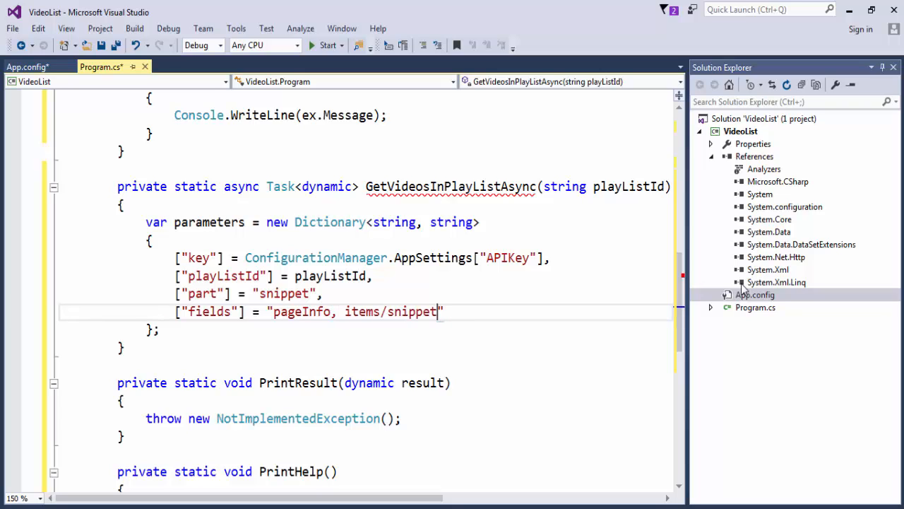
text((title, description))
key(End)
text(,)
Add a maxResults entry with the quoted value "50"
key(Return)
text(["maxResults)
key(End)
text(= 50)
key(Down)
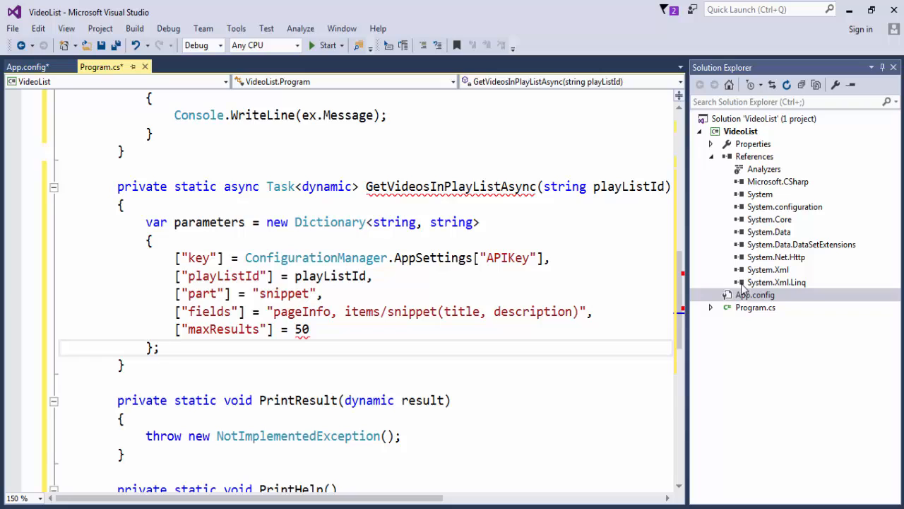
key(Up)
key(End)
key(Left)
key(Left)
text("50")
key(Down)
key(Return)
key(Return)
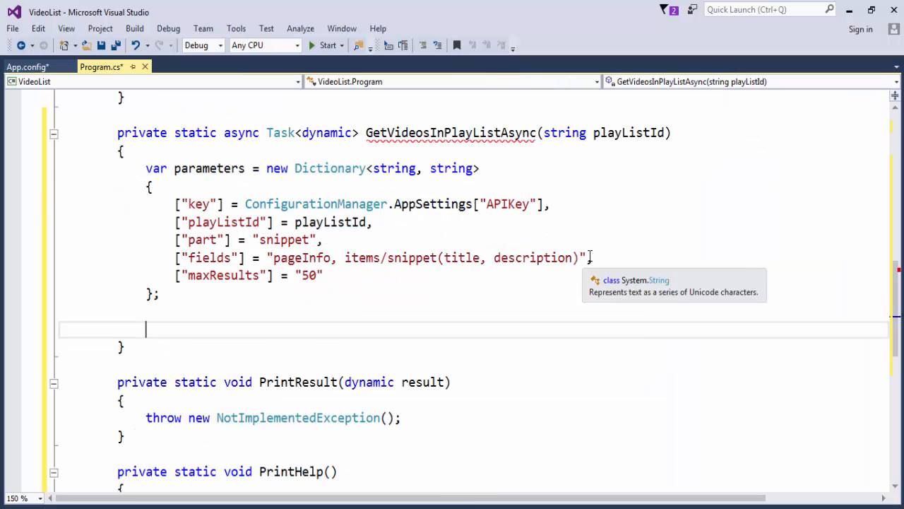
text(var baseUrl = )
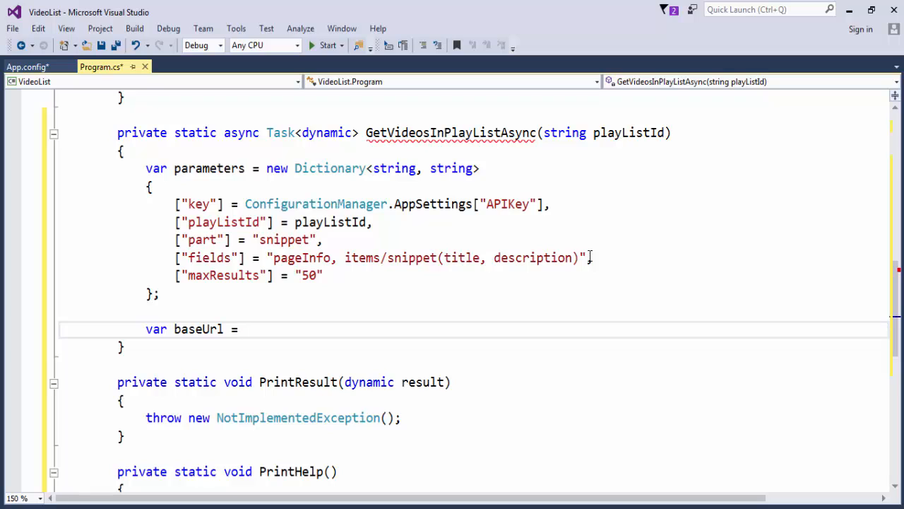
text("https://www.googleapis.com)
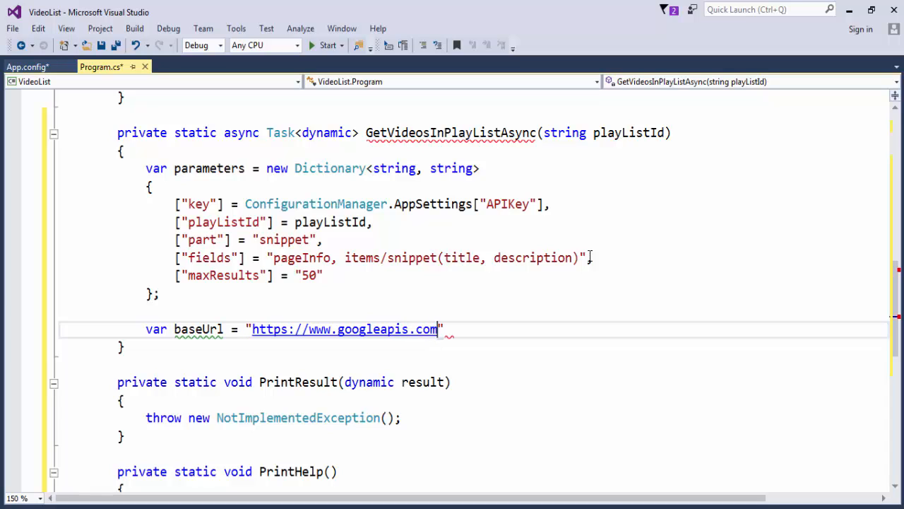
text(/youtube/v2)
text(/playlistitems>)
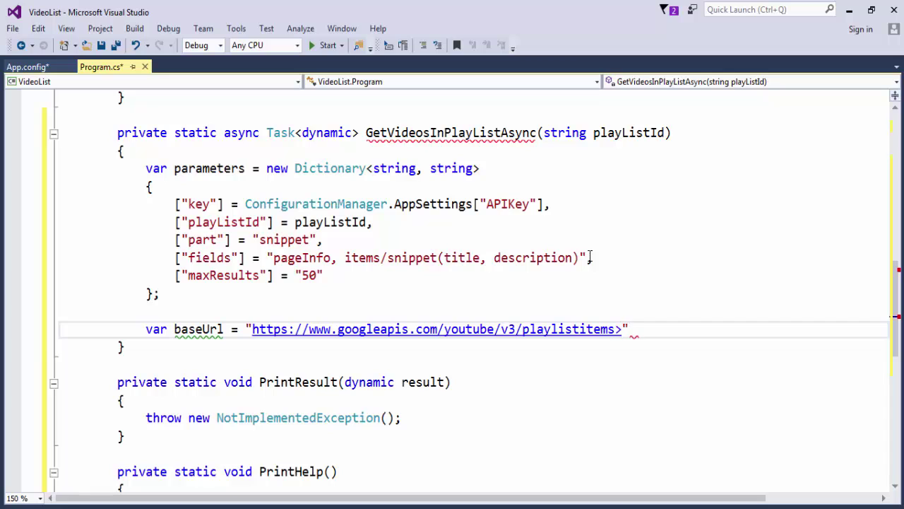
key(Left)
text(?)
key(End)
text(;)
key(Return)
text(var fullUrl)
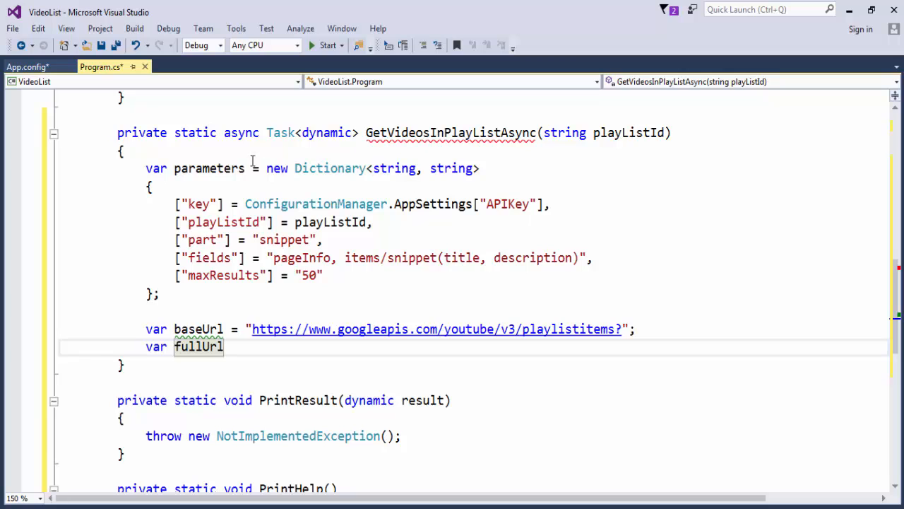
Declare fullUrl = MakeUrlWithQuery(baseUrl, parameters) and generate the method stub
drag(254, 168, 311, 275)
key(ctrl+c)
click(295, 346)
text(= Male)
key(BackSpace)
key(BackSpace)
text(keF)
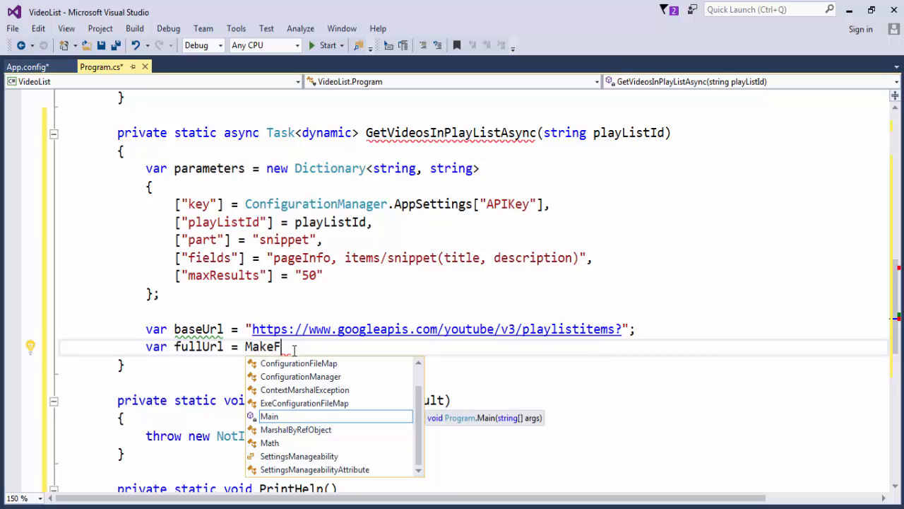
key(BackSpace)
text(UrlWithQ)
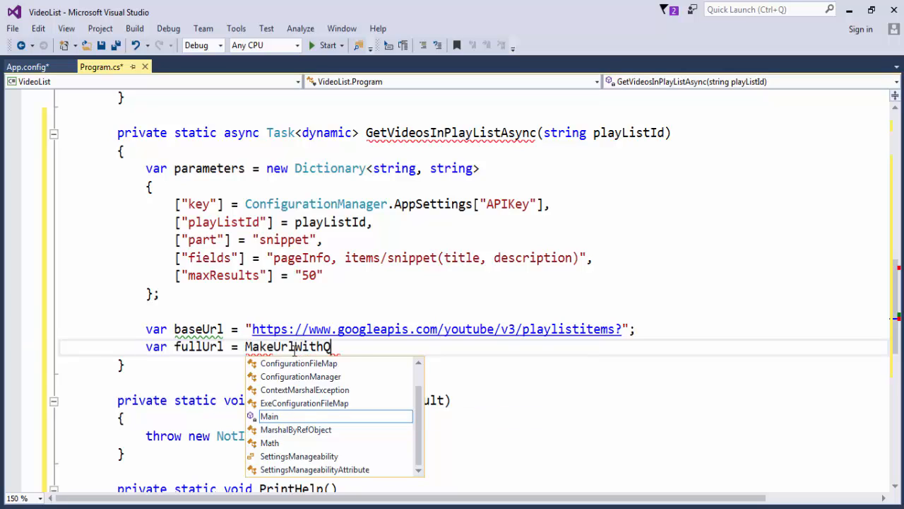
text(uery(bas)
key(Tab)
text(, parameters);)
key(ctrl+period)
key(Return)
scroll(326, 368, up, 1)
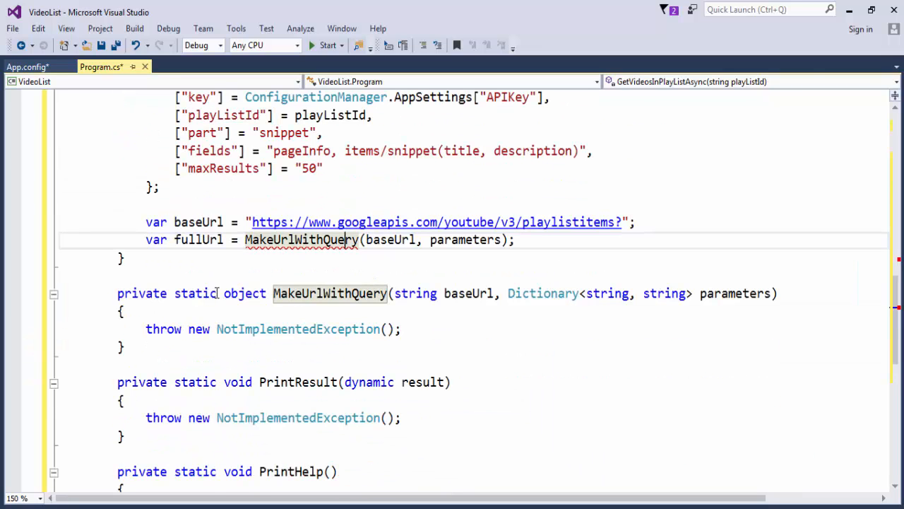
Change the return type to string and the parameter type to IEnumerable<KeyValuePair<string, string>>
double_click(244, 294)
mouse_move(266, 329)
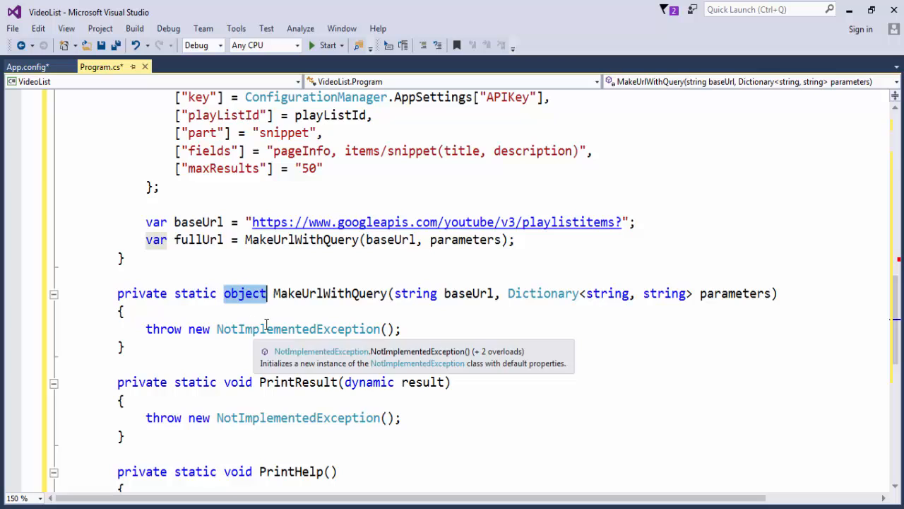
text(string)
key(Escape)
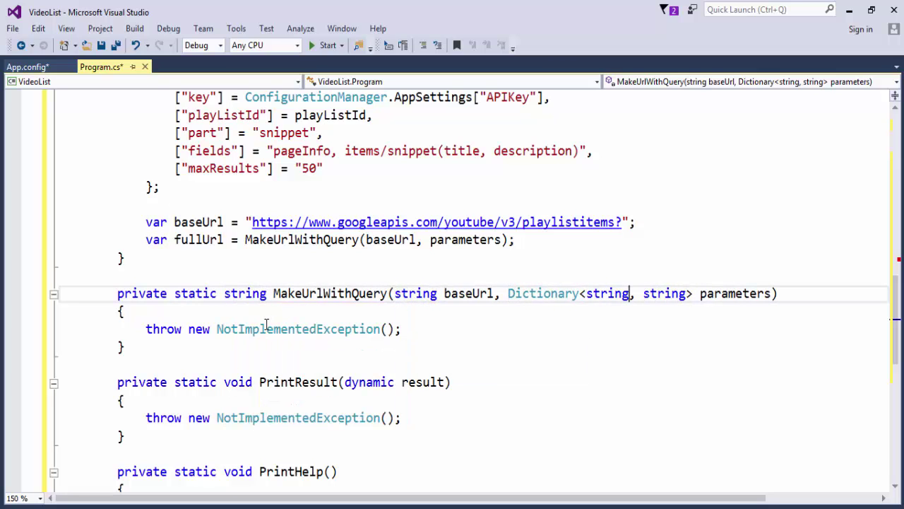
key(ctrl+Left)
key(ctrl+shift+Right)
key(ctrl+shift+Right)
key(ctrl+shift+Right)
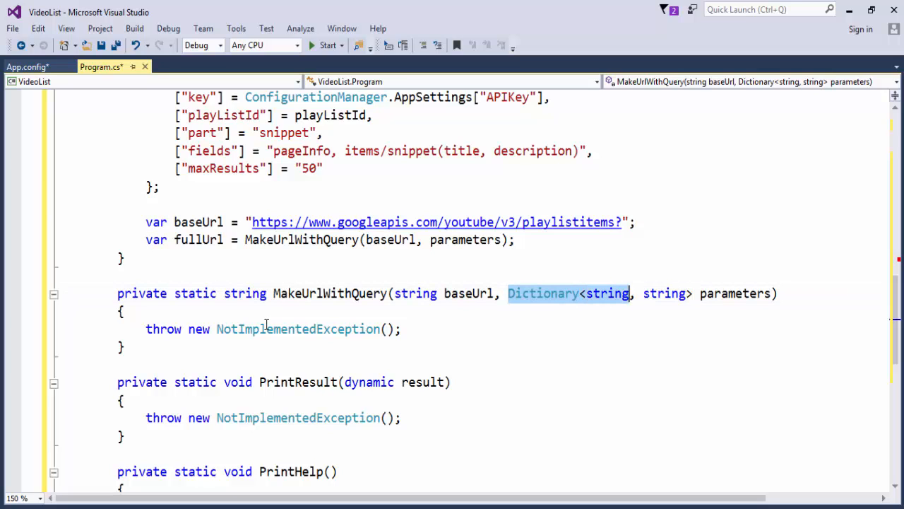
key(ctrl+shift+Right)
key(ctrl+shift+Right)
key(ctrl+shift+Right)
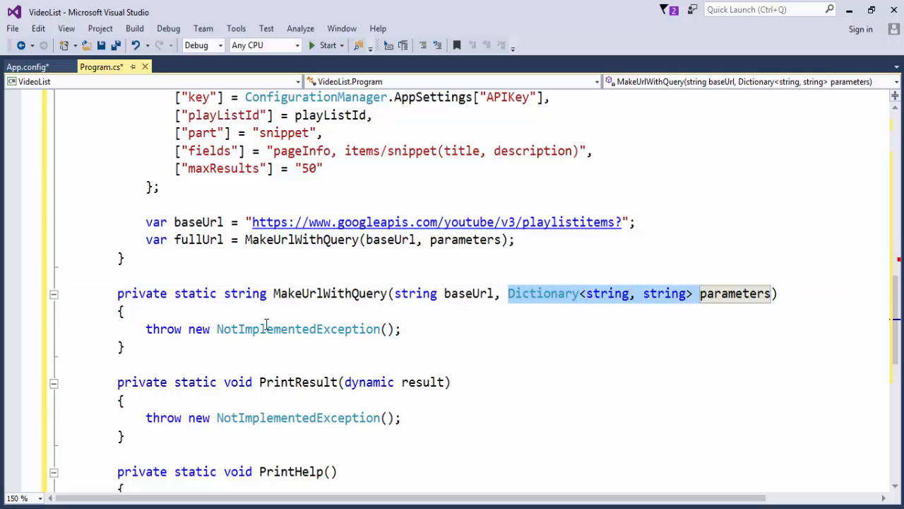
key(Return)
text(IEnumerable<KeyValu)
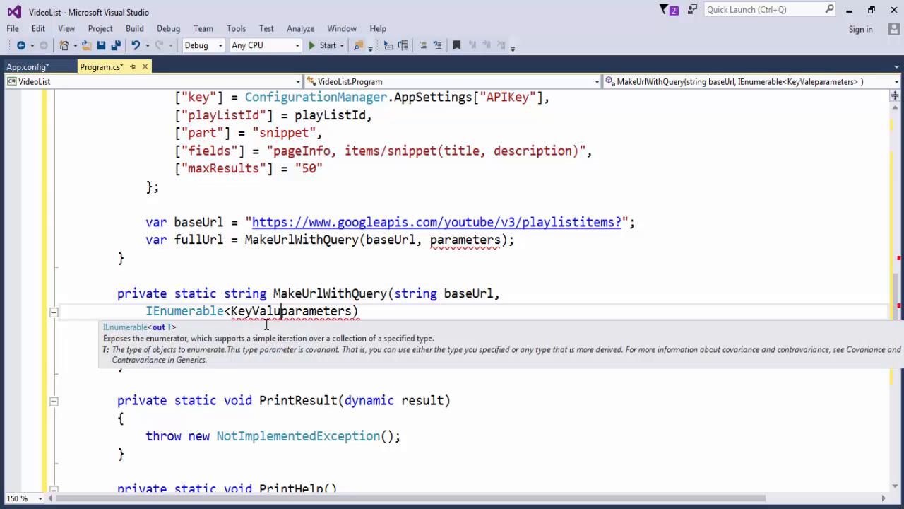
text(ePair<string, string>>)
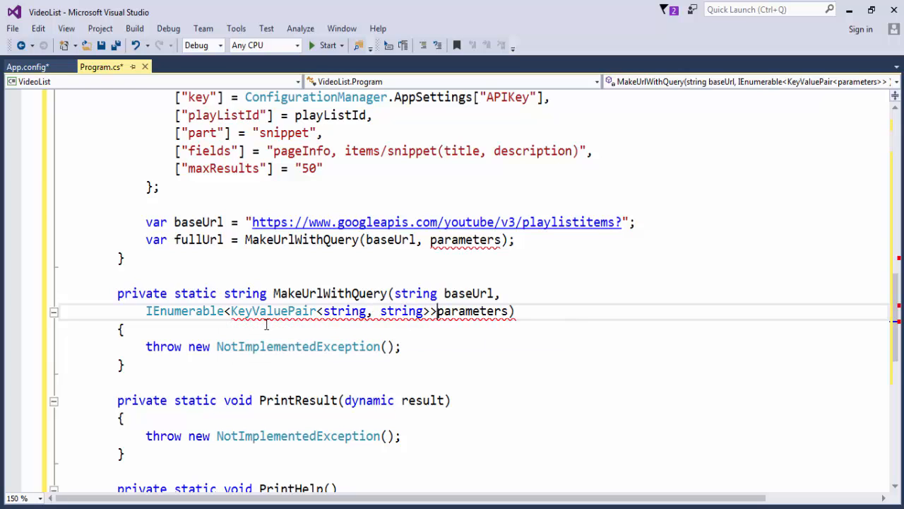
Select the placeholder throw NotImplementedException line in the method body for replacement
key(Down)
key(End)
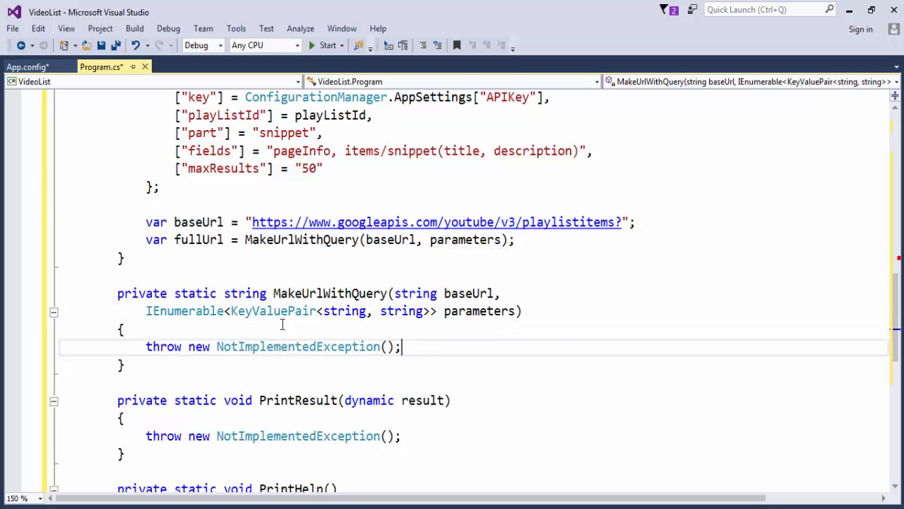
key(Home)
key(shift+End)
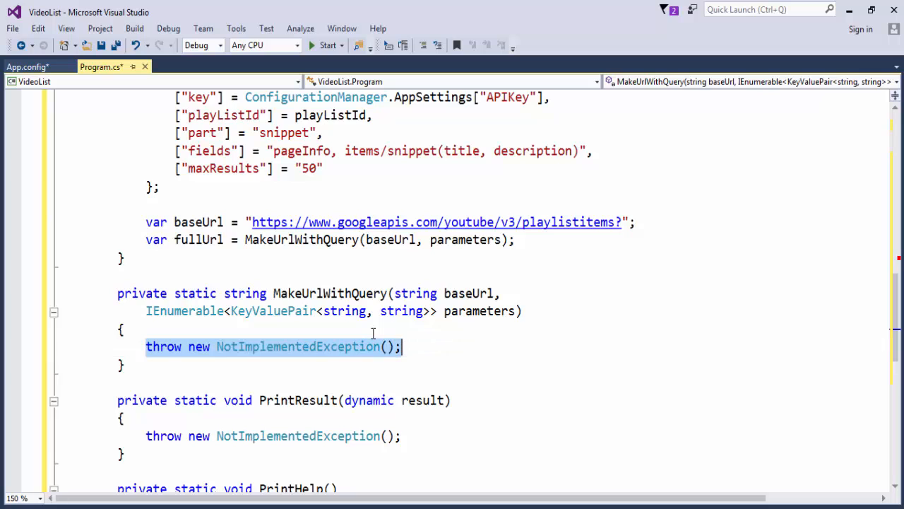
click(405, 346)
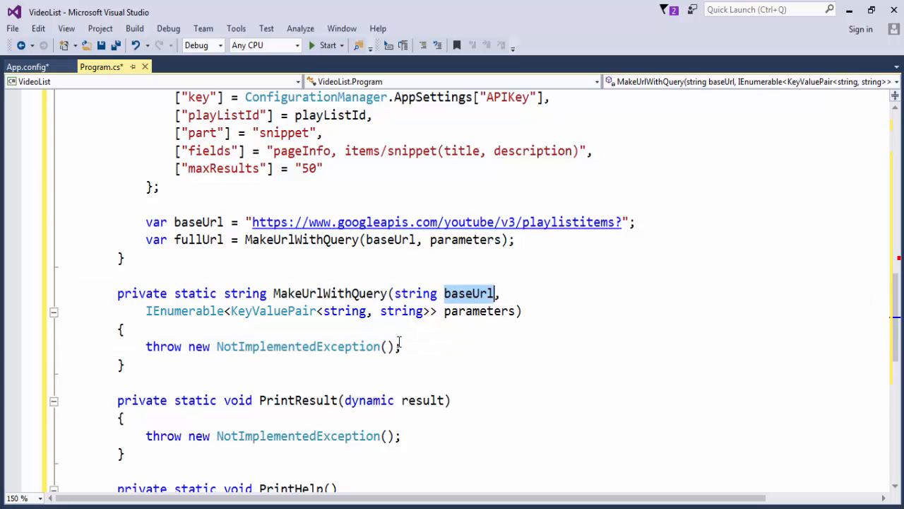
Replace the placeholder with an if (string.IsNullOrEmpty(baseUrl)) check that throws with nameof(baseUrl)
key(shift+Home)
text(if (baseUrl)
text(string.IsNullOrEmpty(baseUrl)
key(End)
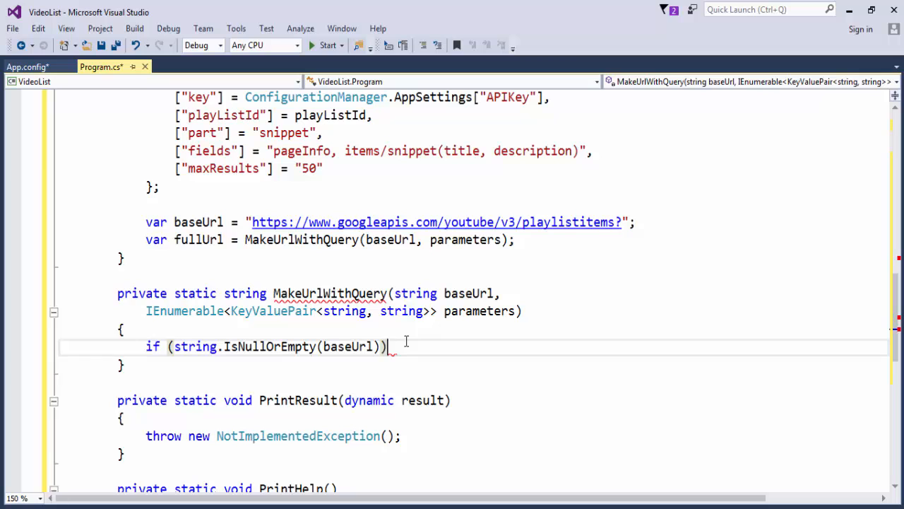
key(Return)
text(throw new Argu)
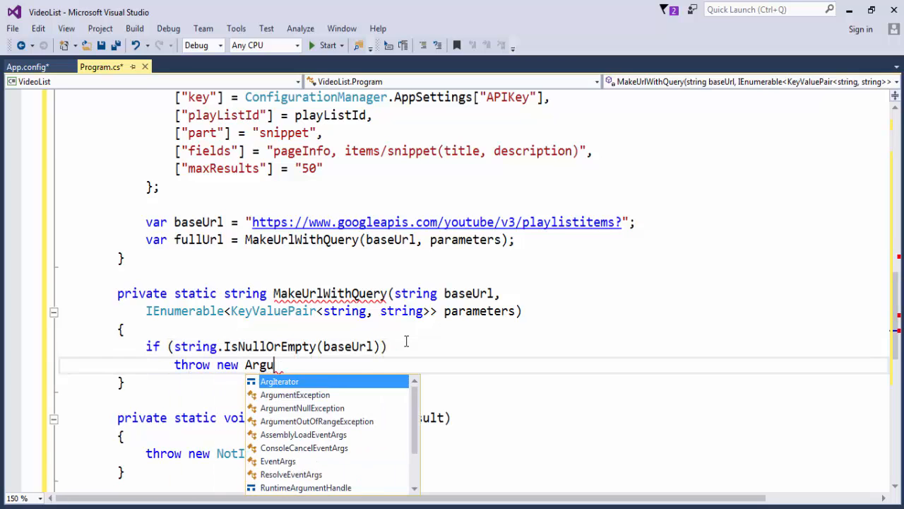
text(mentNullException(nameof(baseUrl)
key(End)
text(;)
key(Return)
key(Return)
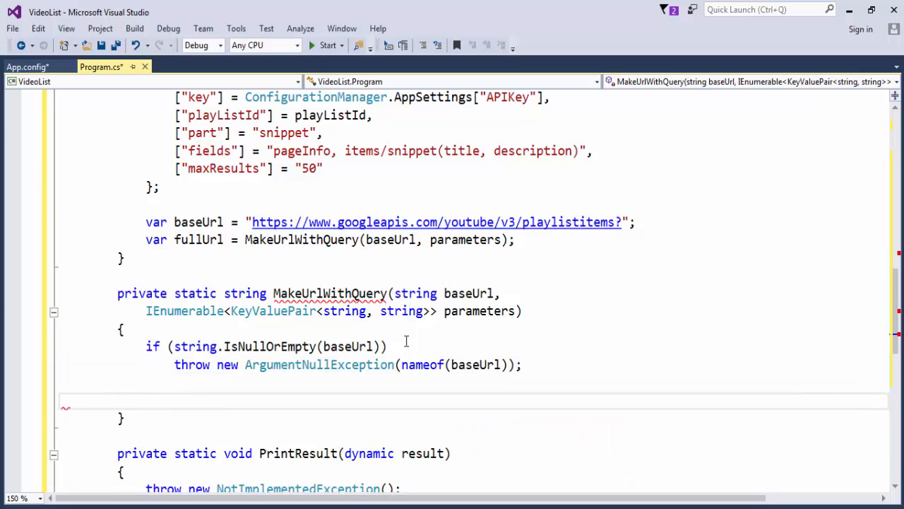
text(if (parameters == n)
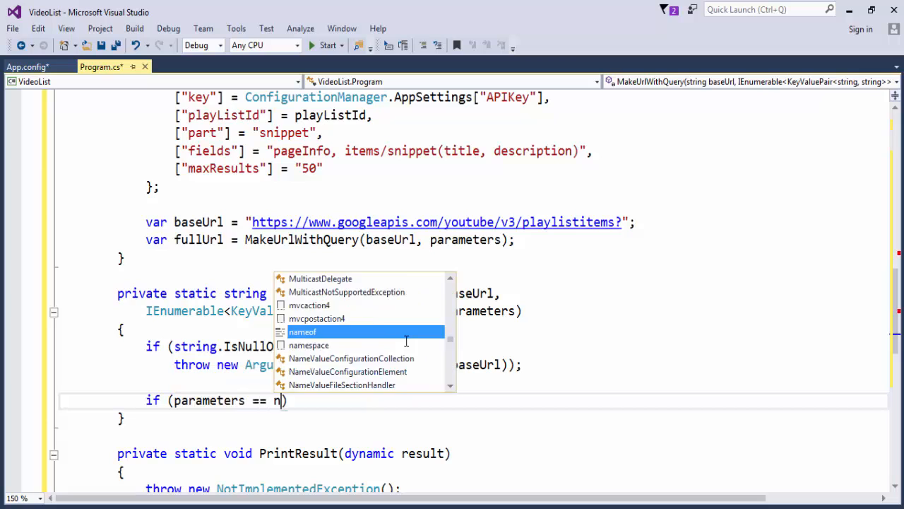
text(ull || parameters.Count() == 0))
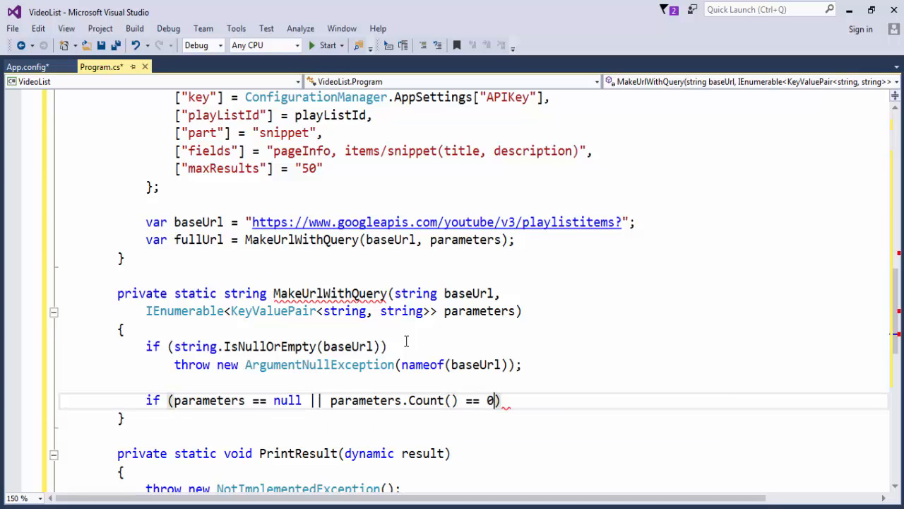
Confirm System.Linq is imported, then add an empty-parameters check that returns baseUrl
key(Home)
key(ctrl+Home)
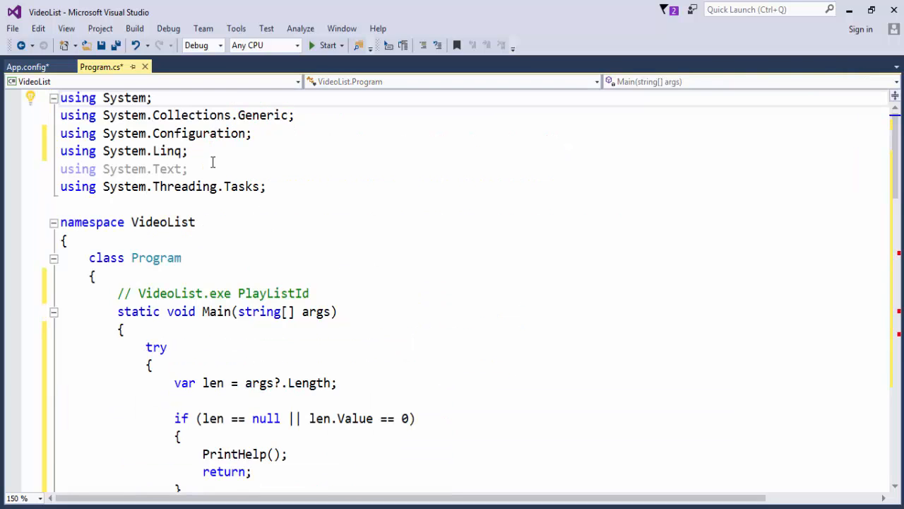
triple_click(44, 150)
click(138, 169)
scroll(357, 265, down, 8)
scroll(356, 265, down, 5)
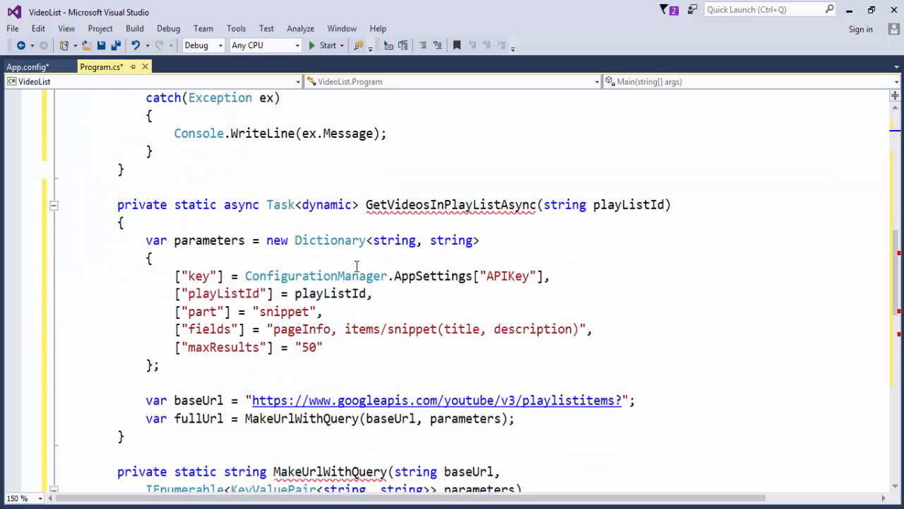
scroll(357, 265, down, 6)
scroll(357, 264, down, 3)
click(519, 258)
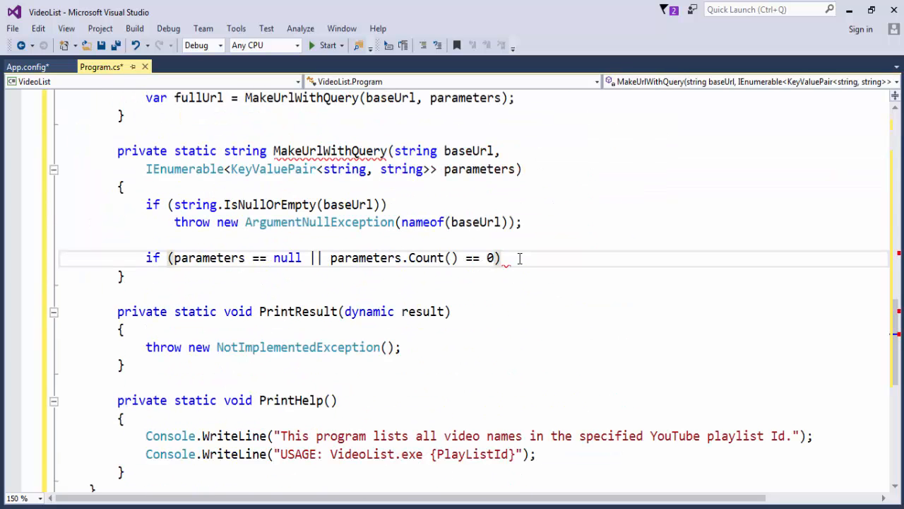
key(Return)
text(return baseurl;)
key(Return)
key(Return)
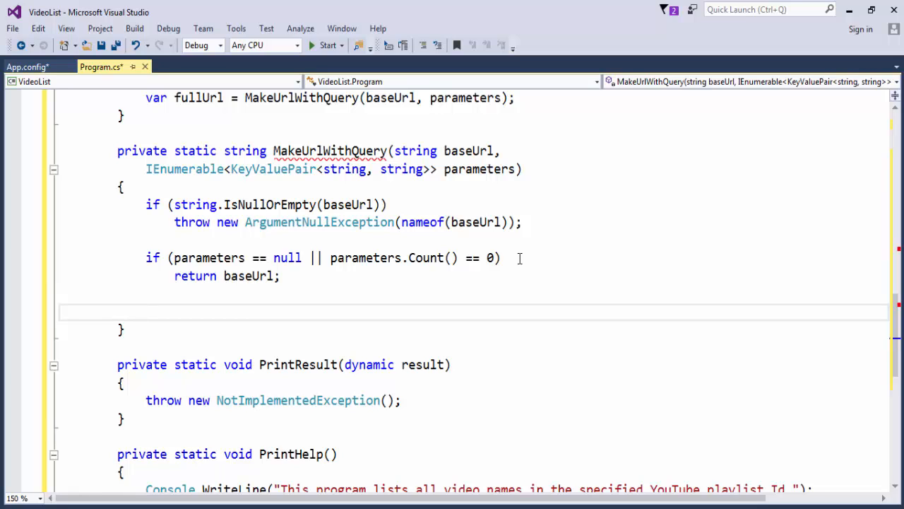
text(parameters.Agg)
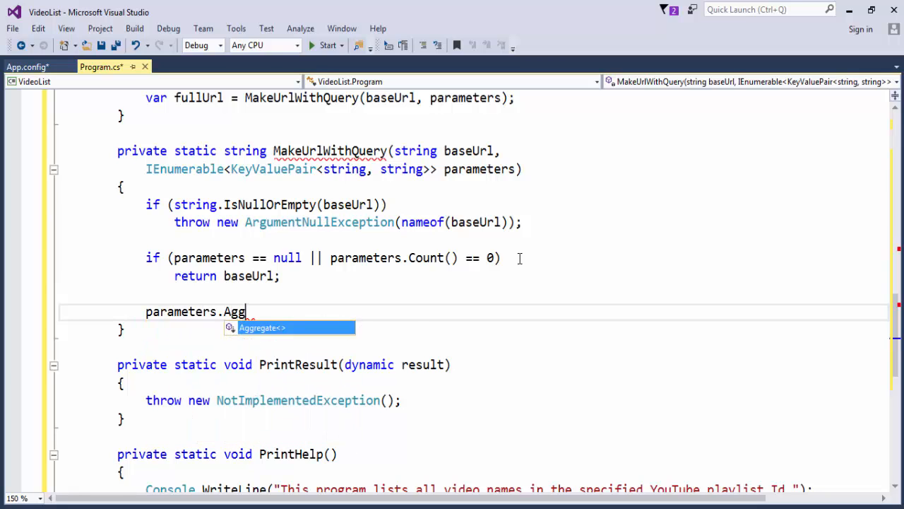
Start parameters.Aggregate<KeyValuePair<string, string>, string>(baseUrl, using the seeded overload
key(Tab)
text(()
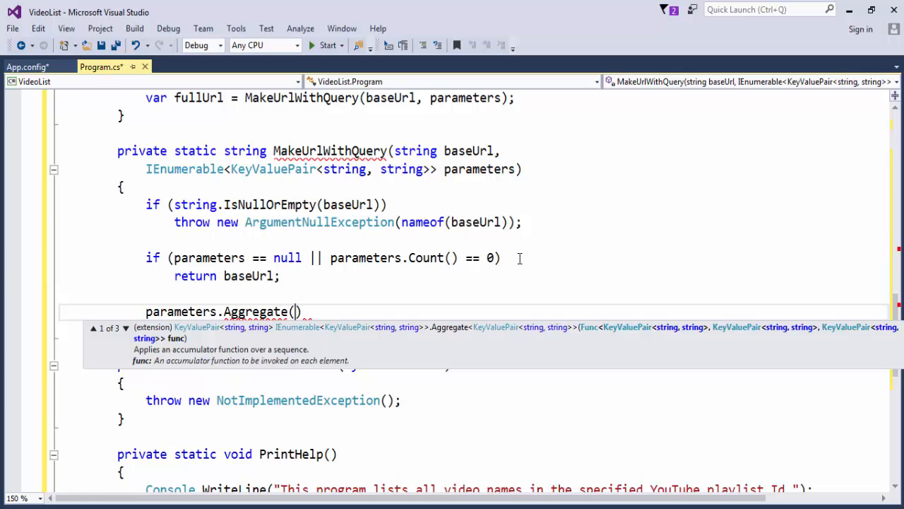
key(BackSpace)
key(BackSpace)
text(<>)
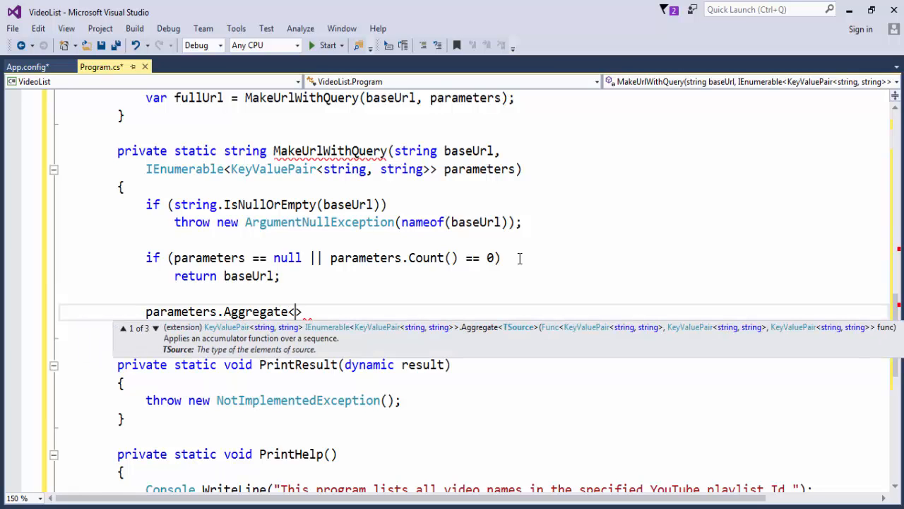
key(Down)
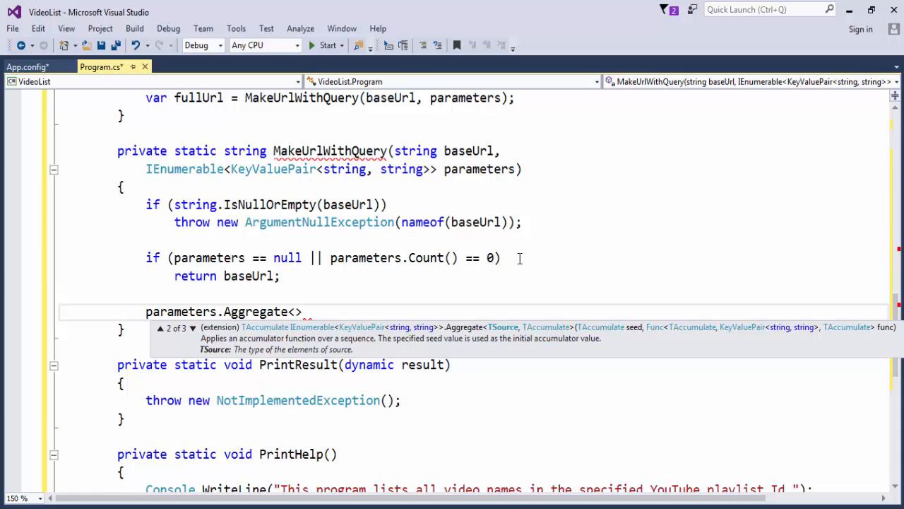
text(KeyValuePair<)
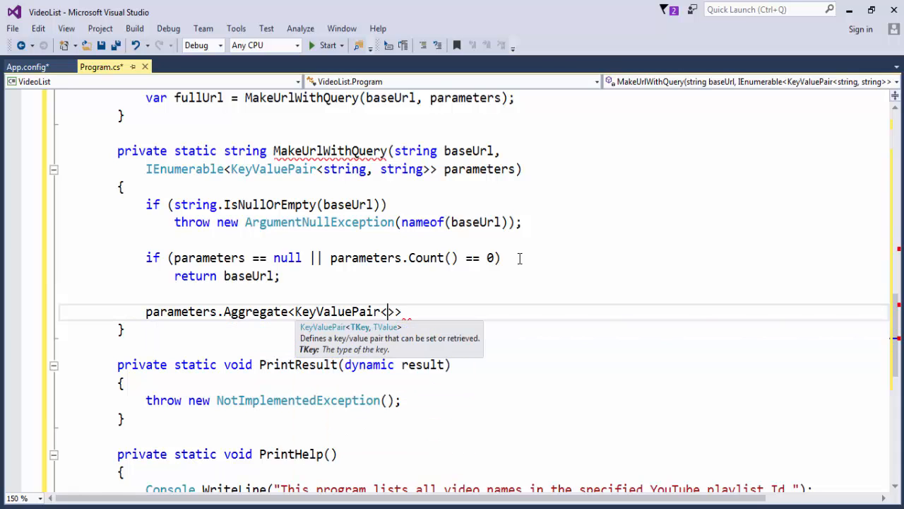
text(stringm, s)
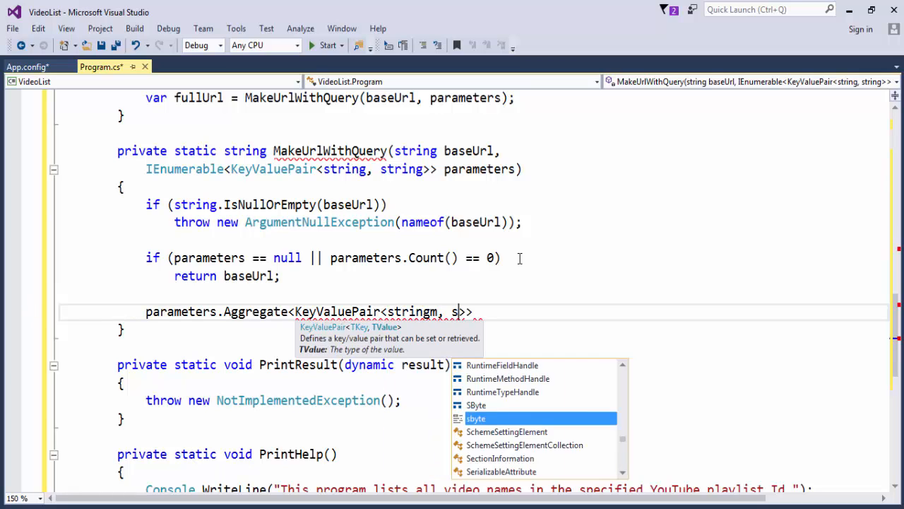
key(BackSpace)
key(BackSpace)
key(BackSpace)
text(string)
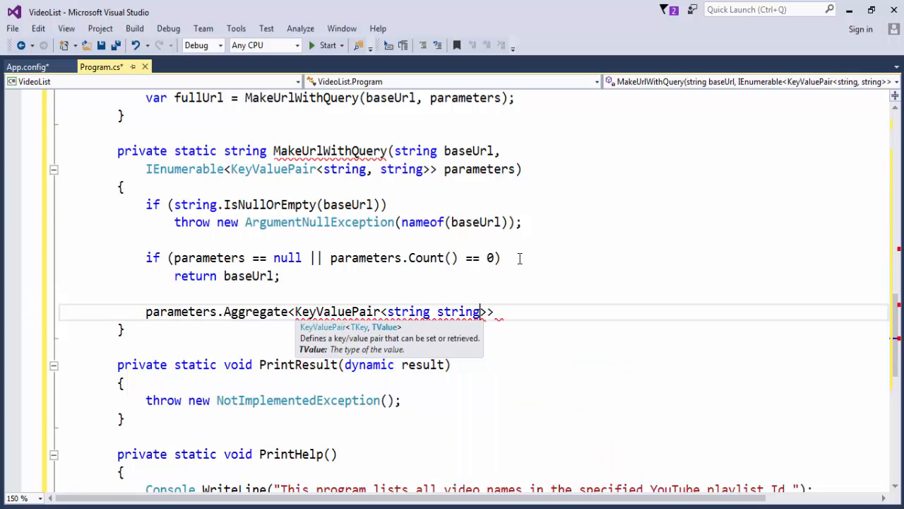
text(>, strin)
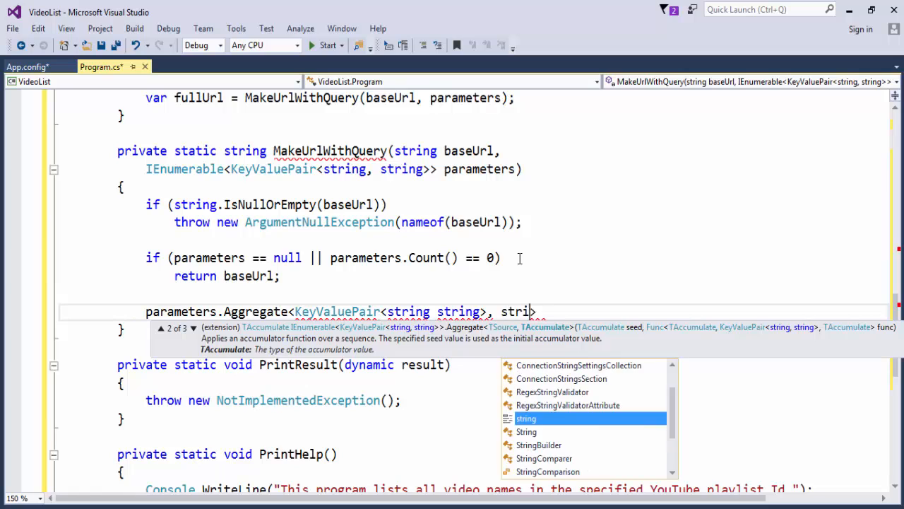
text(g>()
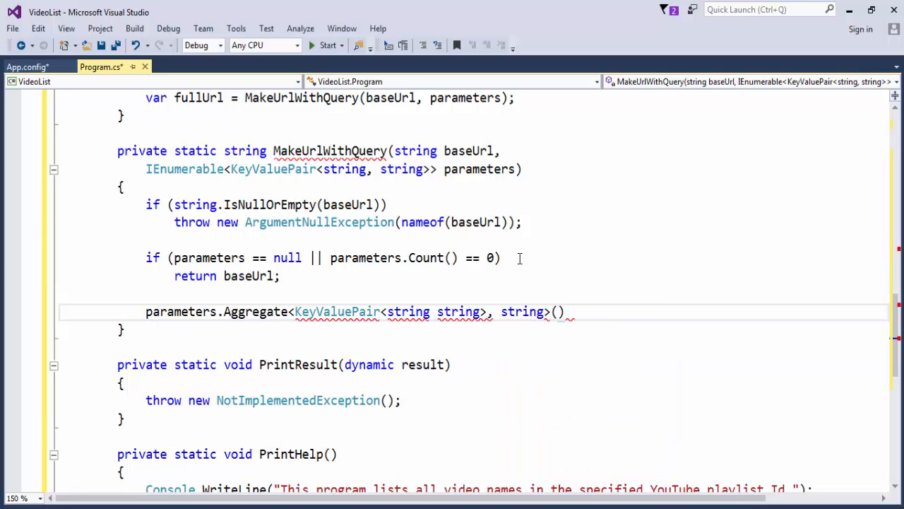
key(BackSpace)
key(BackSpace)
key(BackSpace)
key(BackSpace)
key(BackSpace)
key(BackSpace)
key(BackSpace)
key(BackSpace)
key(BackSpace)
key(BackSpace)
key(BackSpace)
key(BackSpace)
key(BackSpace)
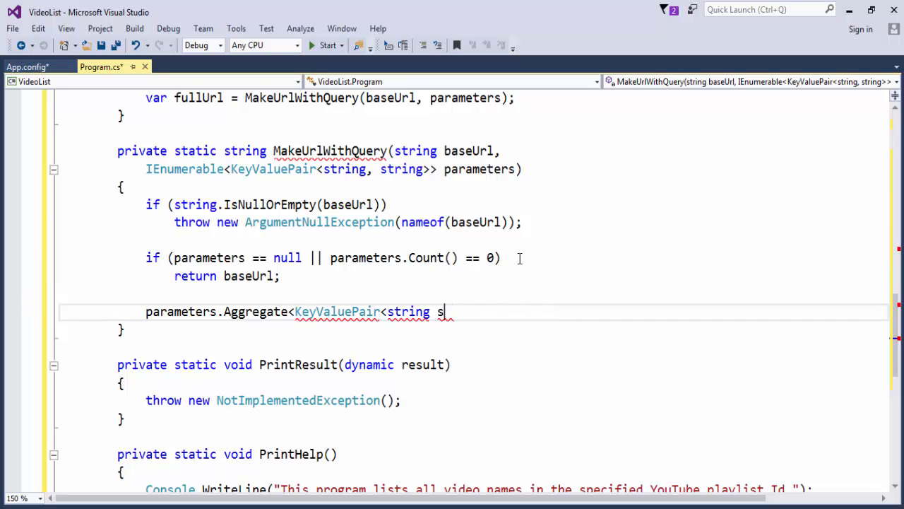
text(, string>, string>()
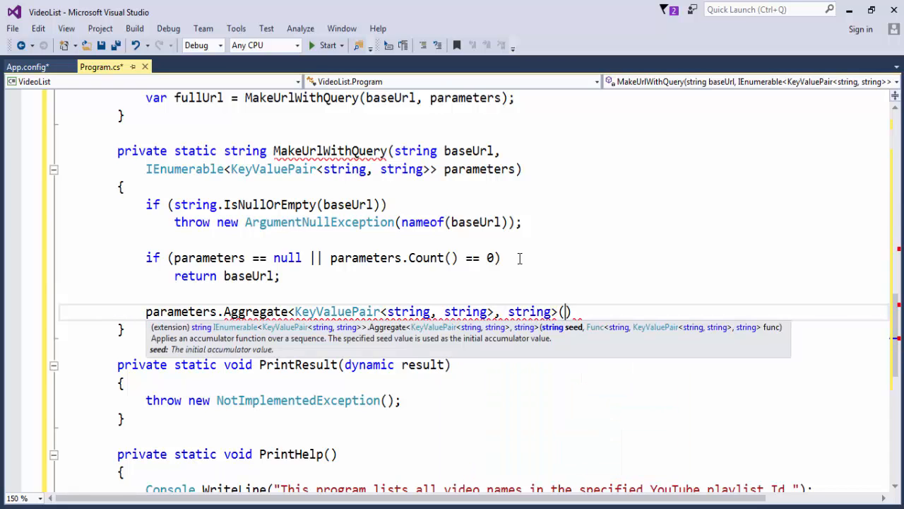
text(baseUrl,)
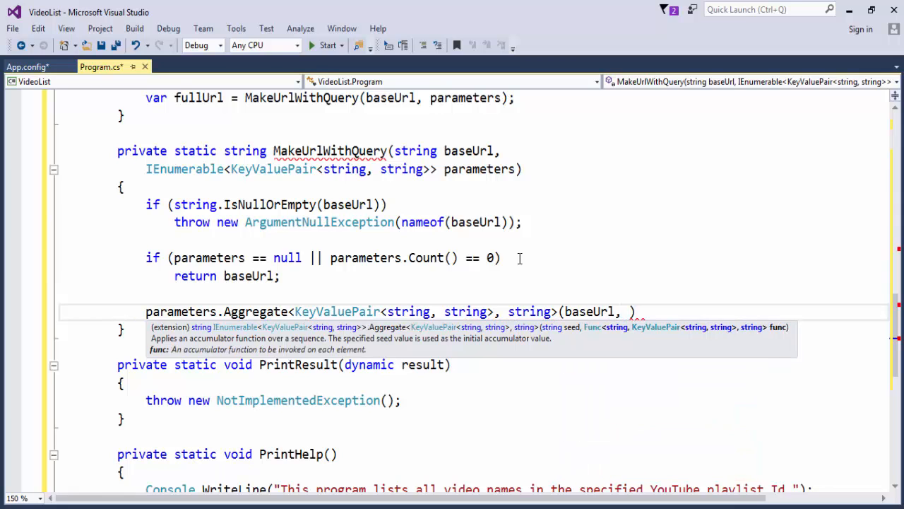
Add the lambda (accumulated, kvp) => string.Format($"{accumulated}{kvp.Key}={kvp.Value}&") as the second argument
key(Return)
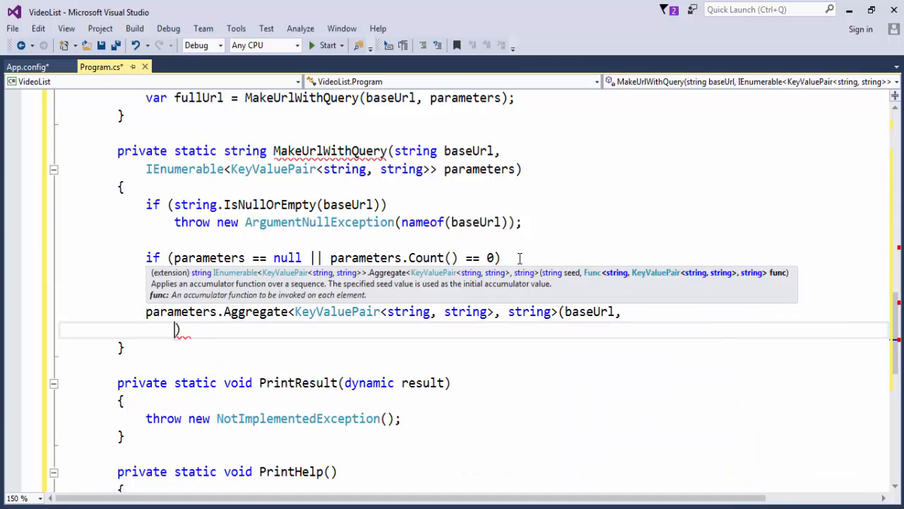
text((accumu)
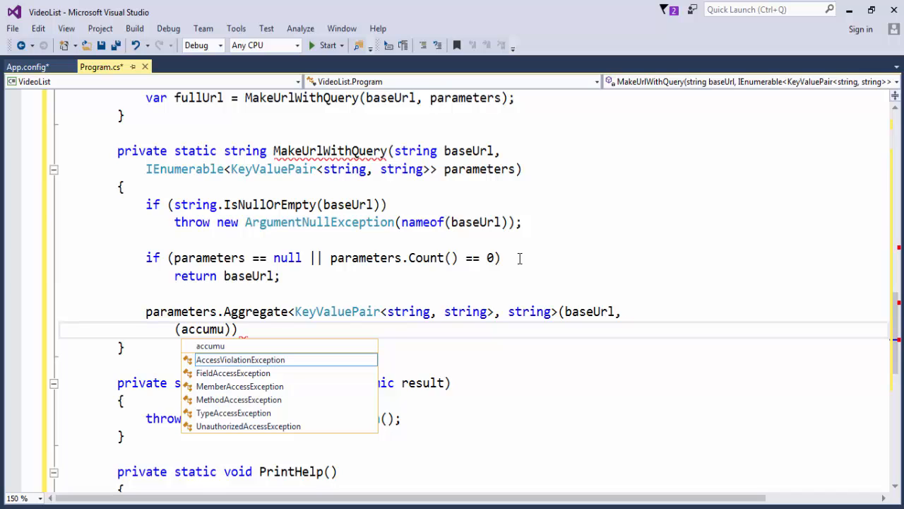
text(lated, )
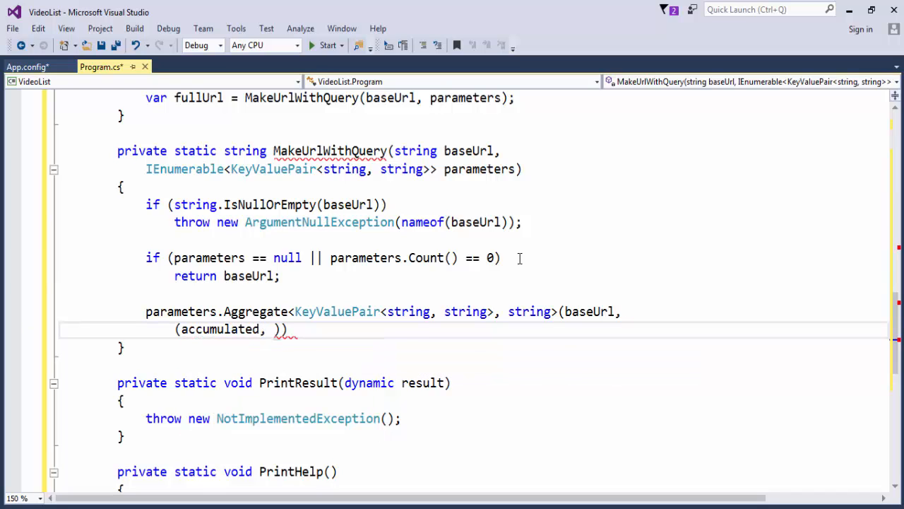
text(kvp) => )
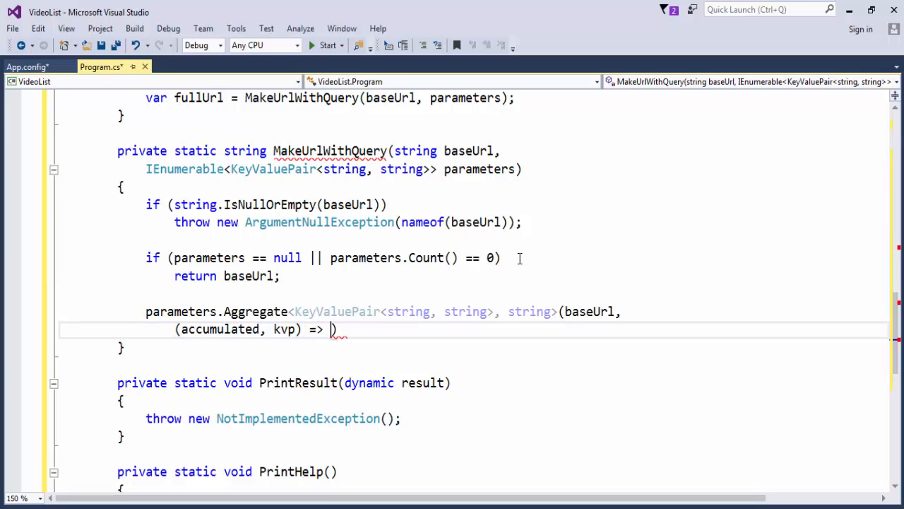
text(string.Format()
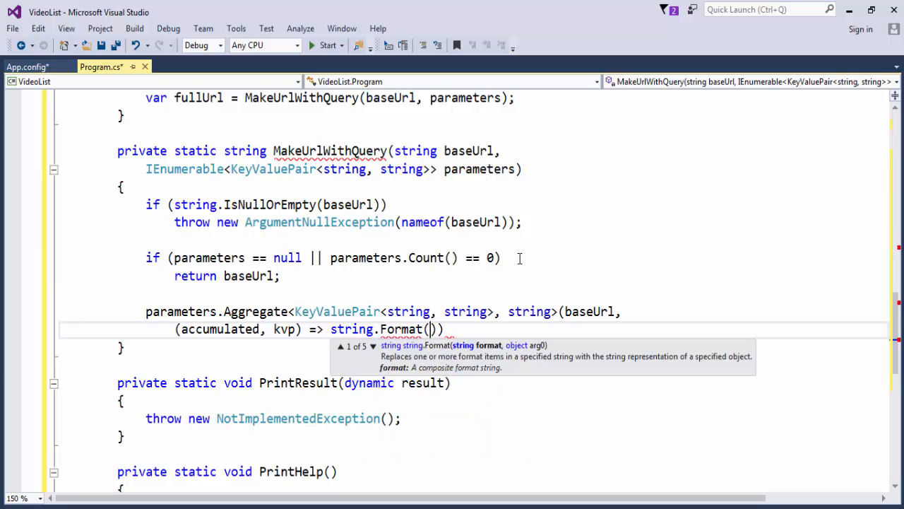
text(baseUrl)
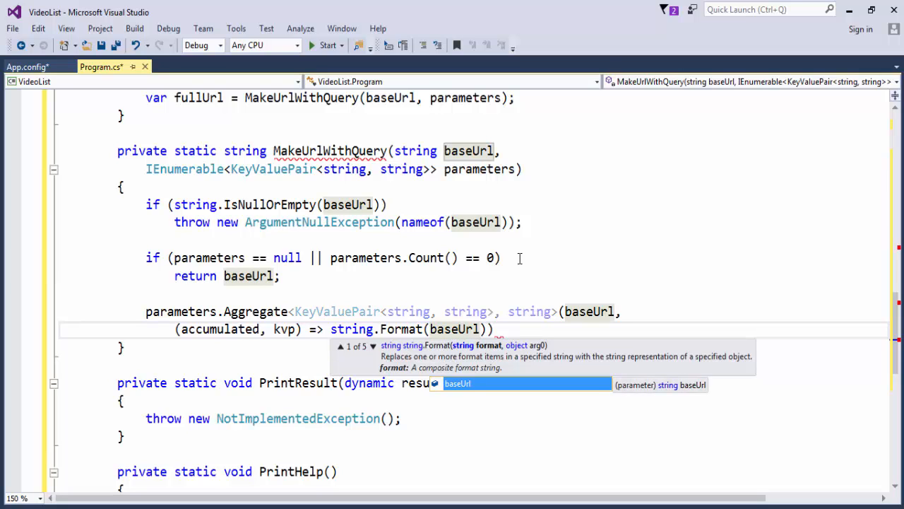
key(ctrl+shift+Left)
text(")
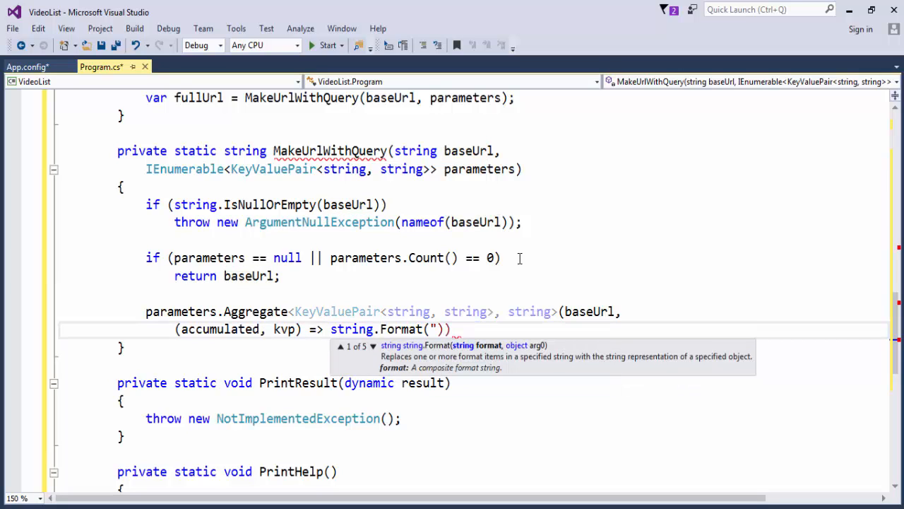
text({accumu)
key(ctrl+shift+Left)
key(shift+Left)
text($)
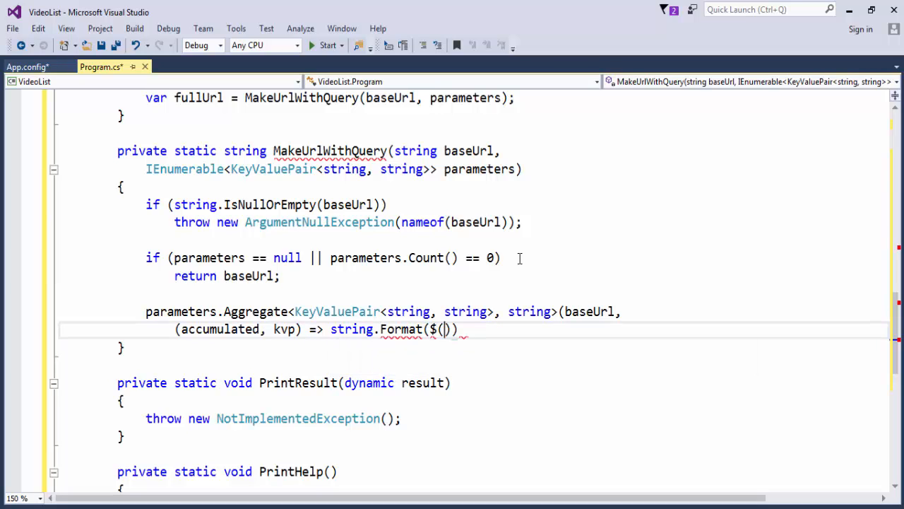
text("{accumulated})
text(})
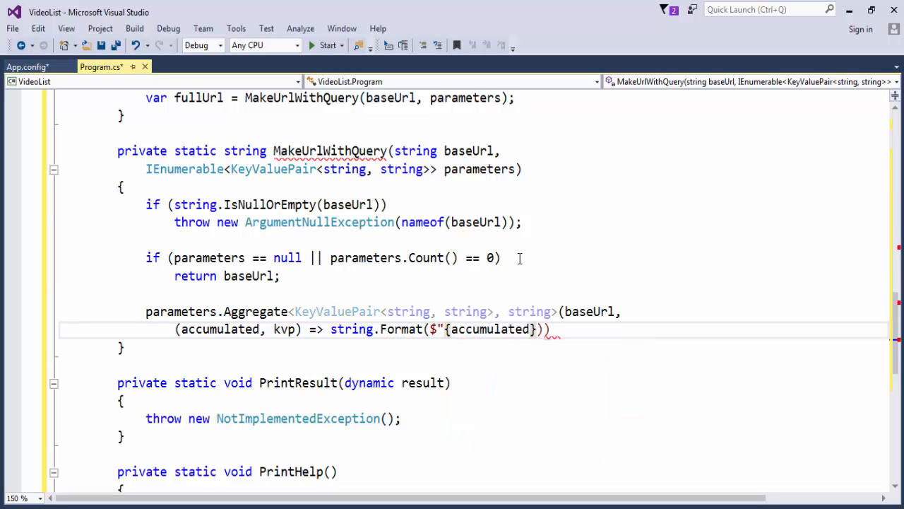
text({kp.Key})
text(})
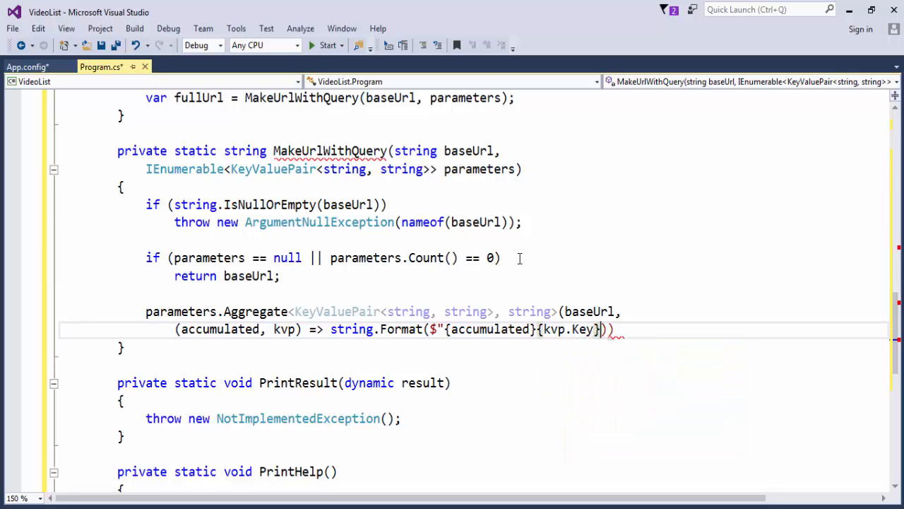
text(={kvp.Val)
key(Tab)
text(})
text(")
text(&")
key(Right)
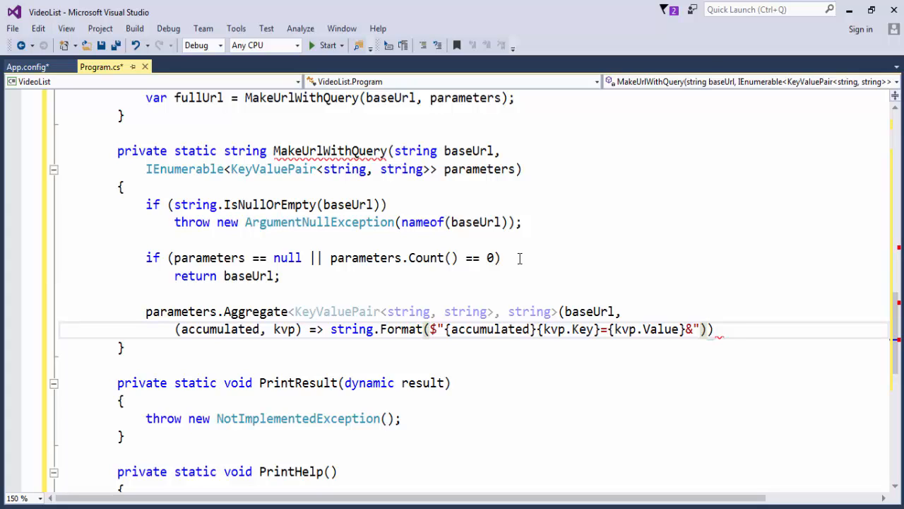
key(Right)
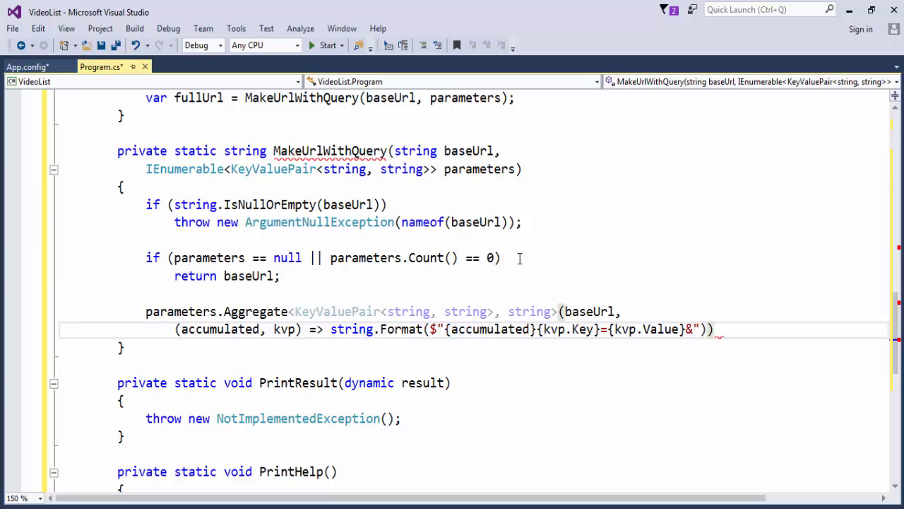
text(;)
Return the Aggregate result, remove its explicit <KeyValuePair<string, string>, string> type arguments and save Program.cs
key(Up)
key(Home)
text(return)
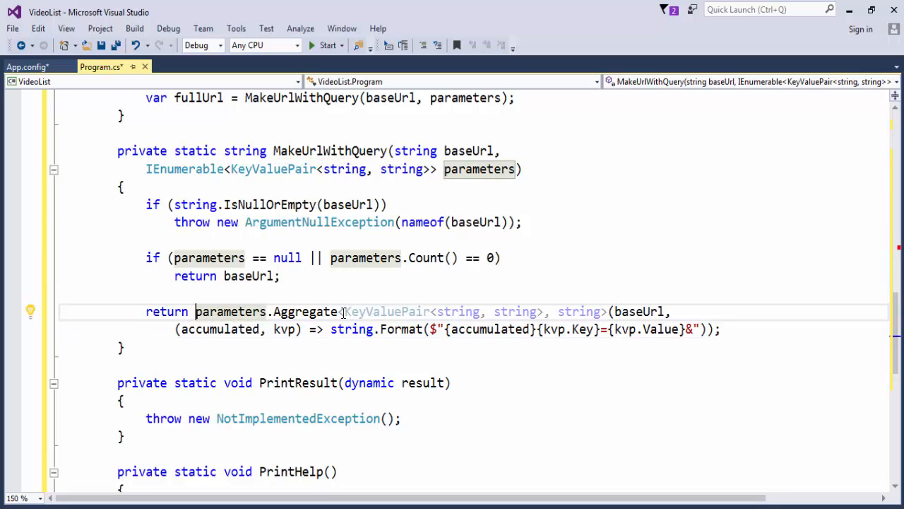
drag(339, 311, 604, 311)
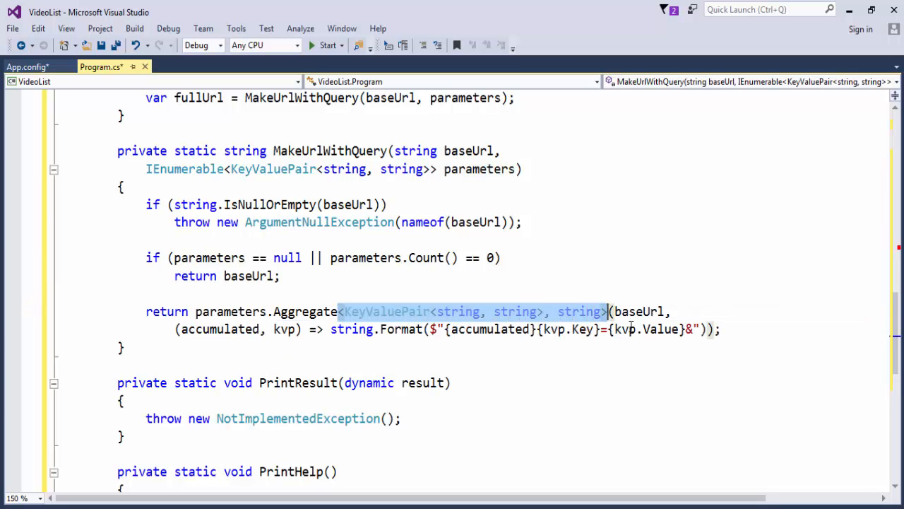
key(Delete)
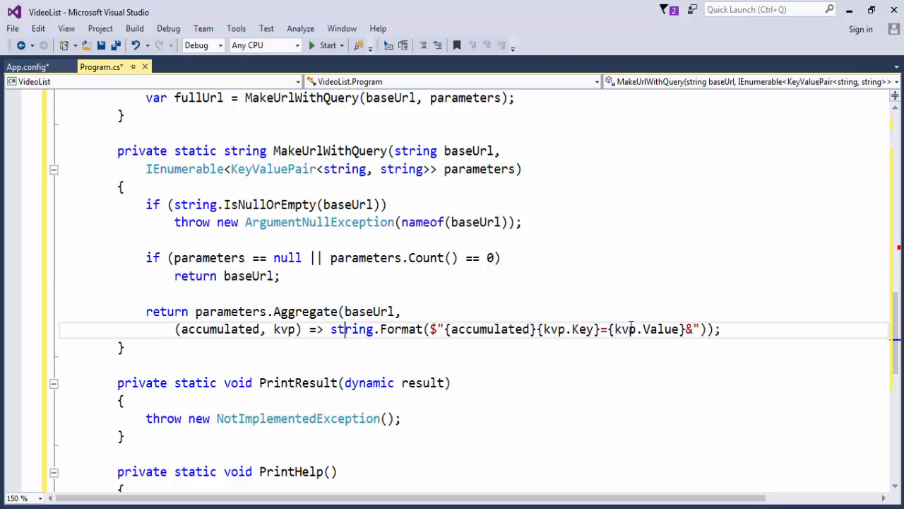
key(Up)
key(Down)
key(Down)
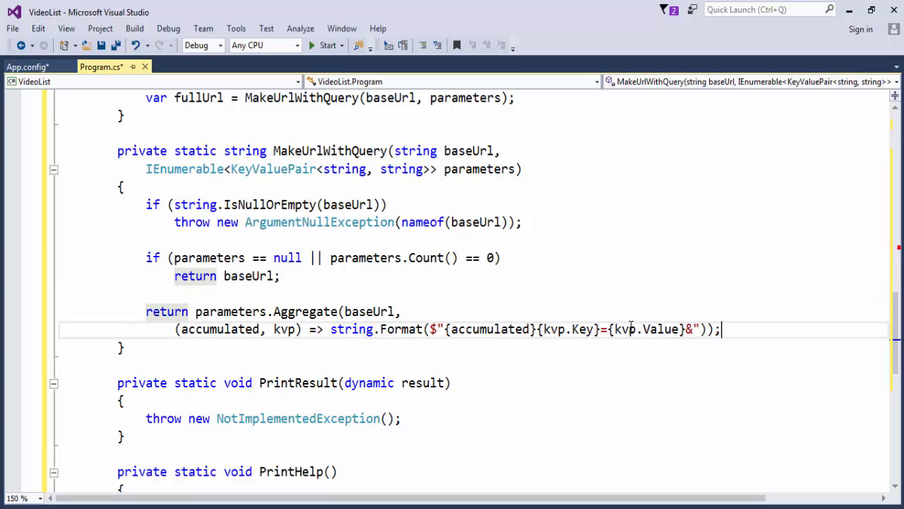
key(ctrl+s)
click(353, 150)
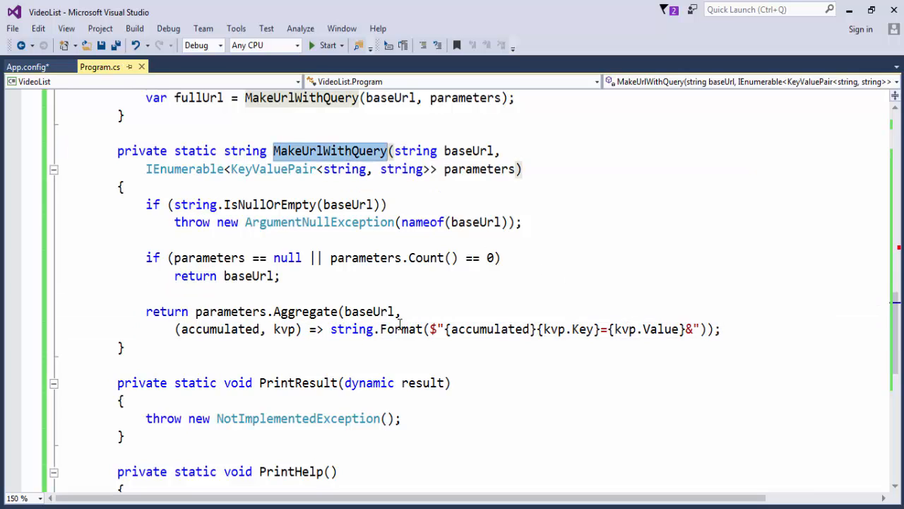
scroll(399, 324, up, 3)
scroll(424, 354, up, 3)
scroll(426, 355, up, 2)
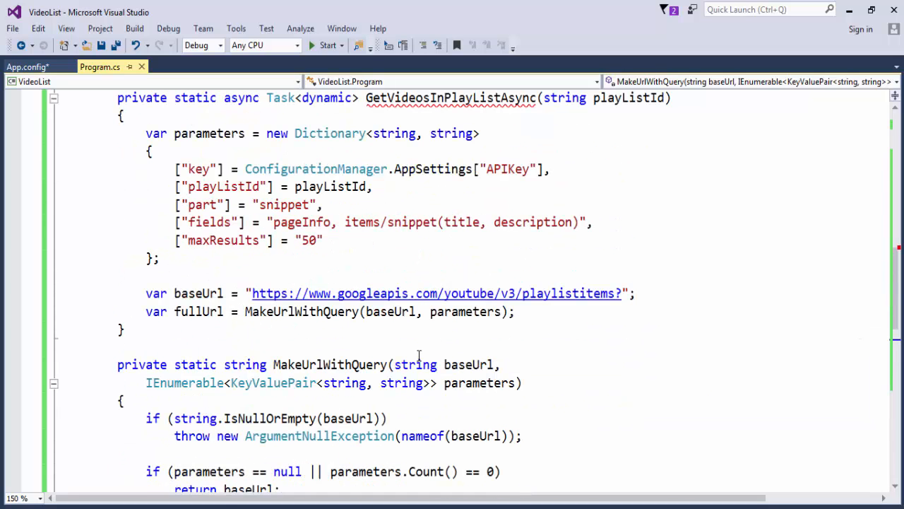
Declare an HttpClient below the fullUrl line and import System.Net.Http via the quick fix
click(524, 314)
key(Return)
key(Return)
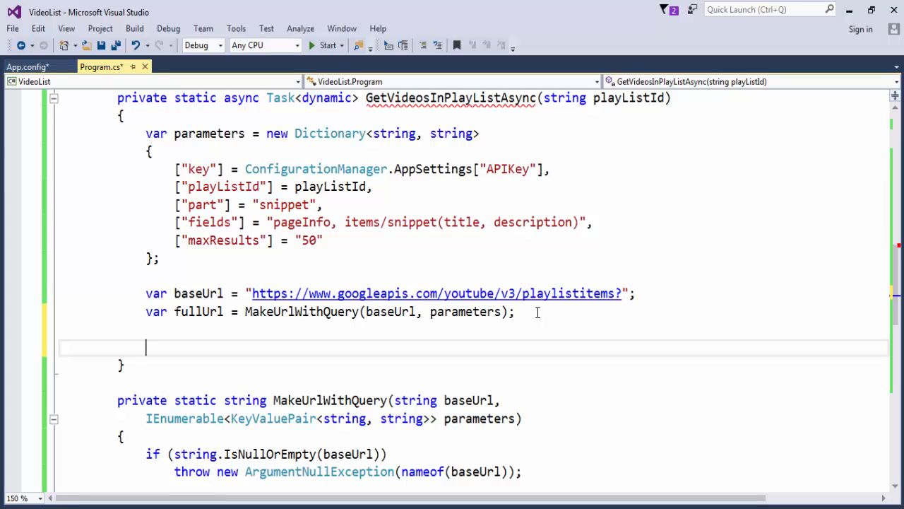
text(n)
key(BackSpace)
text(var client = new Http)
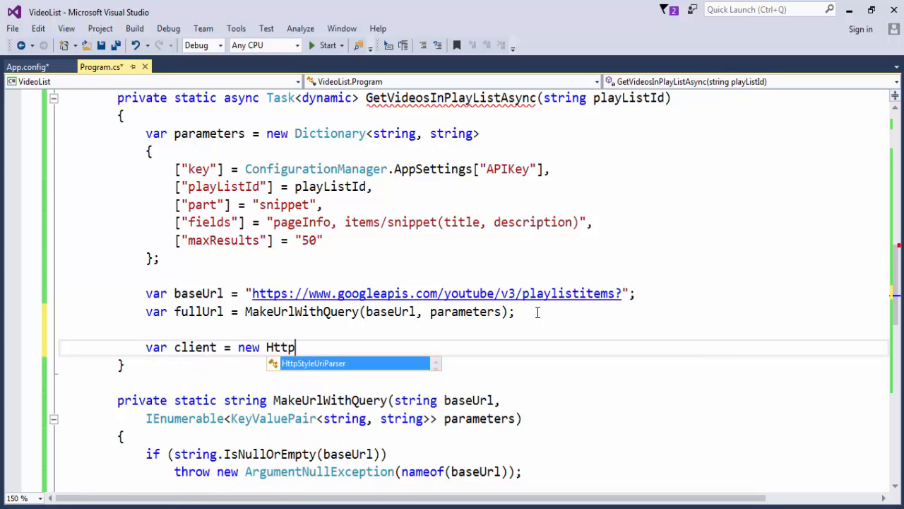
text(Client();)
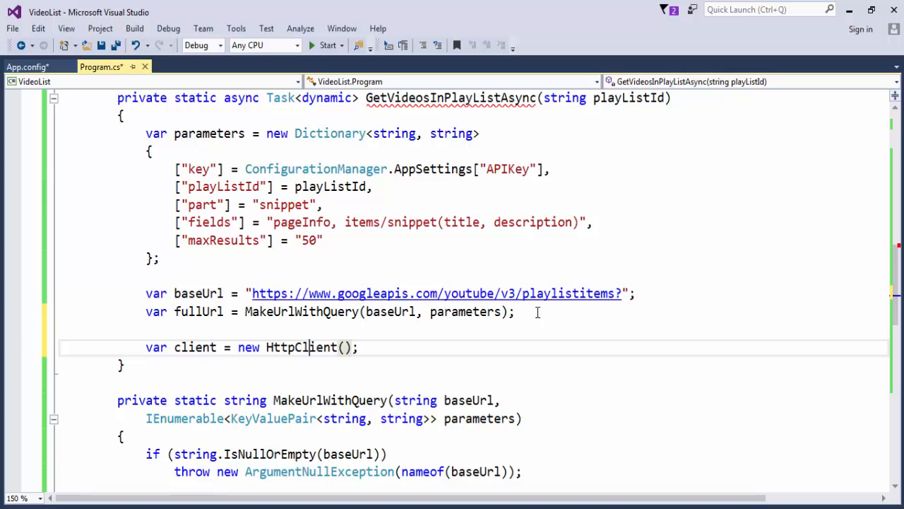
key(ctrl+period)
key(Return)
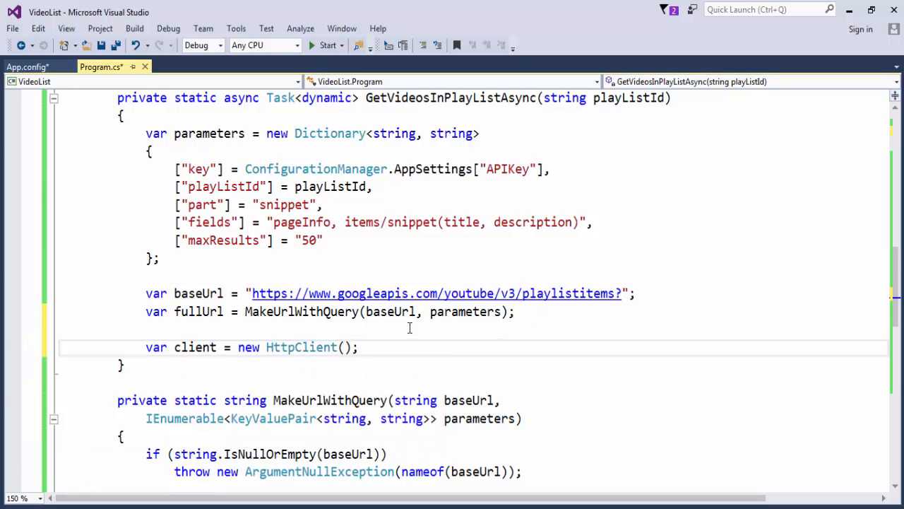
Rewrite the line as var result = await new HttpClient().GetStringAsync(fullUrl);
click(402, 345)
key(Home)
key(ctrl+shift+Right)
key(ctrl+shift+Right)
key(ctrl+shift+Right)
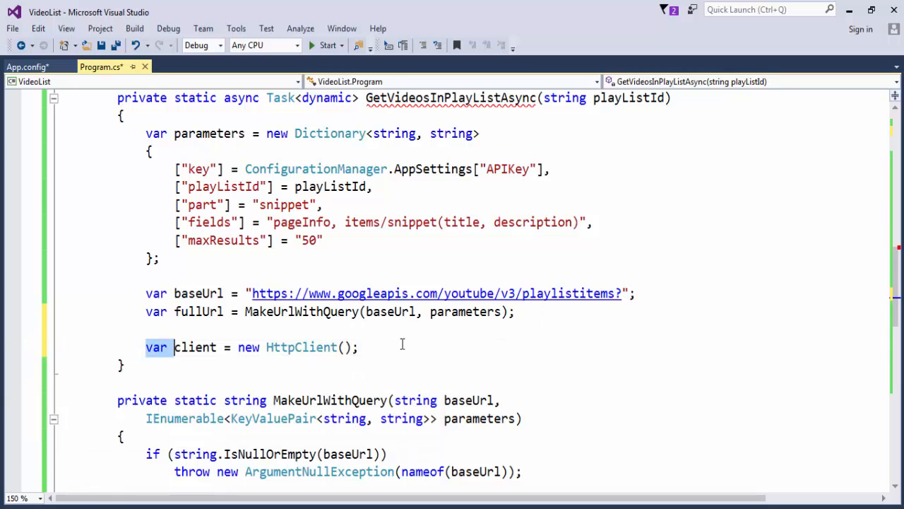
key(Delete)
key(BackSpace)
text(.)
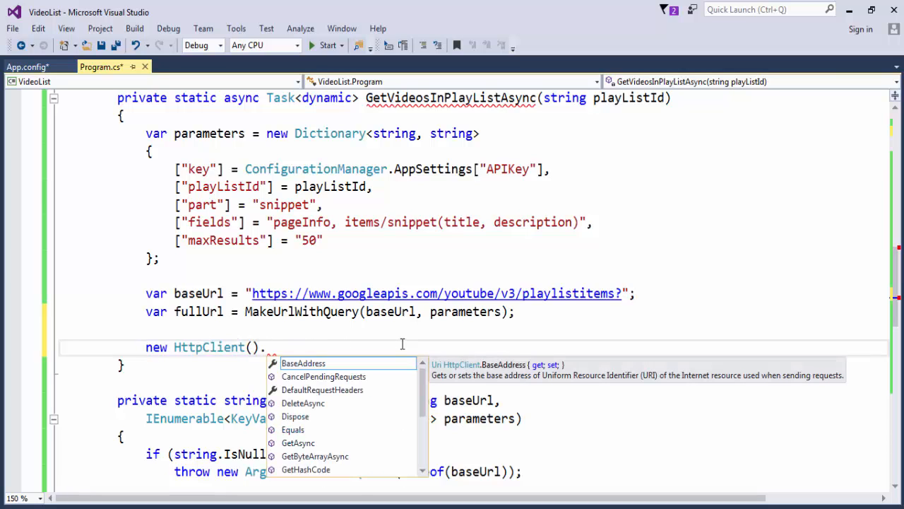
text(Getstringas()
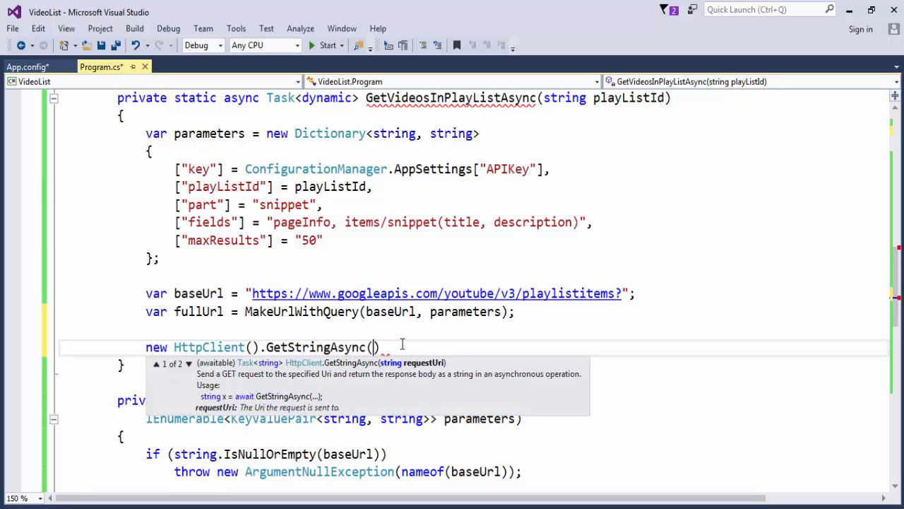
text(ful)
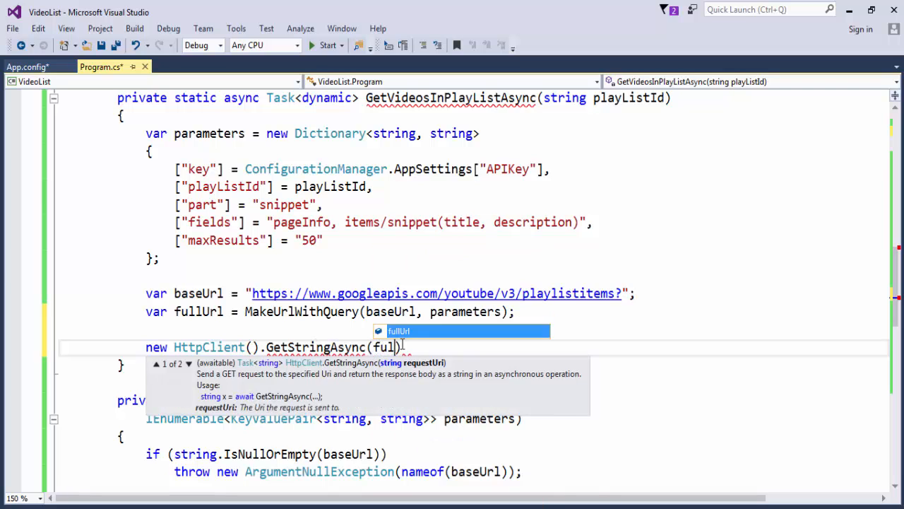
text(lUrl);)
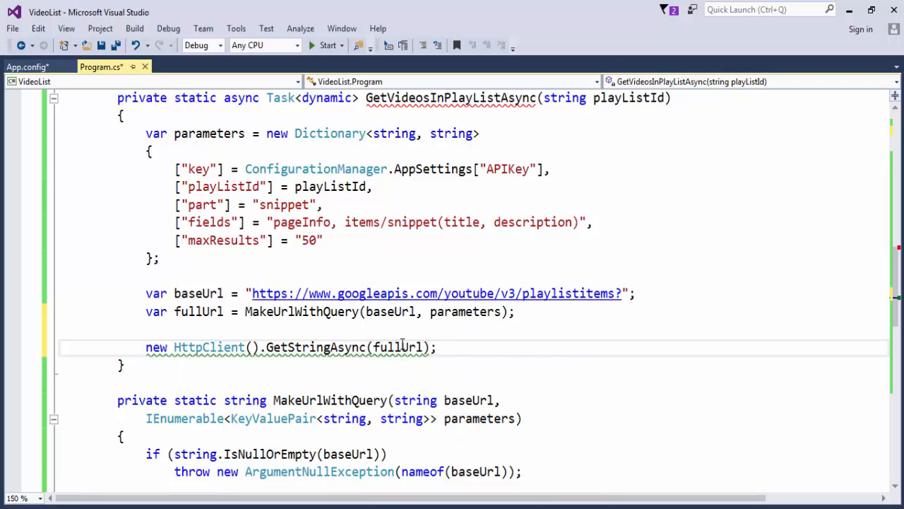
key(Home)
text(await)
key(Home)
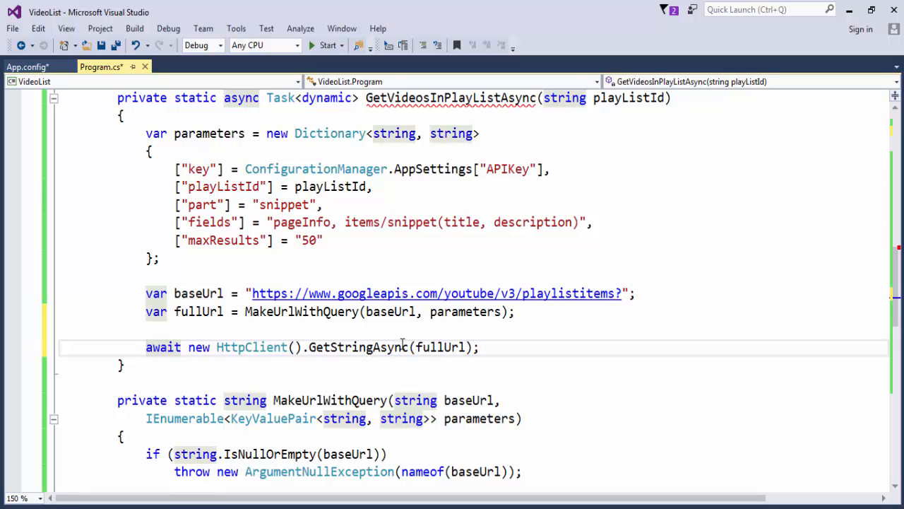
text(v)
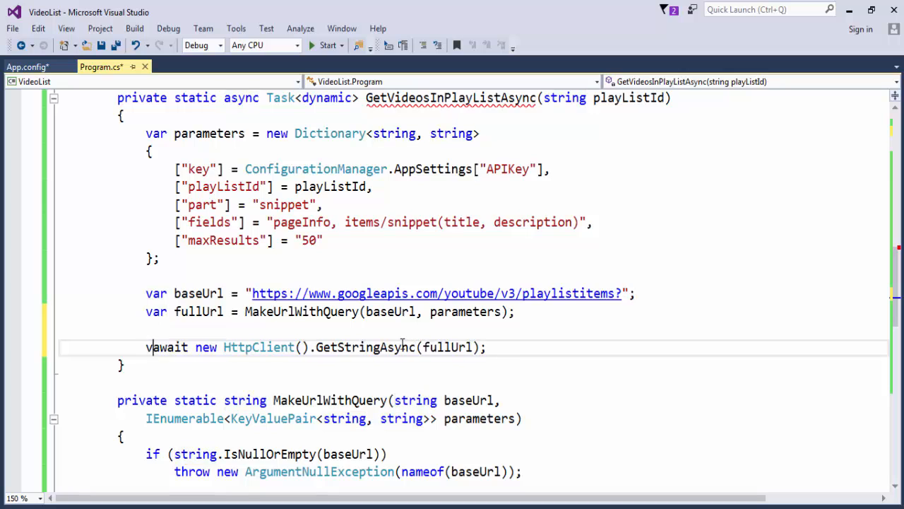
text(ar result =)
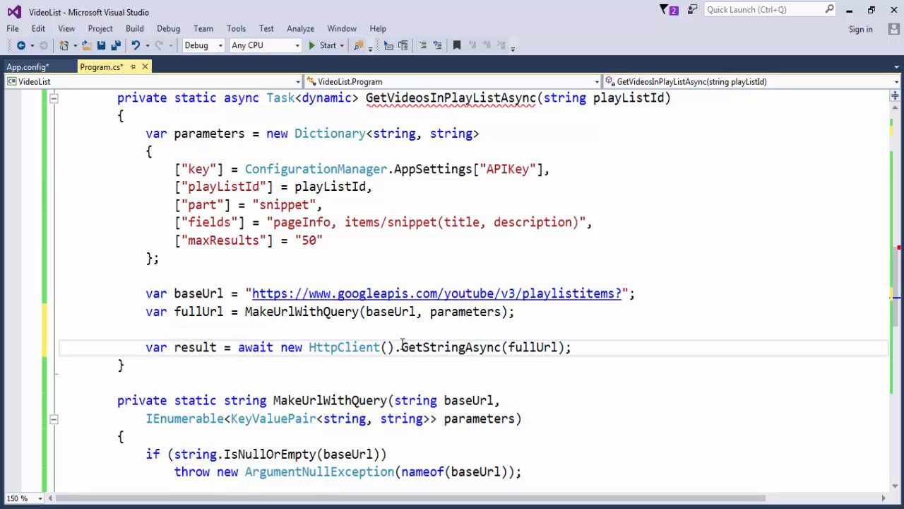
Add an if (result != null) block with expanded braces below the request line
key(End)
key(Return)
key(Return)
text(if )
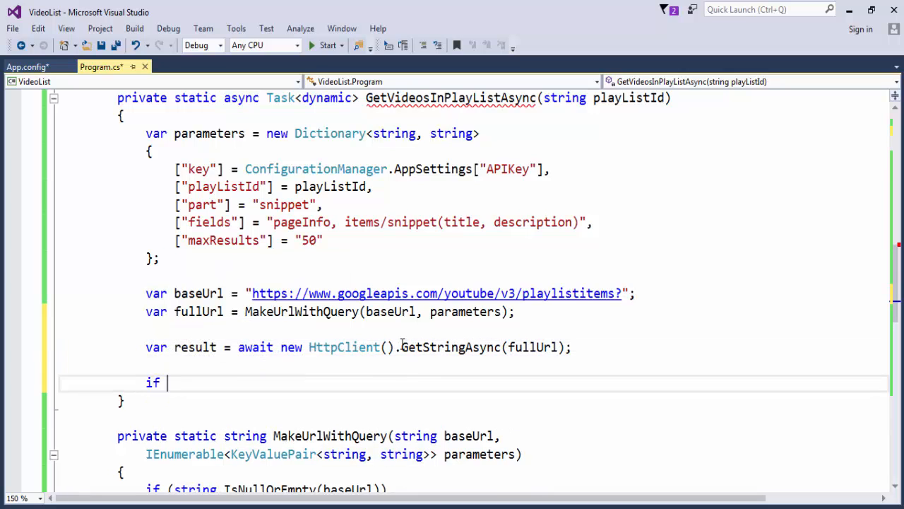
text((result == null)
key(End)
key(Return)
text({)
key(Return)
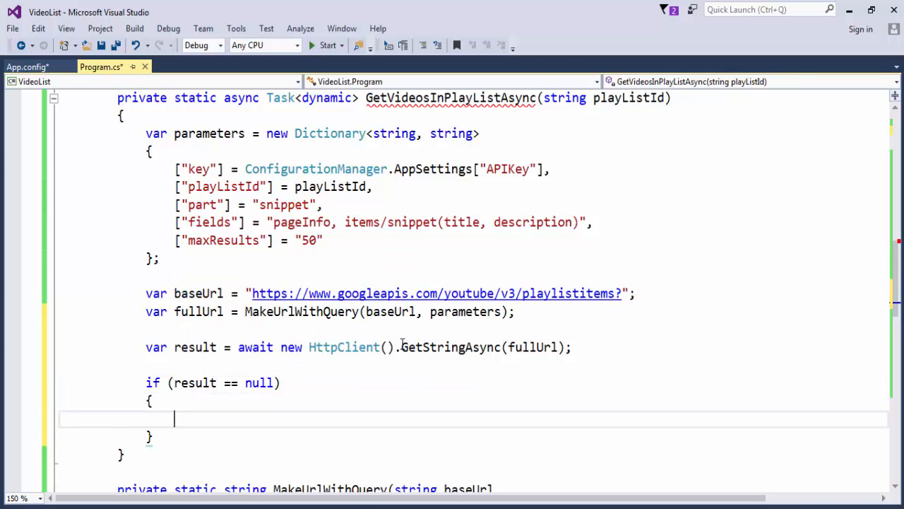
key(Up)
key(Up)
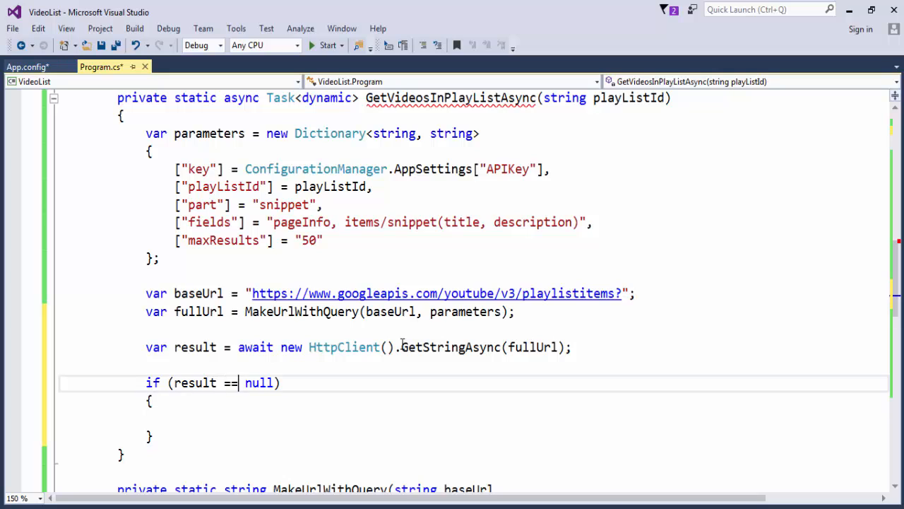
key(Down)
key(Down)
text(/ dp th)
Write two comments about converting the JSON into a returned object, then start return default(dynamic) after the block
key(BackSpace)
key(BackSpace)
key(BackSpace)
key(shift+Home)
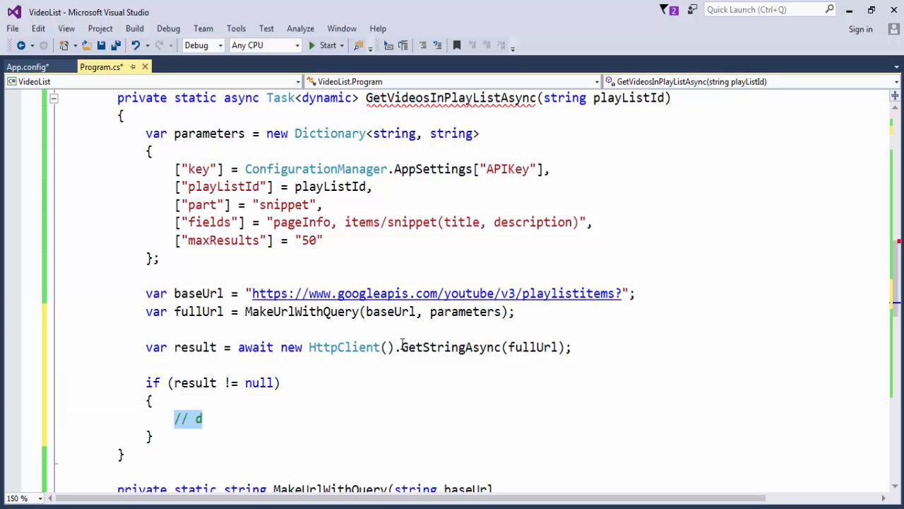
text(// )
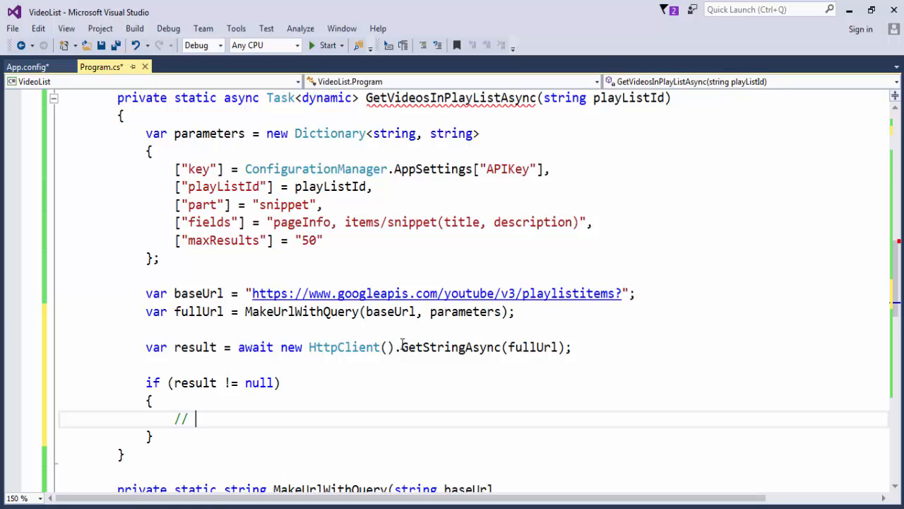
text(make it an object and return that object)
key(ctrl+Return)
text(// this is a)
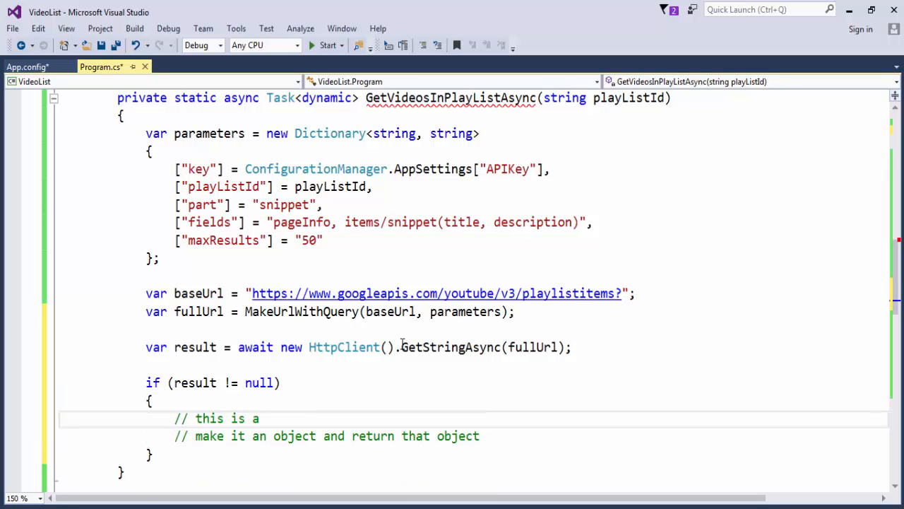
text( JSON string)
key(Down)
key(Down)
key(Down)
key(End)
key(Return)
text(return default)
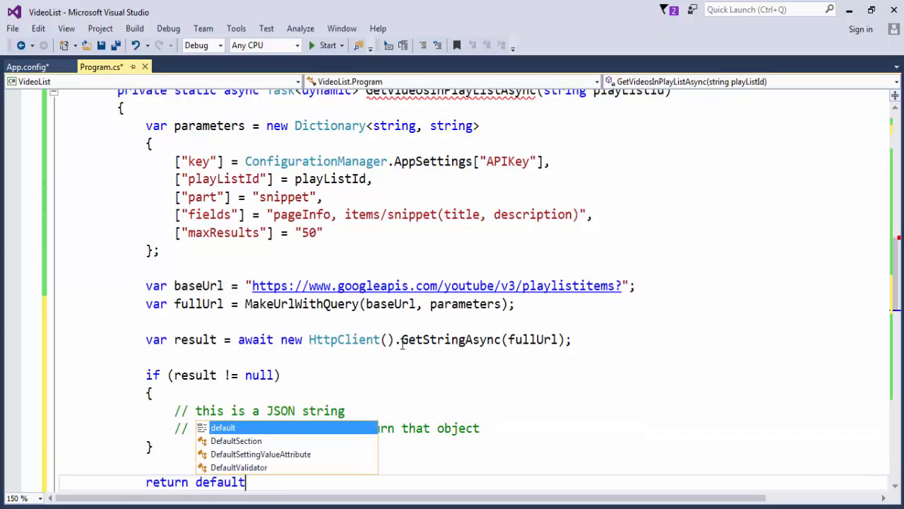
text((dynamic);)
scroll(362, 304, up, 2)
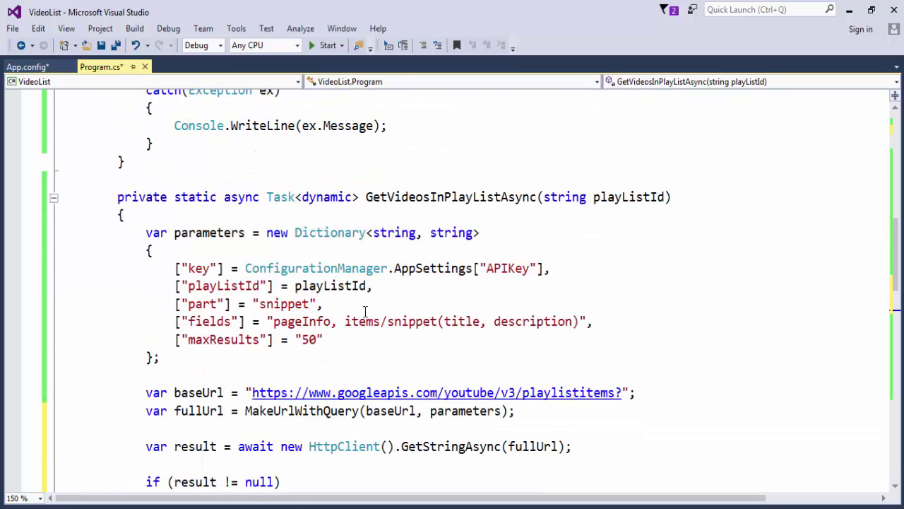
Review the method and check the project's References list in Solution Explorer
click(290, 196)
scroll(344, 279, down, 4)
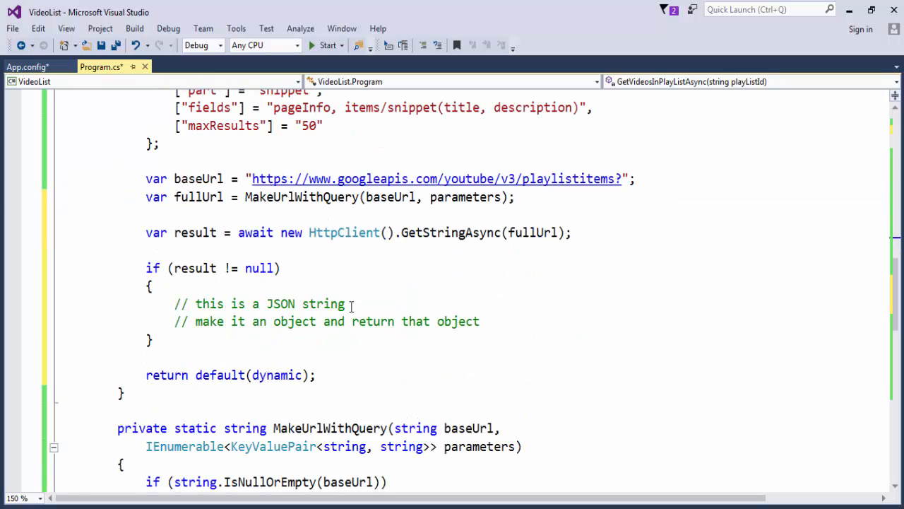
click(353, 375)
click(346, 305)
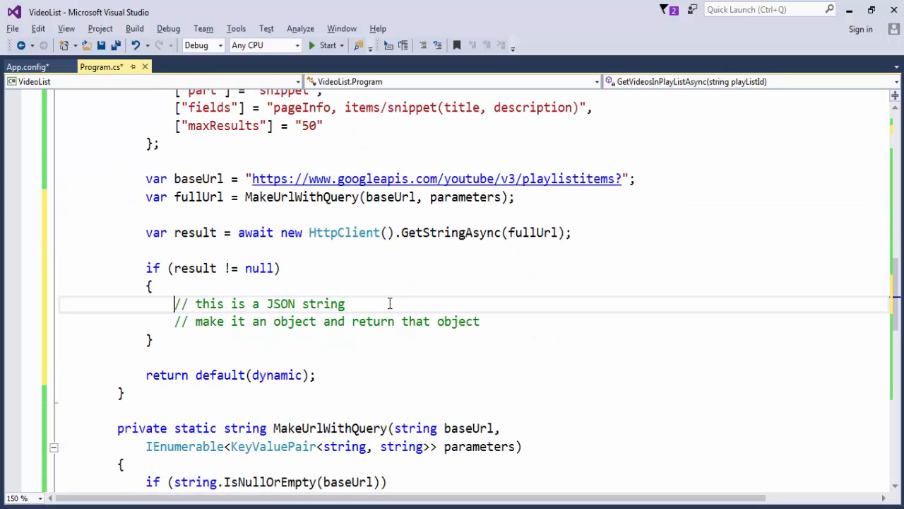
key(ctrl+alt+l)
click(711, 157)
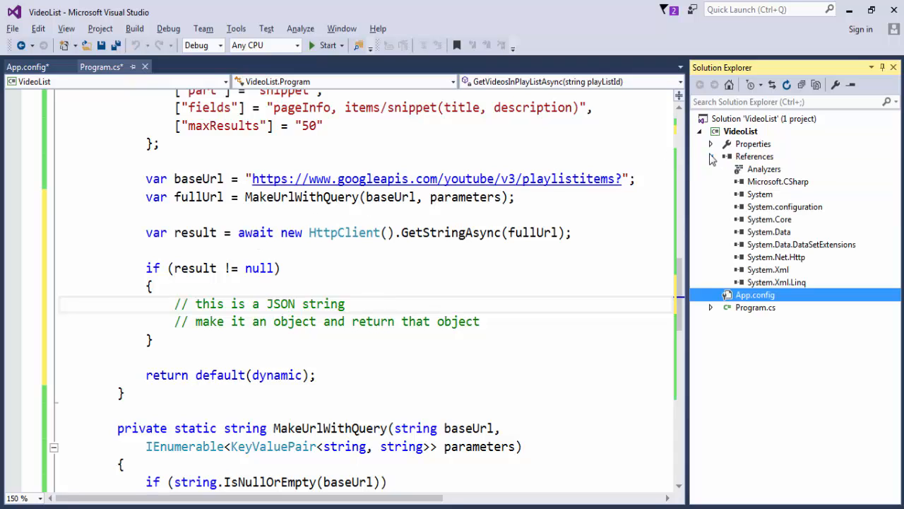
click(712, 157)
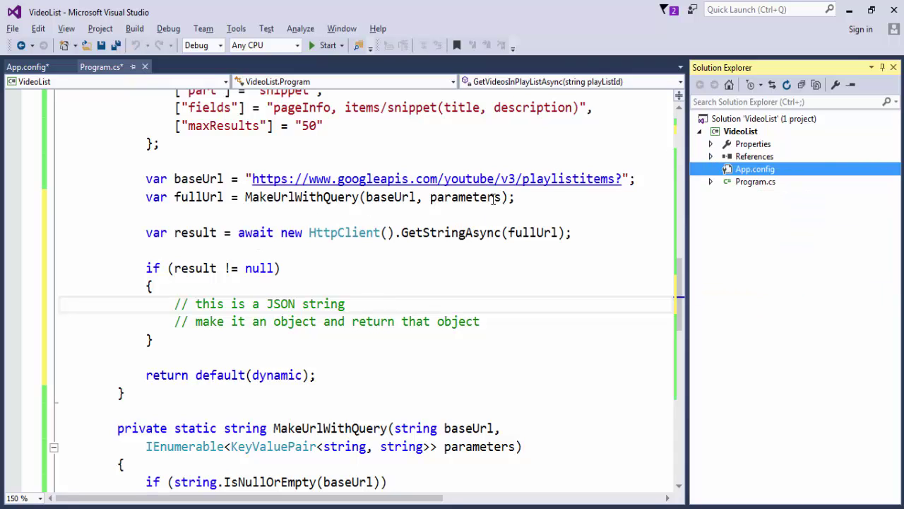
Find Newtonsoft.Json in the NuGet Package Manager via Quick Launch 'pack' and install it into VideoList
click(734, 9)
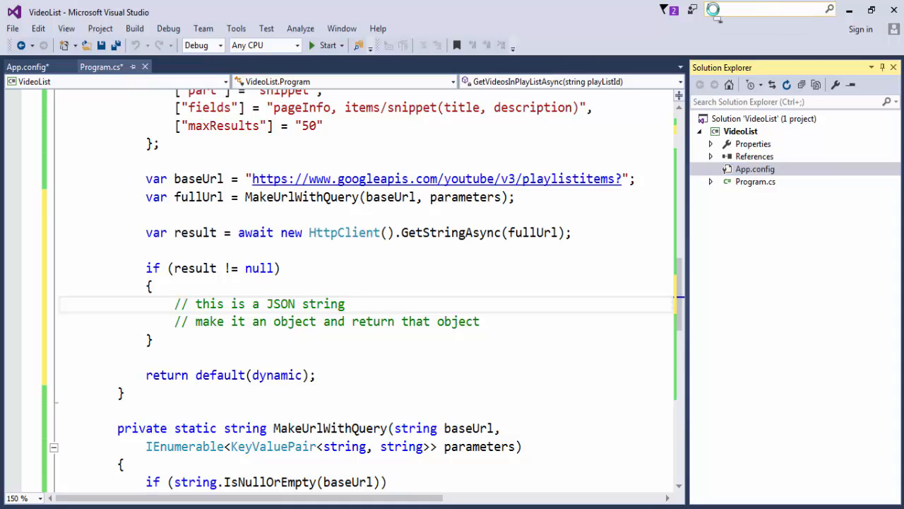
text(pack)
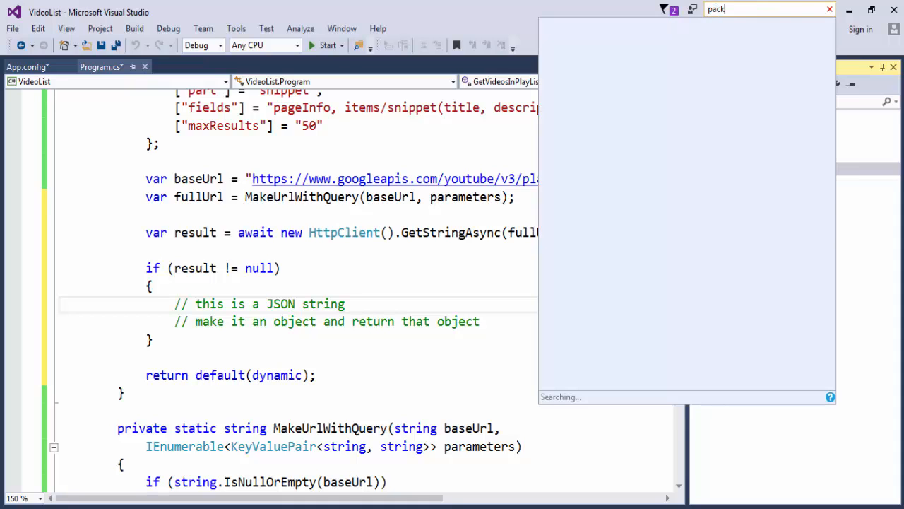
key(Return)
click(36, 88)
text(Newton)
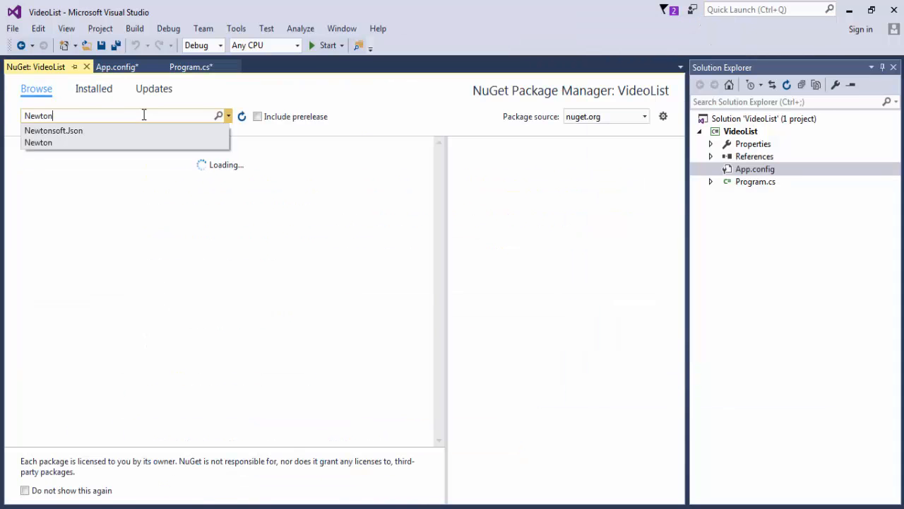
click(56, 129)
click(170, 170)
click(635, 190)
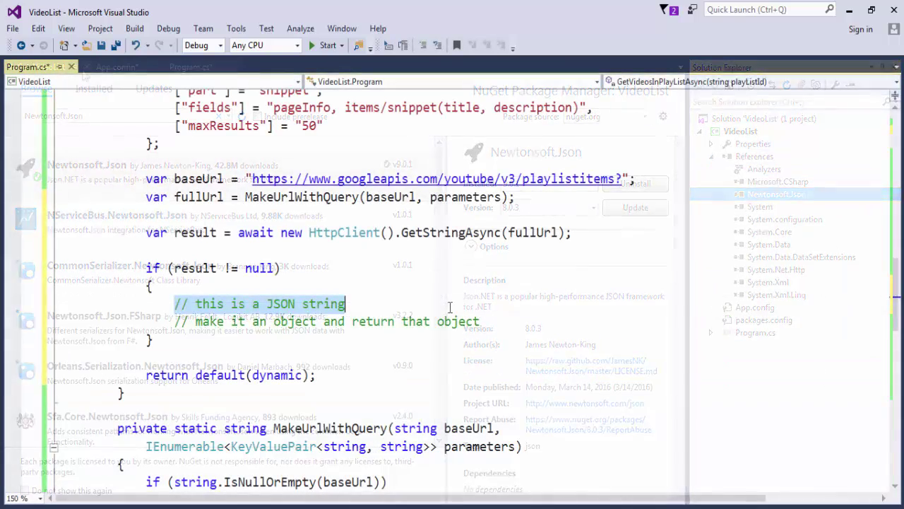
Replace the comments with return JsonConvert.DeserializeObject(result); importing Newtonsoft.Json, and save
key(shift+Down)
key(shift+End)
text(r)
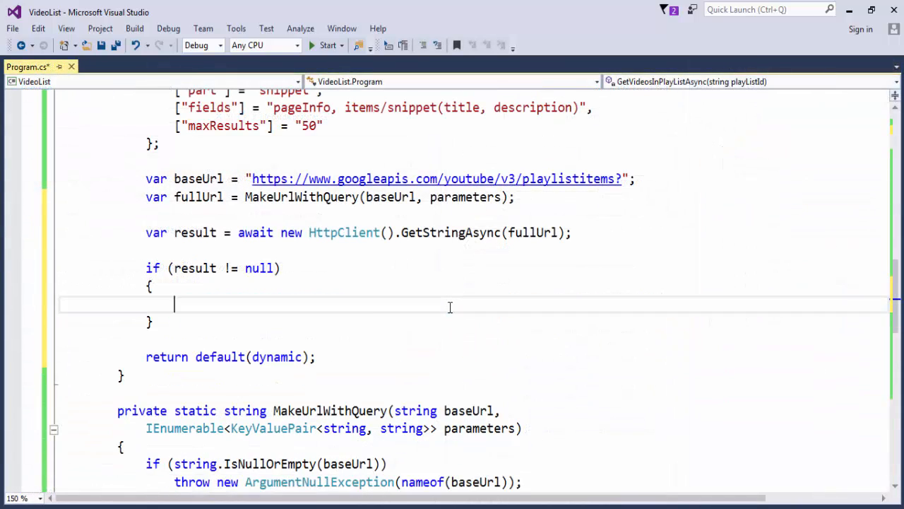
text(eturn JsonConvert)
key(ctrl+period)
key(Escape)
text(.)
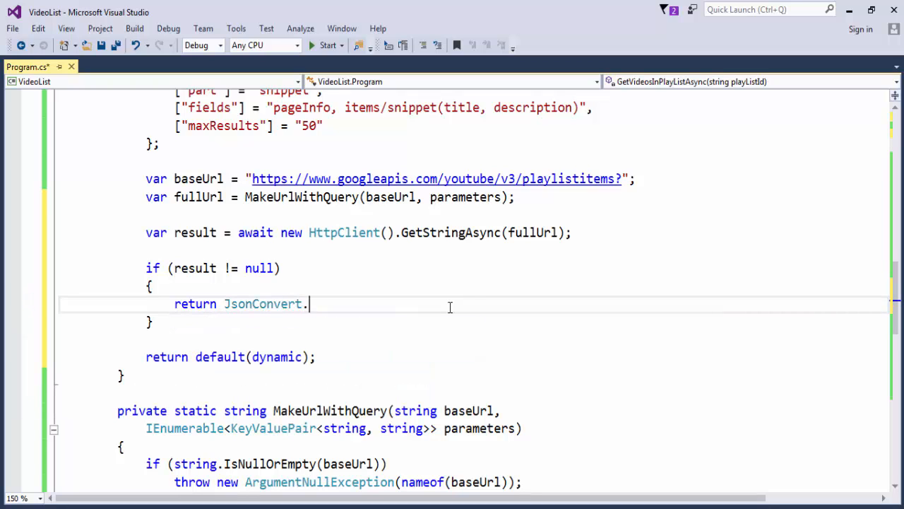
text(DeserializeO)
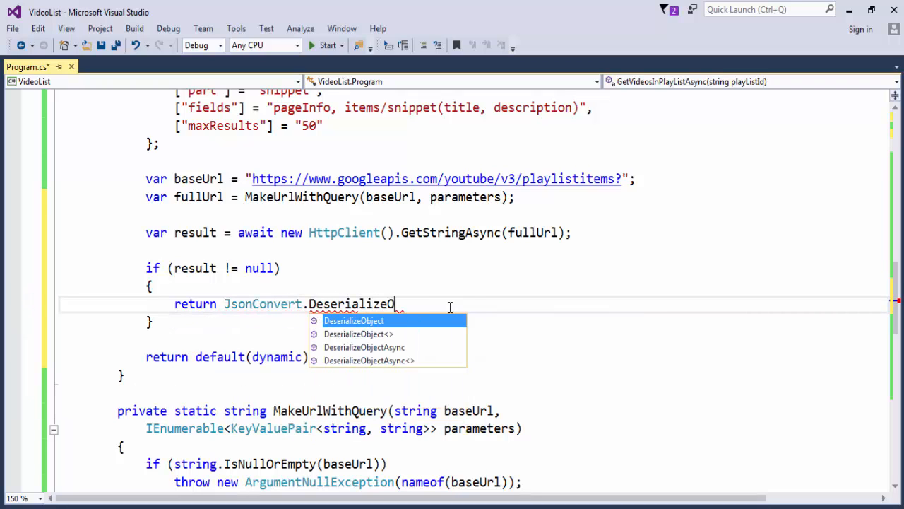
text(bject(result);)
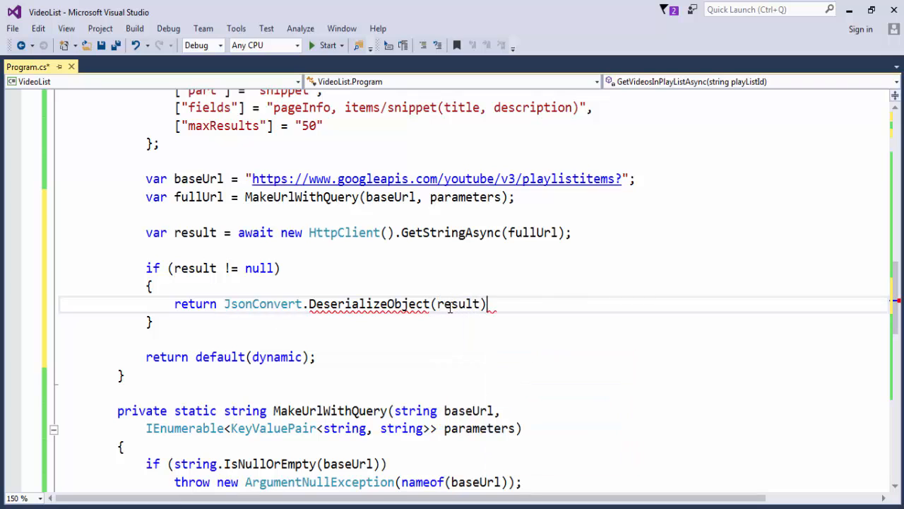
key(ctrl+s)
click(371, 323)
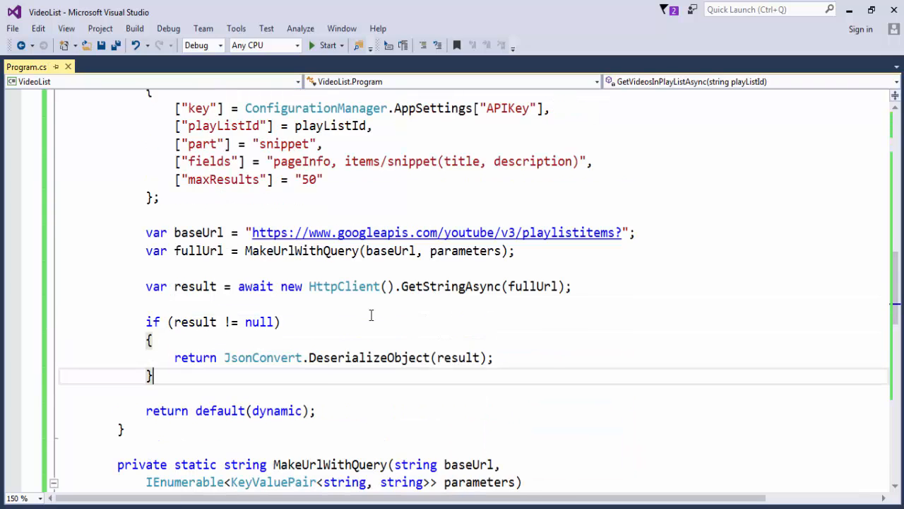
scroll(370, 324, up, 3)
scroll(370, 314, up, 3)
click(349, 305)
scroll(349, 305, up, 3)
scroll(349, 305, up, 3)
scroll(349, 305, up, 3)
scroll(349, 306, up, 2)
scroll(349, 305, up, 3)
scroll(349, 305, up, 3)
scroll(349, 305, up, 3)
Remove unused using directives and sort the rest via Organize Usings, then look at result in Main
click(318, 188)
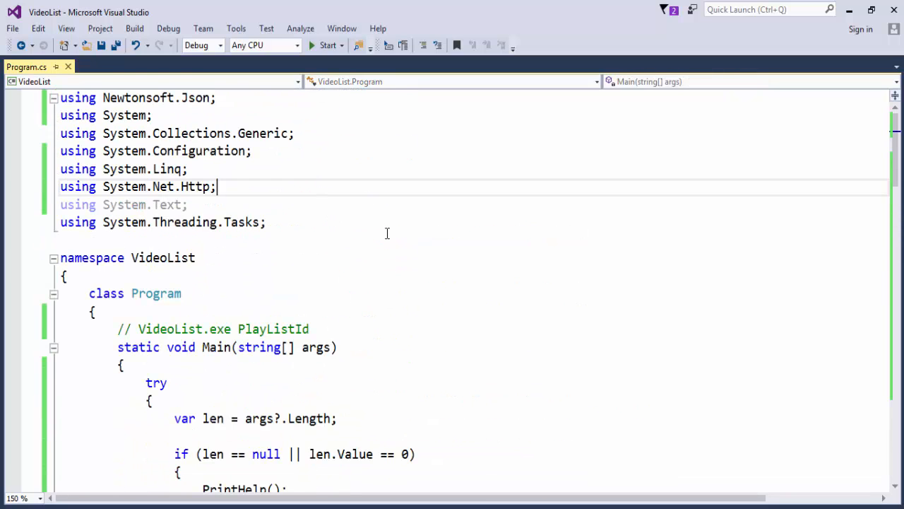
right_click(388, 233)
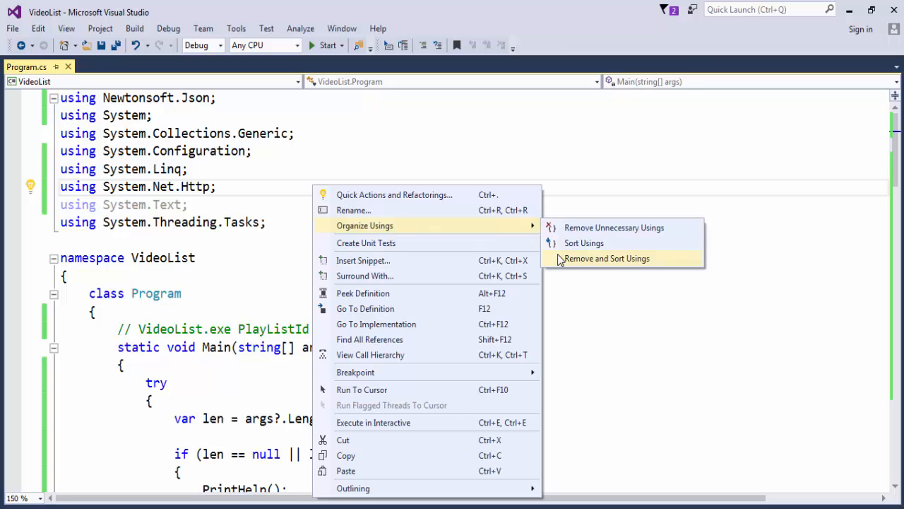
click(615, 257)
scroll(465, 273, down, 6)
scroll(424, 283, down, 5)
scroll(403, 283, down, 5)
scroll(395, 284, down, 3)
scroll(384, 284, up, 1)
double_click(223, 257)
Navigate from Main's PrintResult call to the PrintResult method and delete its placeholder throw line
click(338, 289)
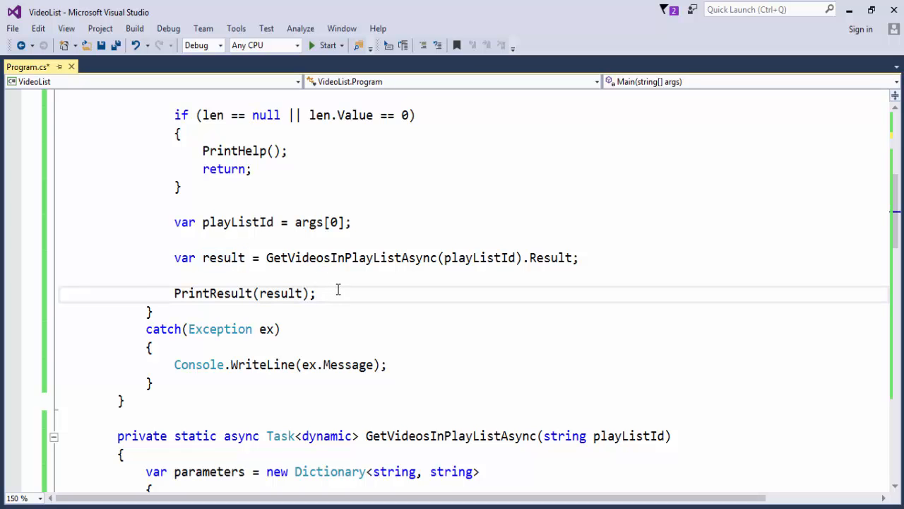
double_click(240, 293)
scroll(325, 279, down, 2)
scroll(325, 279, down, 3)
scroll(327, 276, down, 5)
scroll(327, 276, down, 5)
scroll(326, 276, down, 5)
scroll(326, 276, down, 4)
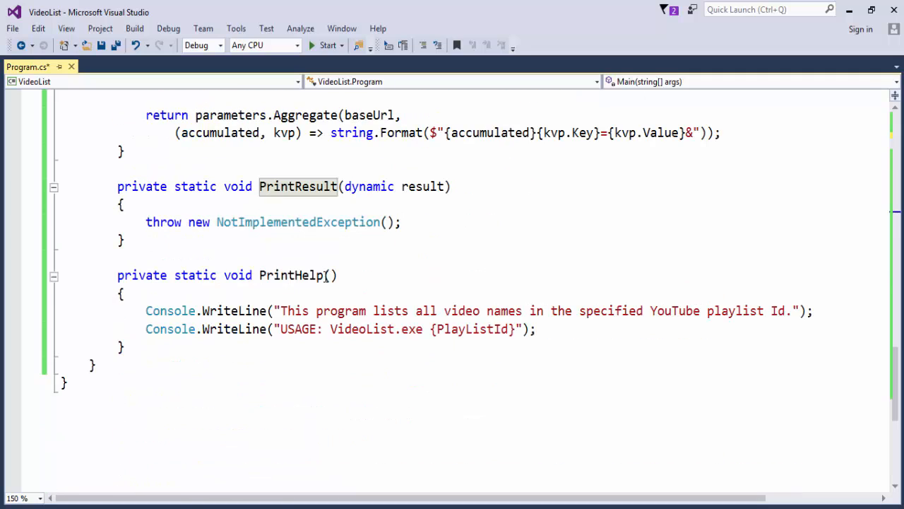
click(348, 205)
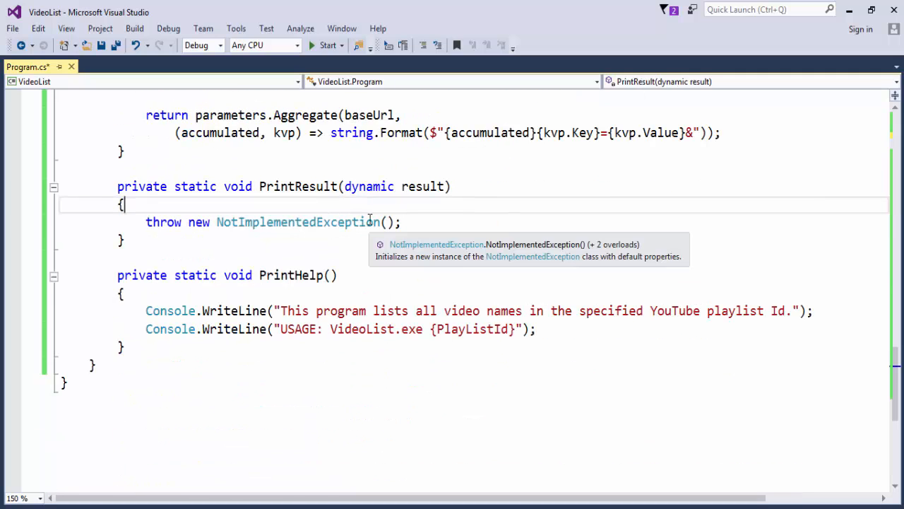
double_click(370, 219)
triple_click(369, 219)
key(Delete)
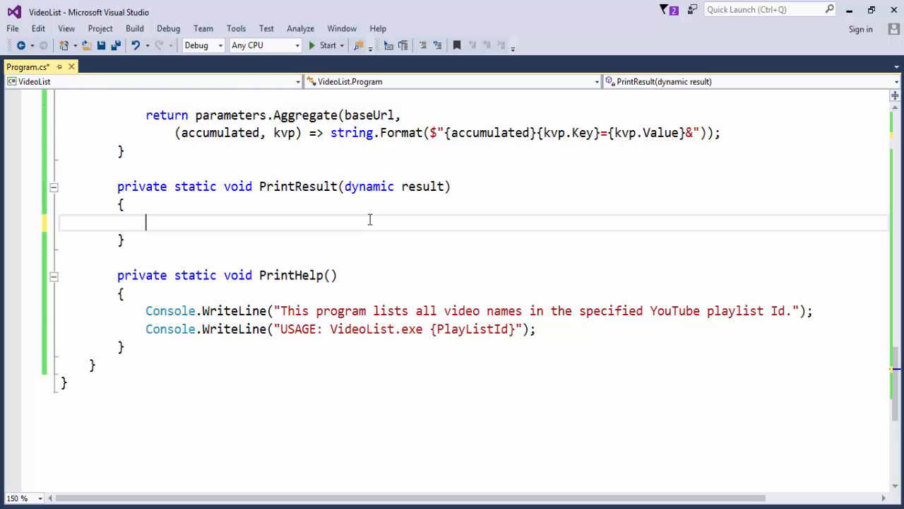
text(Console.WriteLine("Total items in playlist:)
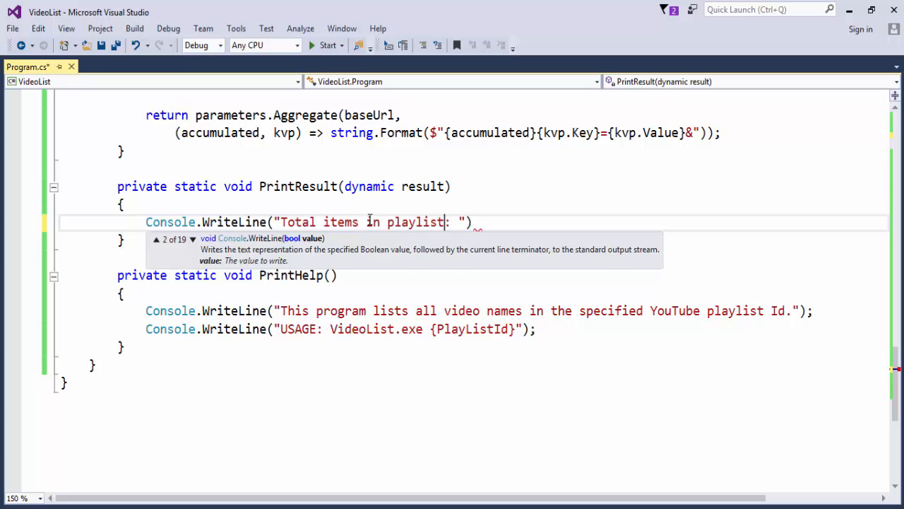
Write Console.WriteLine($"Total items in playlist: {result.pageInfo.totalResults, 2}");
key(Escape)
key(Home)
text($)
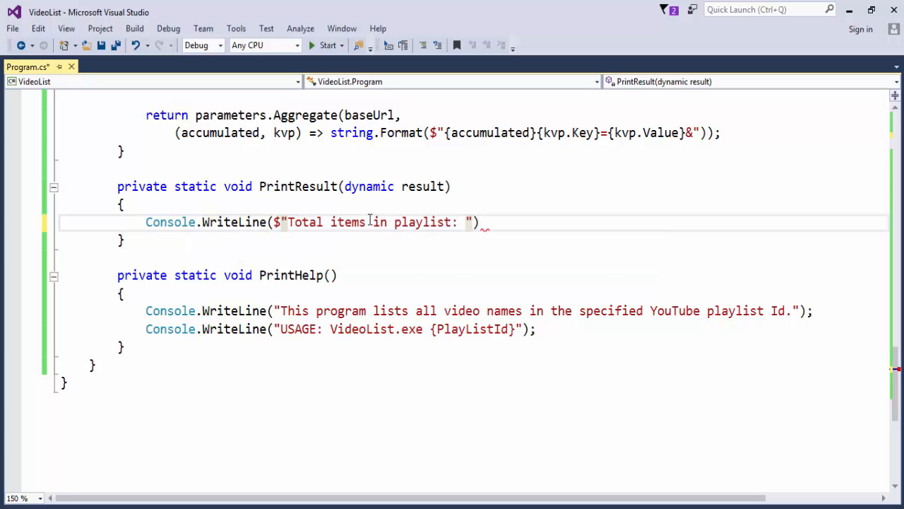
key(End)
text(;)
key(Left)
key(Left)
key(Left)
text({result.items/)
key(BackSpace)
key(BackSpace)
key(BackSpace)
key(BackSpace)
key(BackSpace)
key(BackSpace)
text(pageInfo.total)
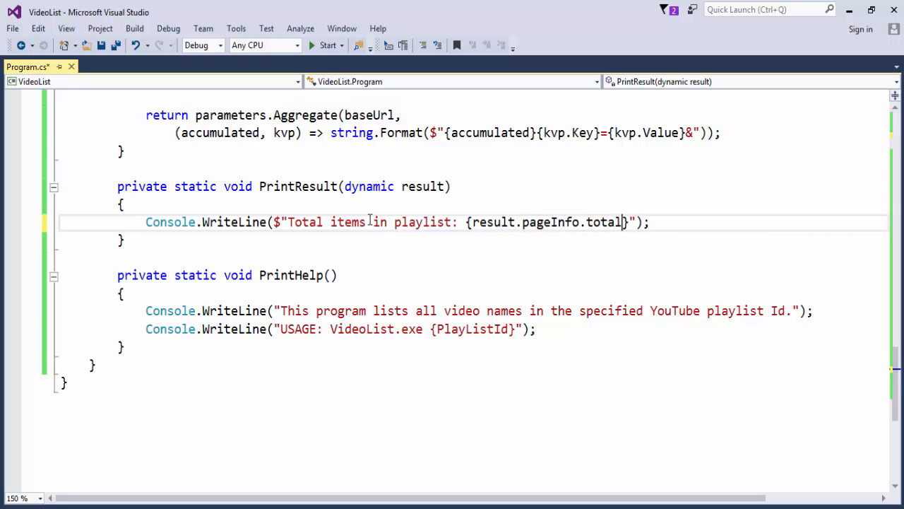
text(REm)
key(BackSpace)
key(BackSpace)
text(esults)
text(.)
key(BackSpace)
key(BackSpace)
text(, 2})
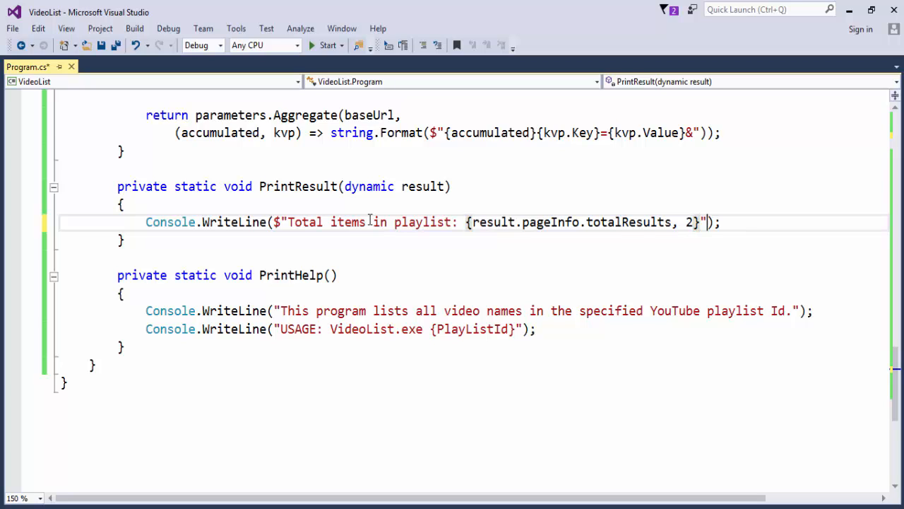
key(Right)
key(Right)
key(End)
key(Return)
text(Console.WriteLine()
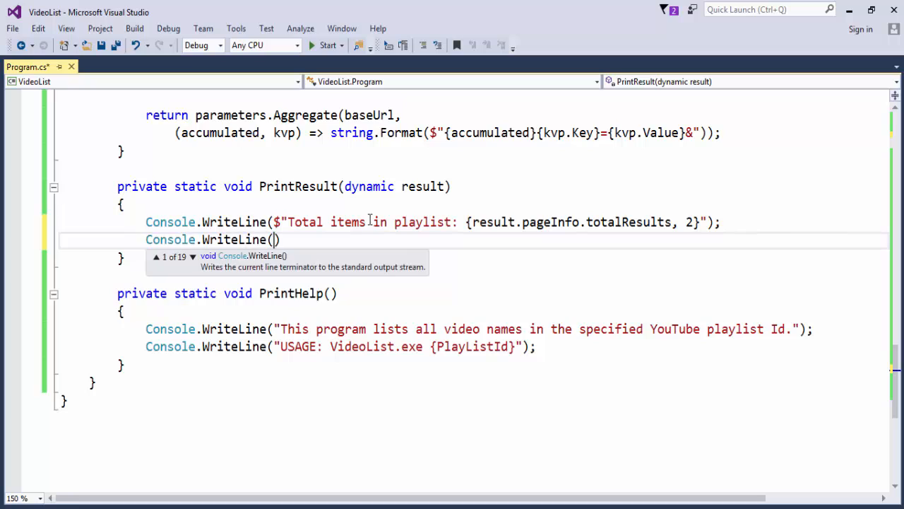
text($")
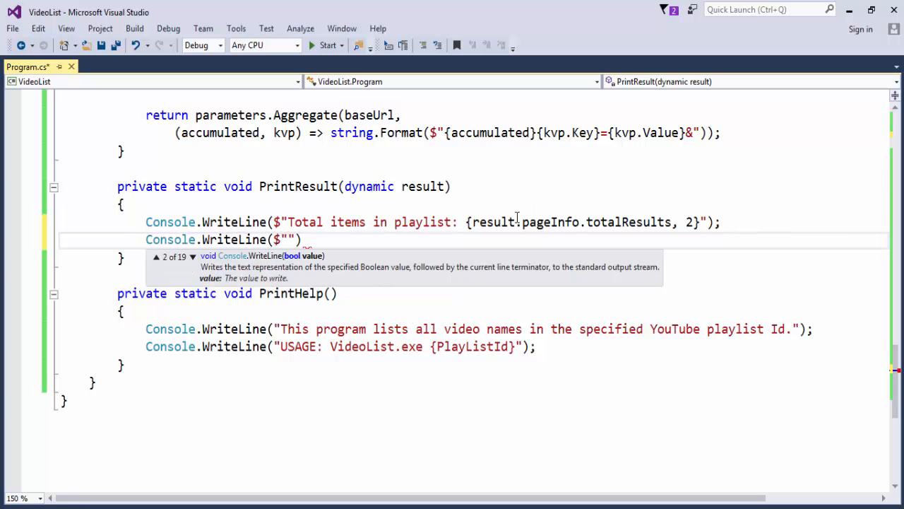
Check the totalResults name and start a second WriteLine with an empty string
double_click(623, 222)
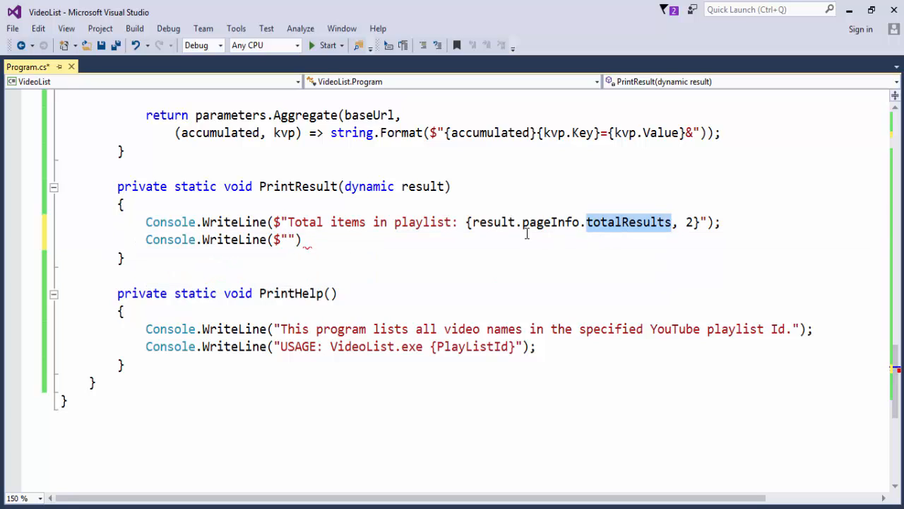
click(289, 239)
key(End)
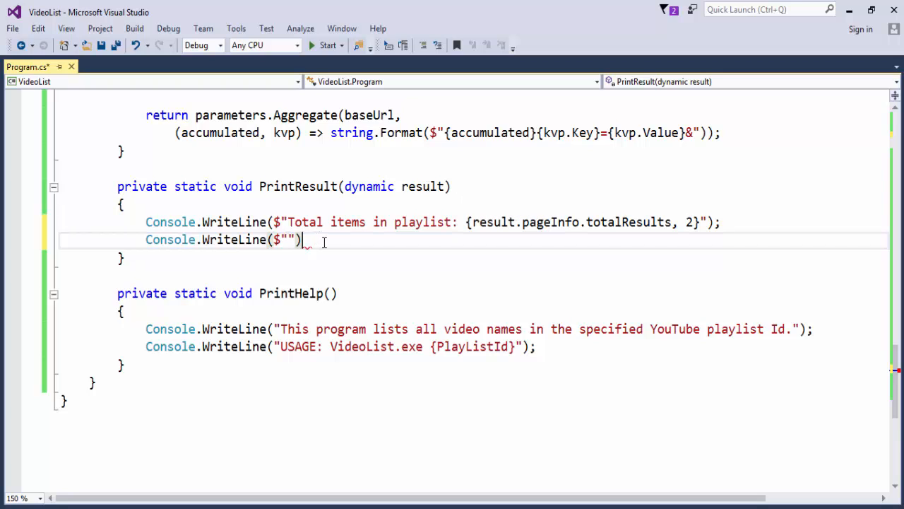
text(;)
Add var count = result.items.Count; as the first line of PrintResult
key(Up)
key(Up)
key(Return)
text(var )
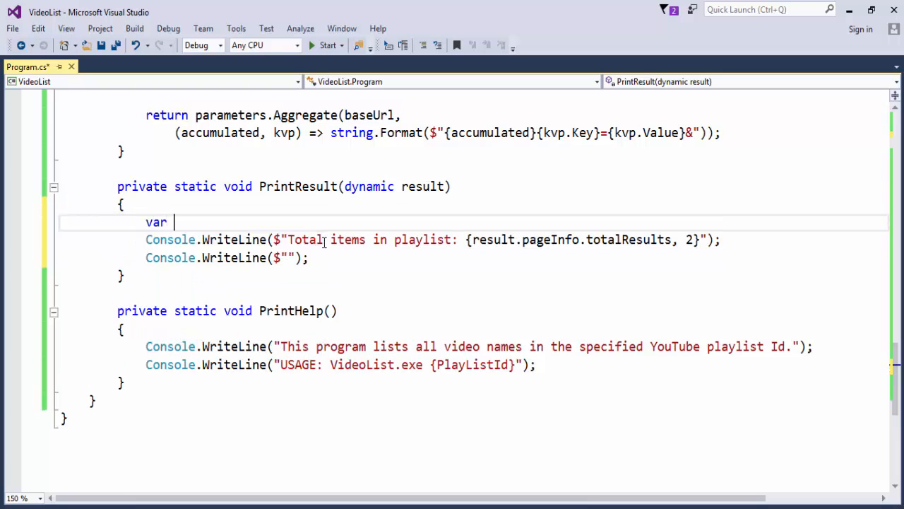
text(count = result.)
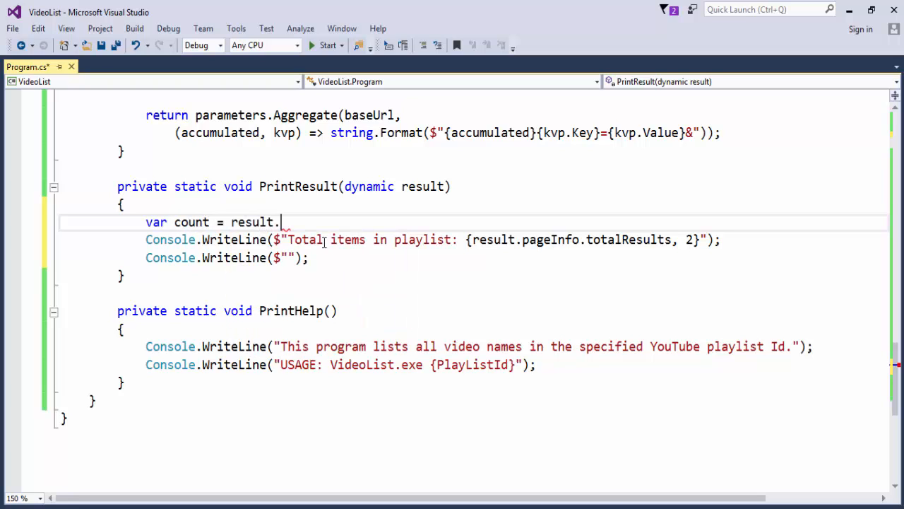
text(items.)
text(Count;)
key(Down)
key(Down)
key(Left)
key(Left)
key(Left)
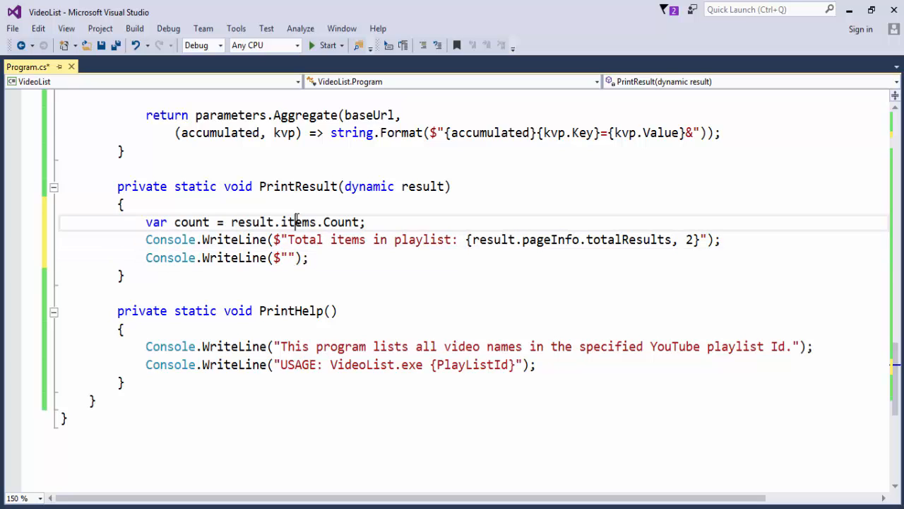
double_click(297, 222)
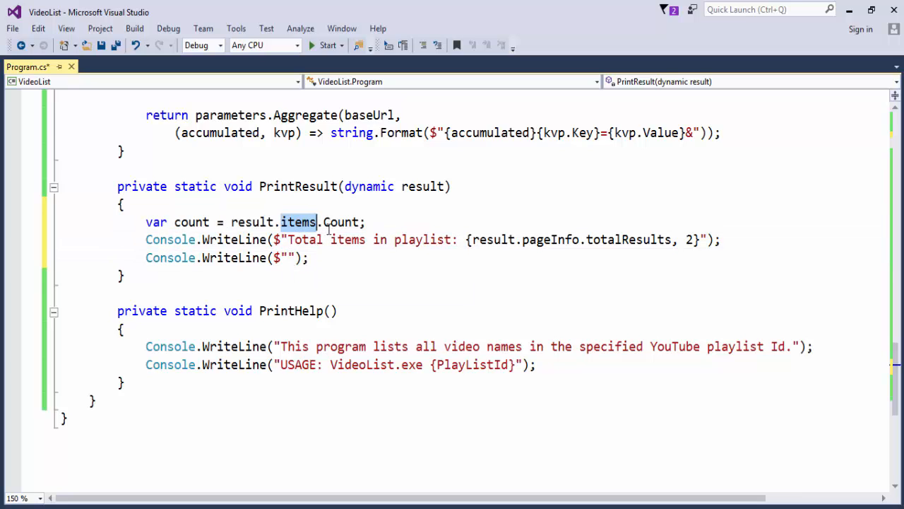
double_click(341, 221)
Fill the second WriteLine with "Public items in playlist: {count, 2}" and add a dashed separator WriteLine
click(290, 257)
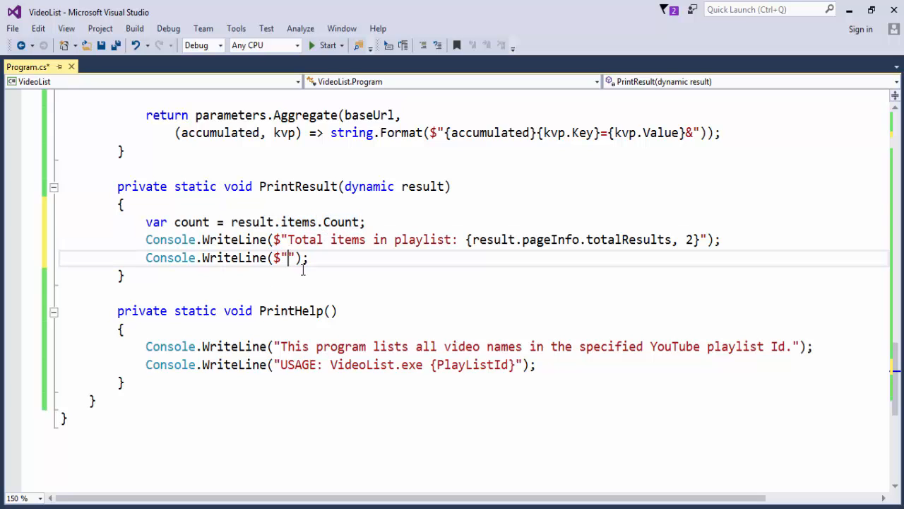
text(Total public)
key(ctrl+shift+Left)
key(ctrl+shift+Left)
text(Plb)
key(BackSpace)
key(BackSpace)
text(ublic items in playlist: {)
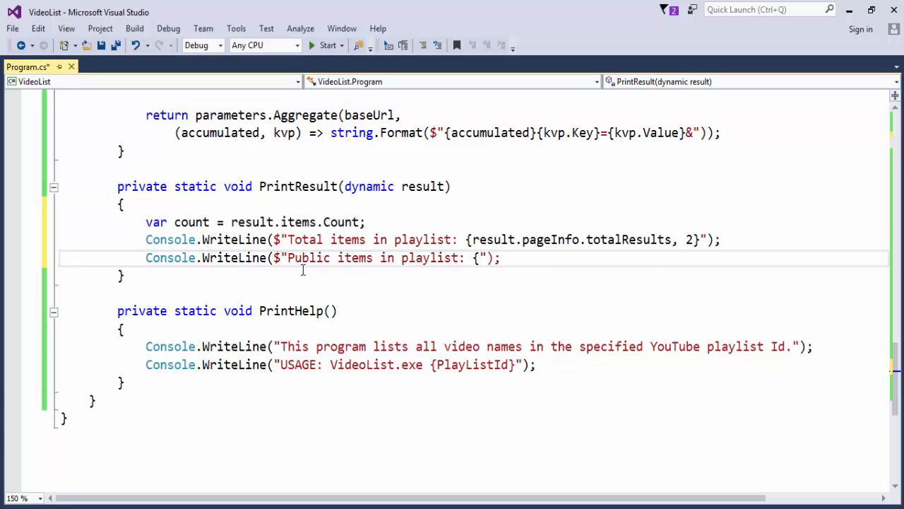
text(count, )
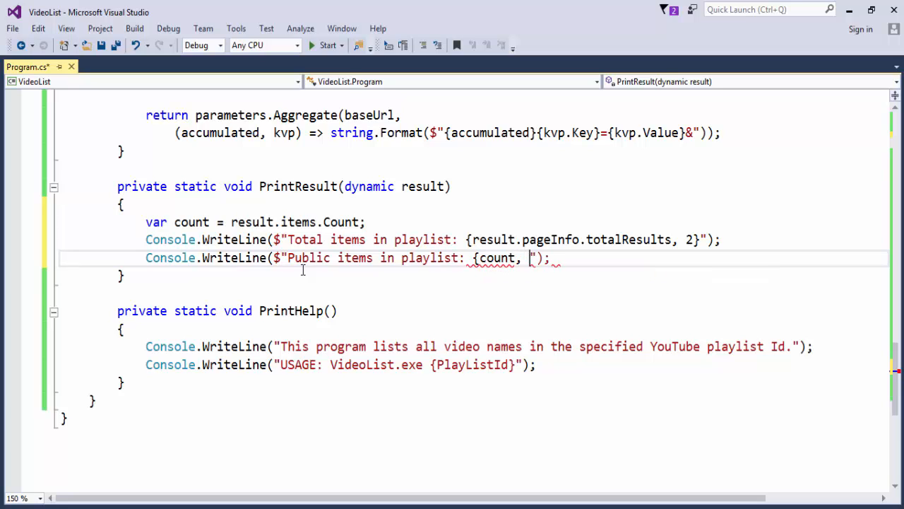
text(2})
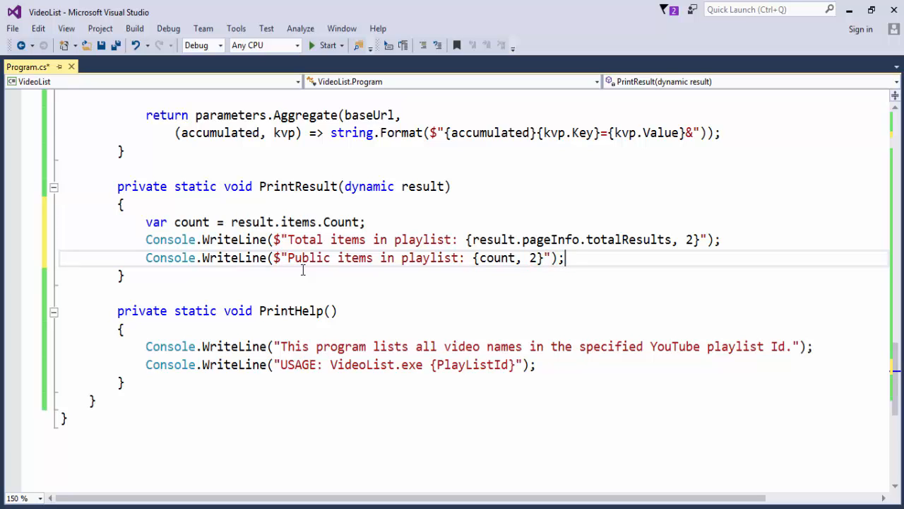
key(Return)
text(Co)
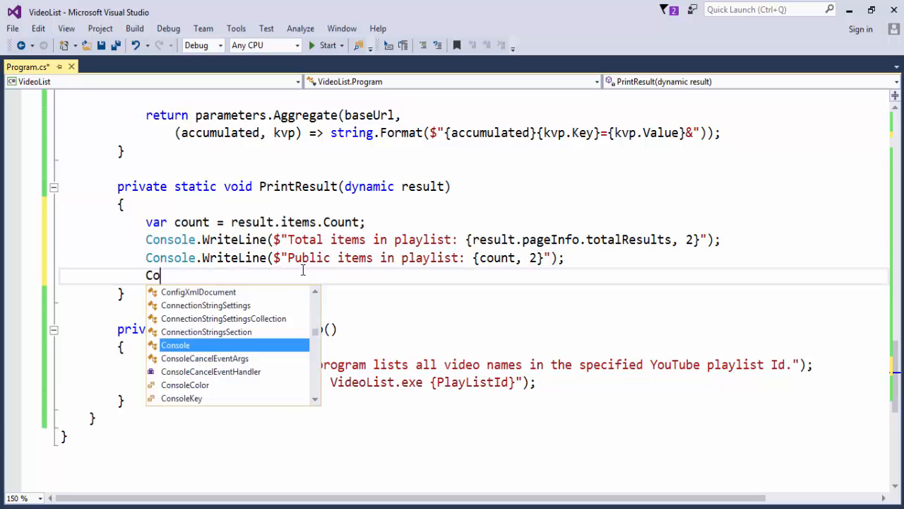
text(nsole.WriteL)
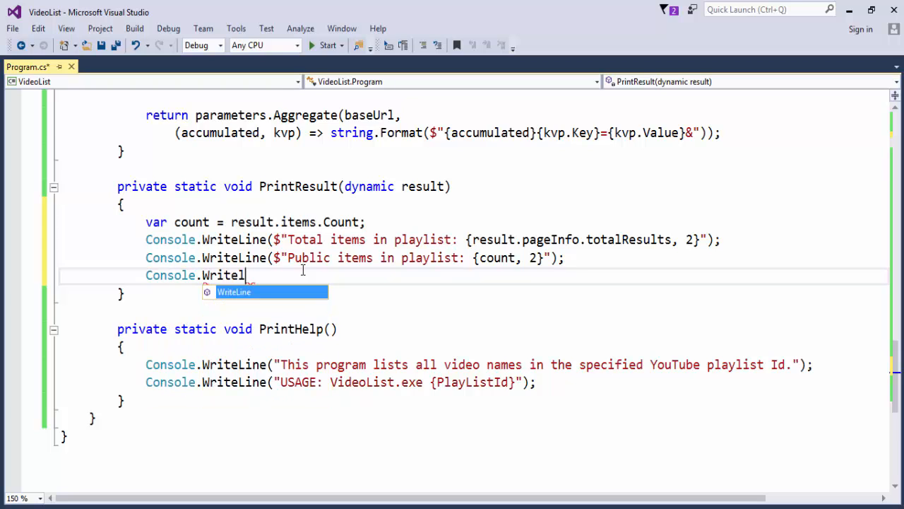
text(ine("-----------------------------------------------------");)
Add the condition if (count > 0) below the separator, fixing mistyped keyword and comparison
key(Return)
key(Return)
text(for)
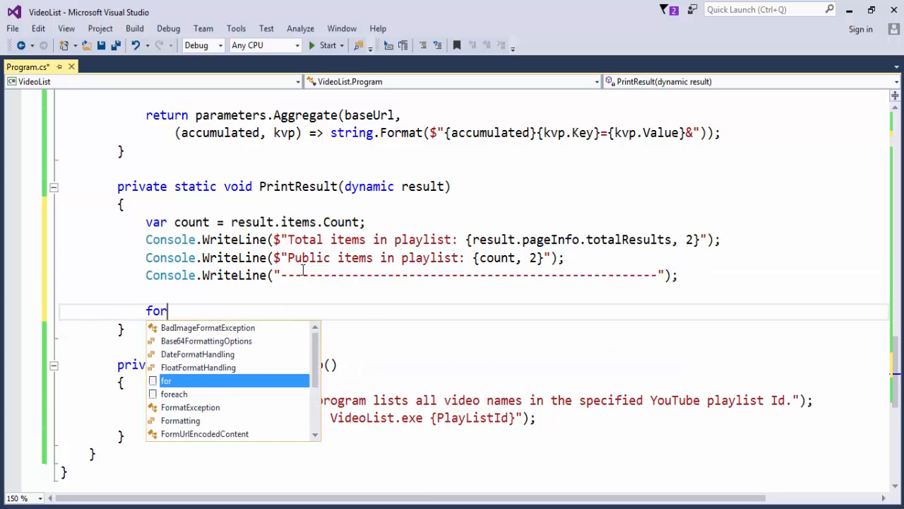
key(BackSpace)
key(BackSpace)
key(BackSpace)
text(if (count ?)
key(BackSpace)
key(BackSpace)
text(> 0)
key(End)
key(Return)
text(foreach()
text(var cide)
Write foreach (var item in result.items) and start its body printing item.snippet.title
key(BackSpace)
key(BackSpace)
key(BackSpace)
text(vid)
key(BackSpace)
key(BackSpace)
key(BackSpace)
text(item in )
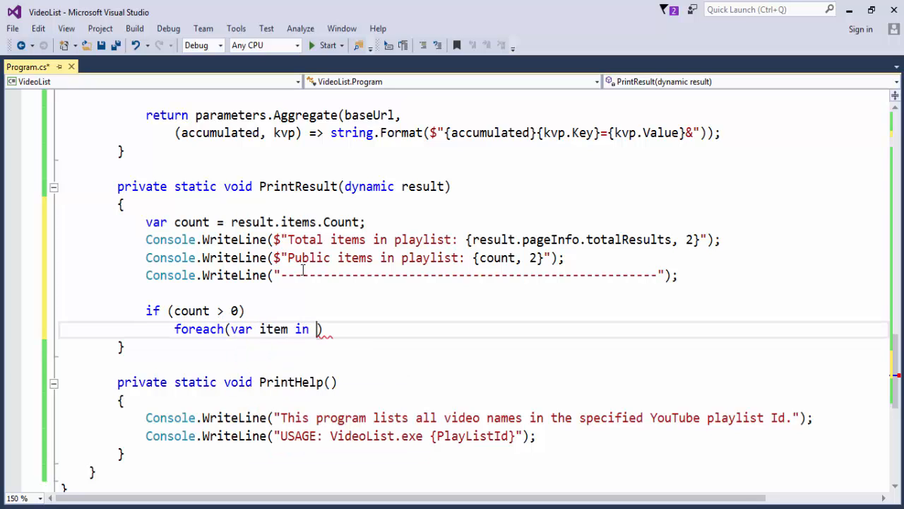
text(result.items)
key(End)
key(Return)
text(Console.Writ)
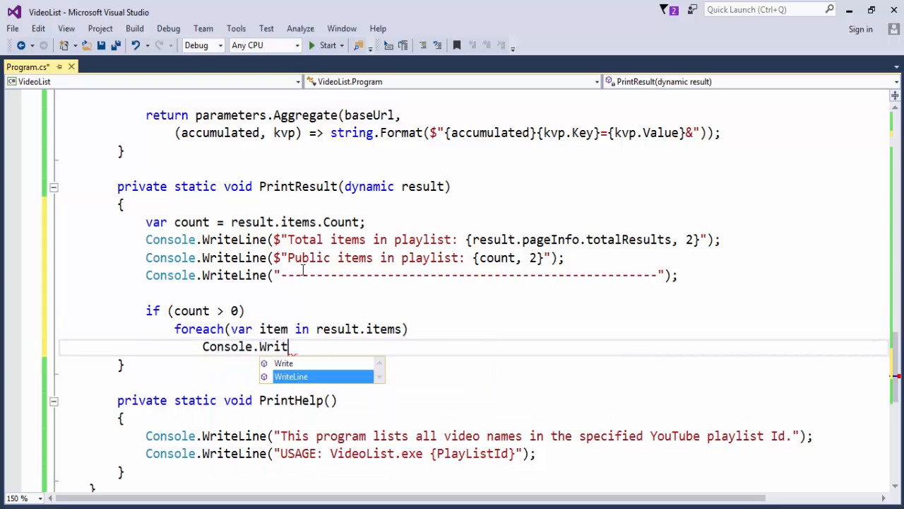
text(eLine()
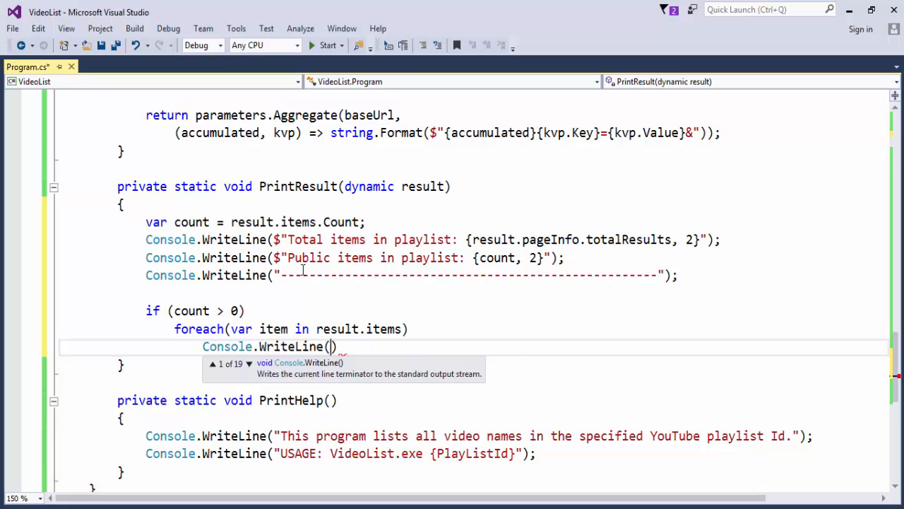
text($"{item.snippet.title)
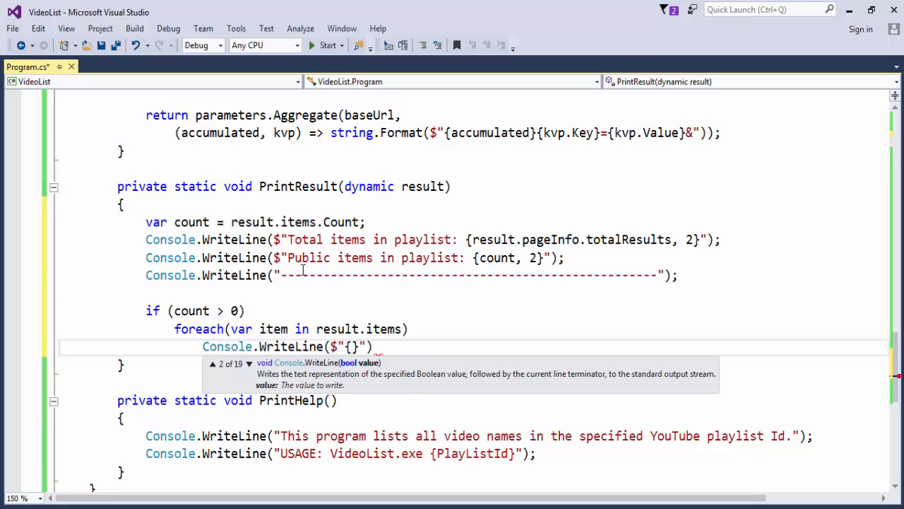
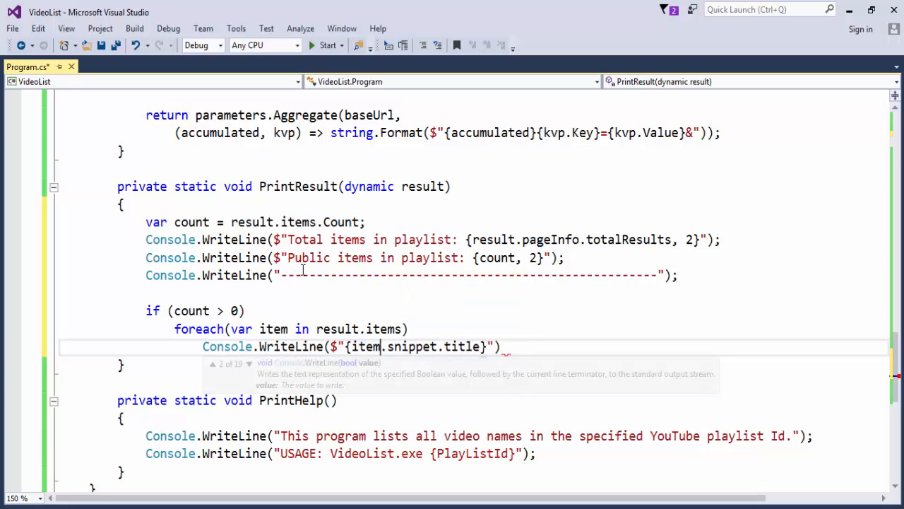
Declare a counter 'var i = 0;' on a new line above the if statement in PrintResult
key(Right)
text({})
key(Escape)
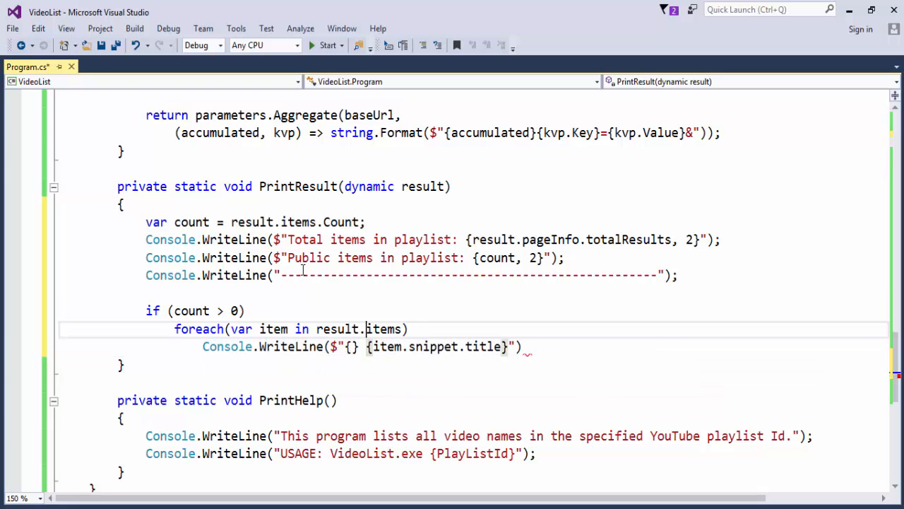
key(Up)
key(Up)
key(Up)
key(Return)
text(var it =)
key(BackSpace)
key(BackSpace)
key(BackSpace)
text(= 0')
key(BackSpace)
text(;)
key(Return)
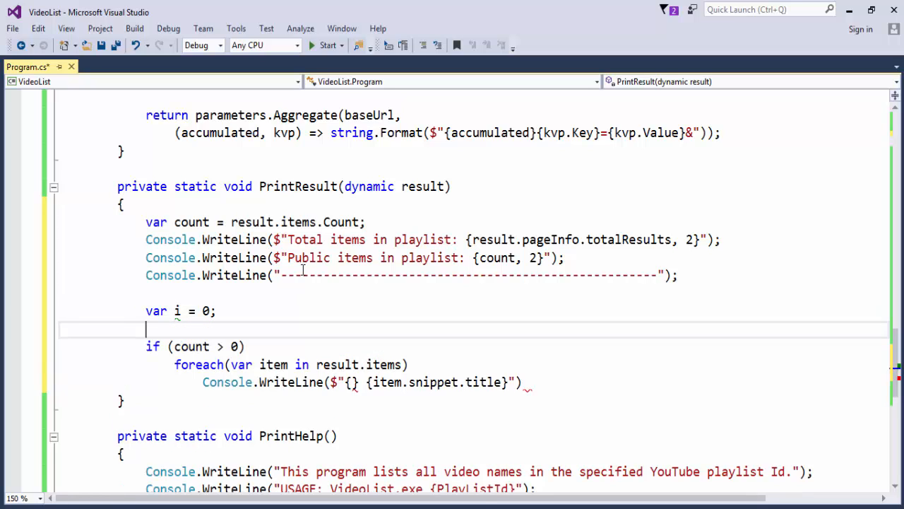
key(Down)
key(Down)
key(Down)
key(Up)
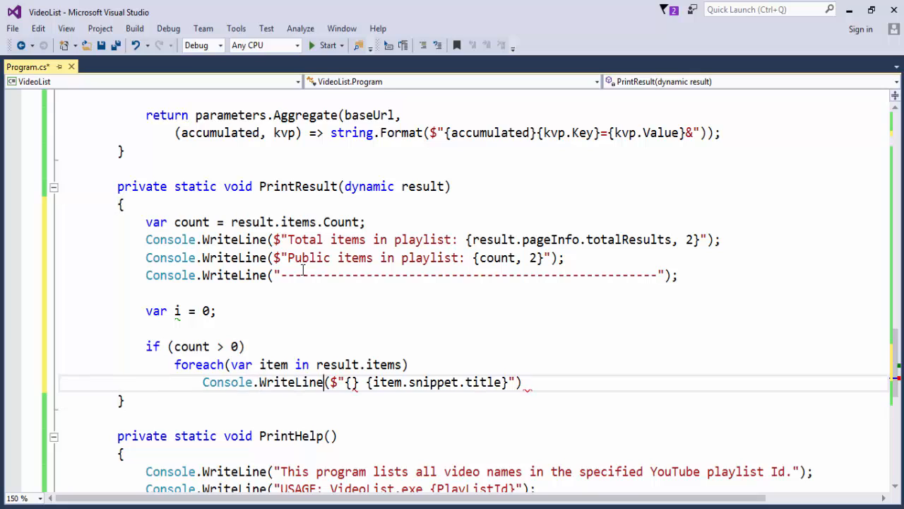
Change the WriteLine to string.Format($"{++i,3}) {item.snippet.title}") and save Program.cs
key(ctrl+Right)
key(ctrl+Right)
key(Left)
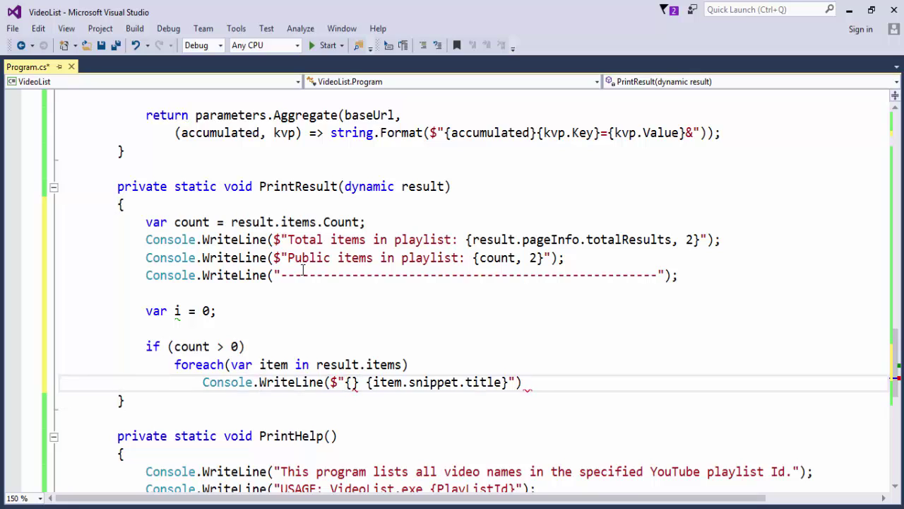
text(++i, )
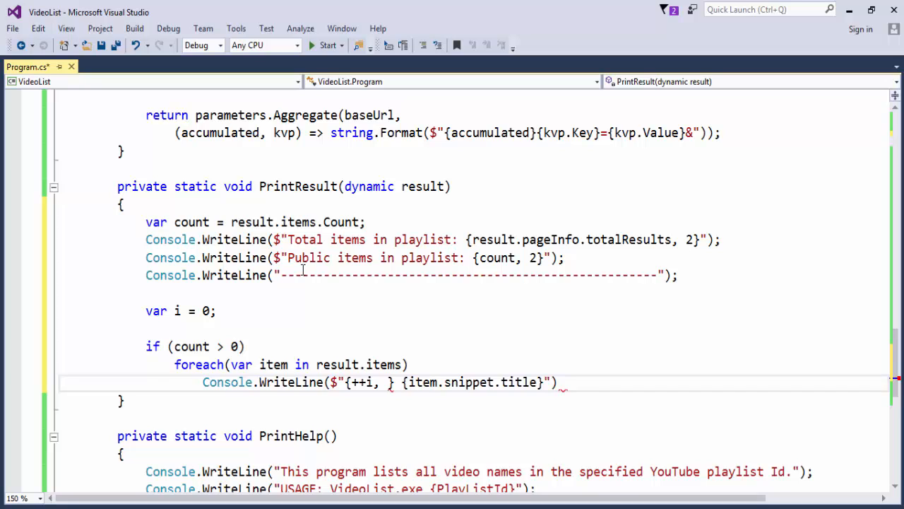
text(3)
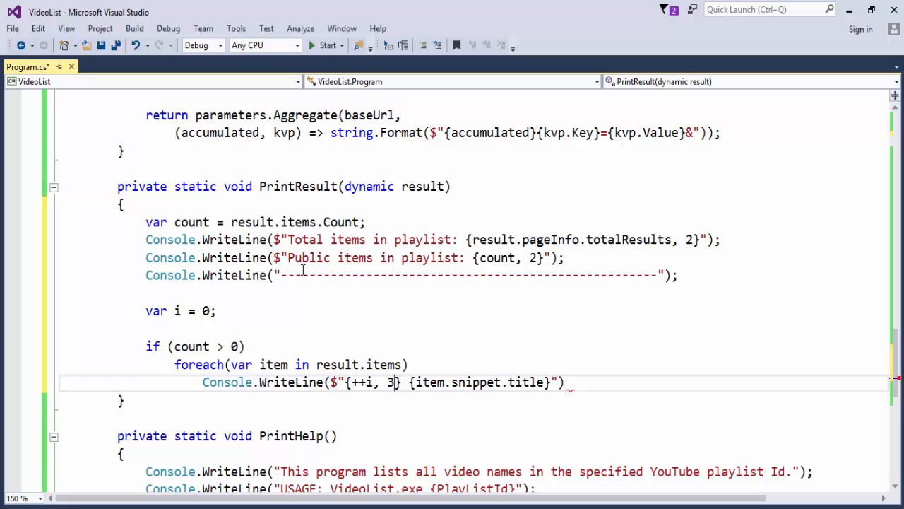
key(Right)
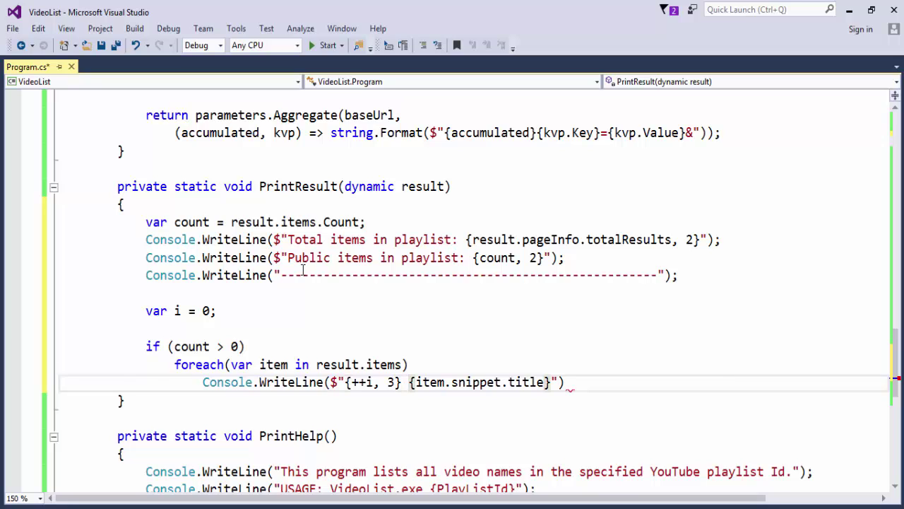
text())
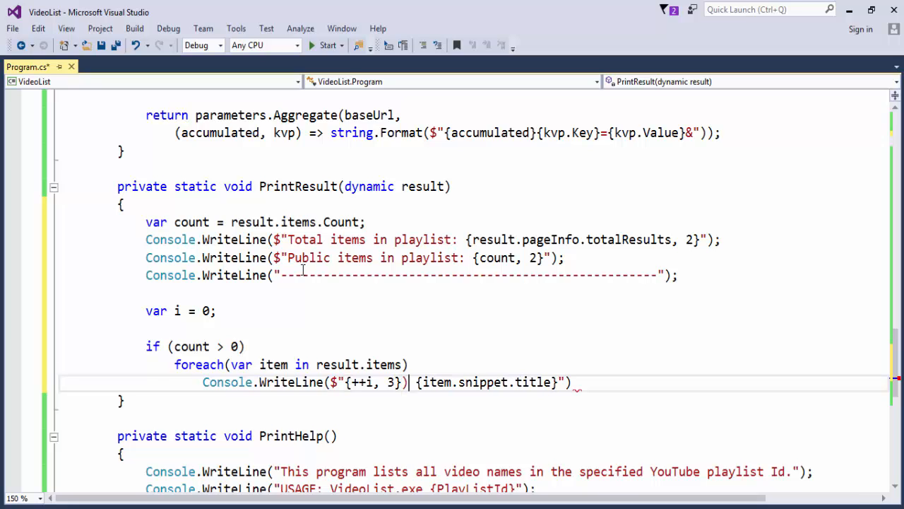
key(End)
text(;)
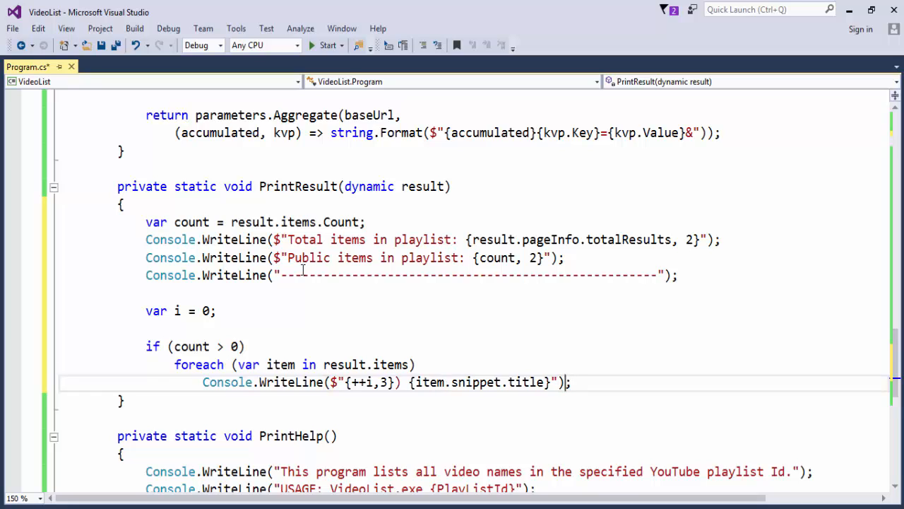
key(ctrl+Left)
key(ctrl+Left)
key(ctrl+Left)
key(ctrl+Left)
key(ctrl+Left)
key(Left)
key(Left)
key(Left)
text(string.Format()
key(Right)
key(Right)
key(Right)
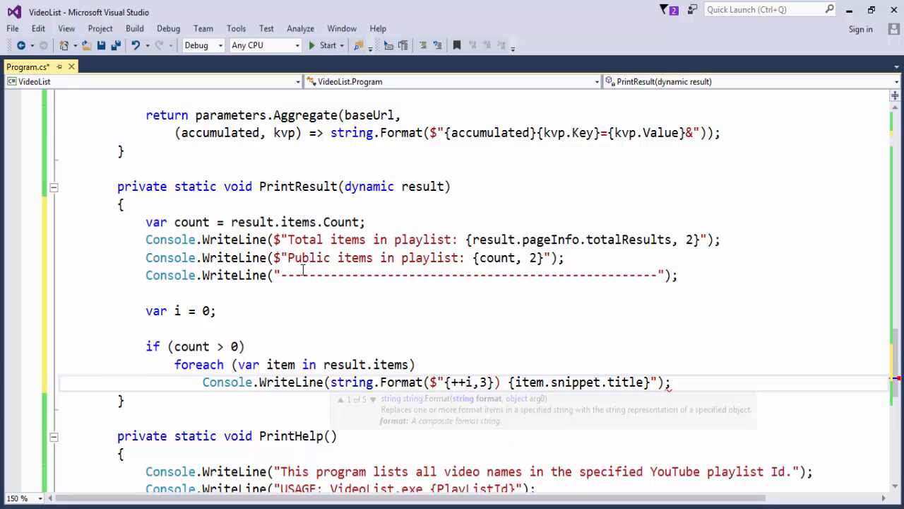
key(End)
text())
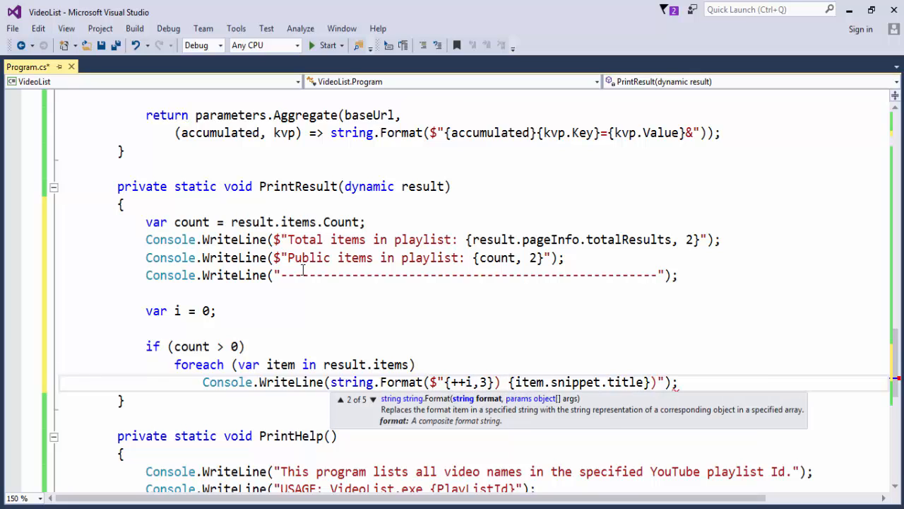
key(Left)
key(Left)
key(BackSpace)
key(Right)
text())
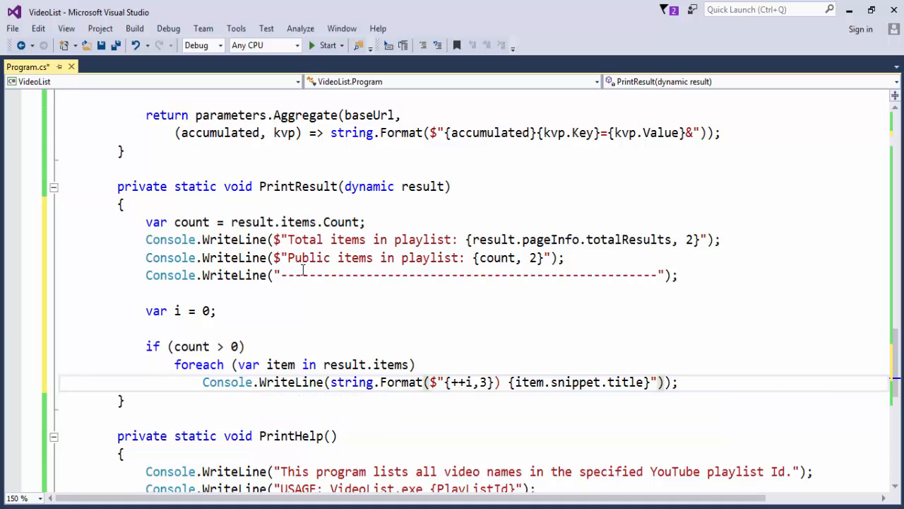
key(ctrl+s)
key(Down)
key(Down)
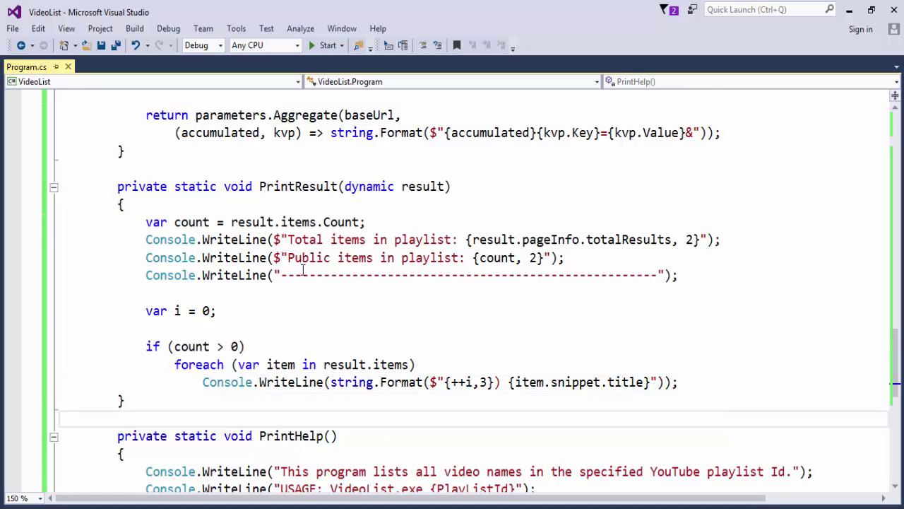
Add Console.ReadKey(); after the catch block in Main and save the file
click(333, 309)
scroll(336, 304, up, 3)
scroll(338, 304, up, 2)
scroll(337, 304, up, 3)
scroll(337, 304, up, 3)
scroll(321, 294, up, 3)
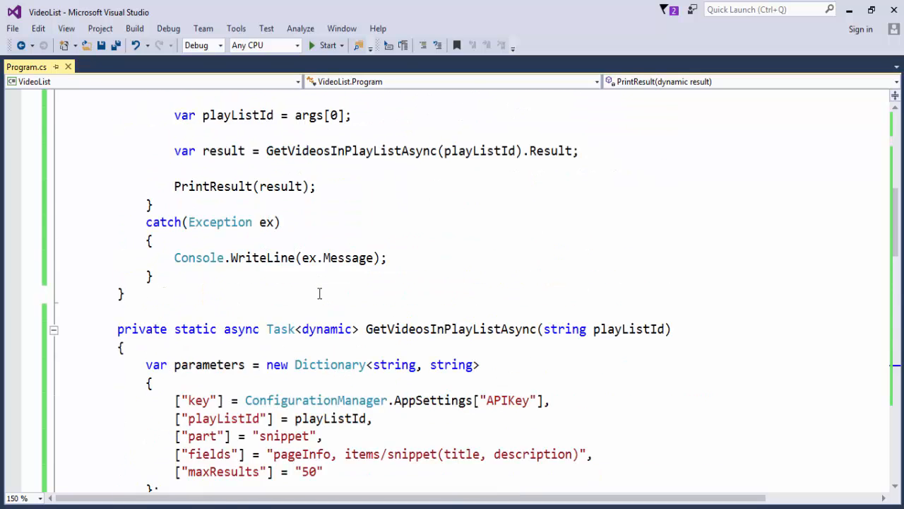
scroll(321, 293, up, 3)
click(372, 364)
double_click(373, 365)
click(248, 400)
scroll(350, 313, down, 2)
click(302, 382)
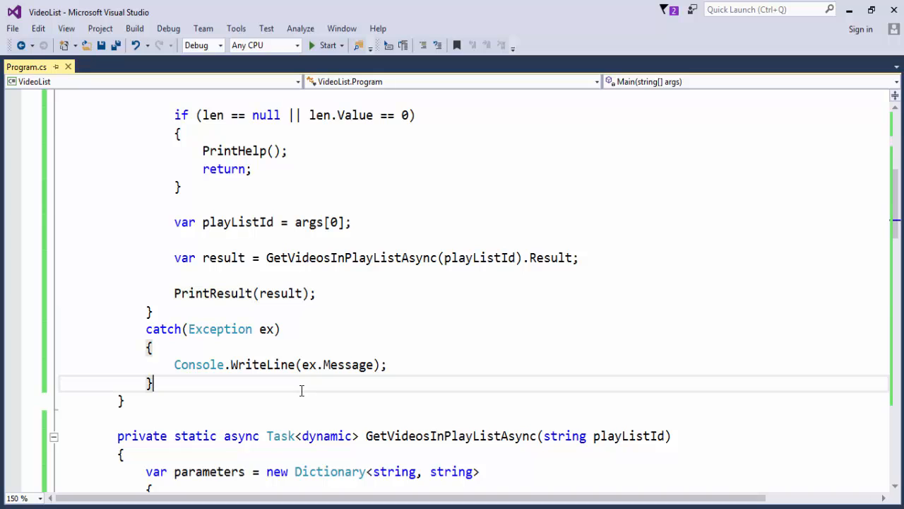
key(Return)
key(Return)
text(Console.ReadK)
key(Tab)
text(();)
key(ctrl+s)
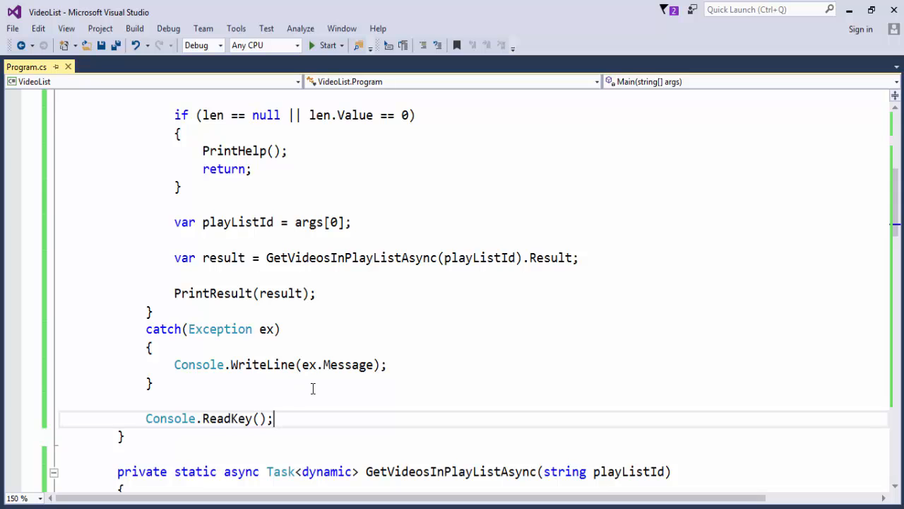
scroll(312, 388, up, 6)
scroll(313, 388, up, 3)
scroll(313, 388, down, 6)
scroll(312, 388, down, 3)
scroll(313, 387, down, 5)
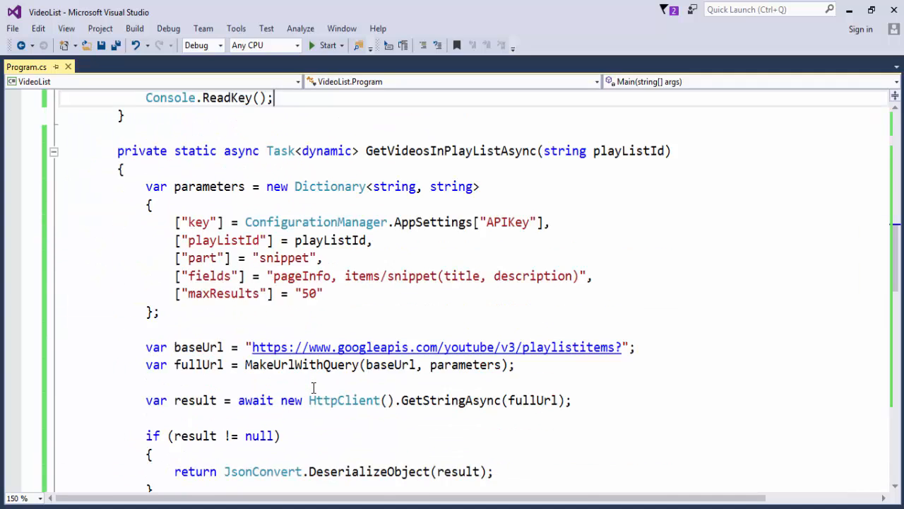
scroll(313, 388, down, 5)
scroll(313, 387, down, 5)
scroll(313, 387, down, 5)
scroll(310, 388, down, 4)
scroll(311, 388, up, 4)
scroll(345, 226, up, 5)
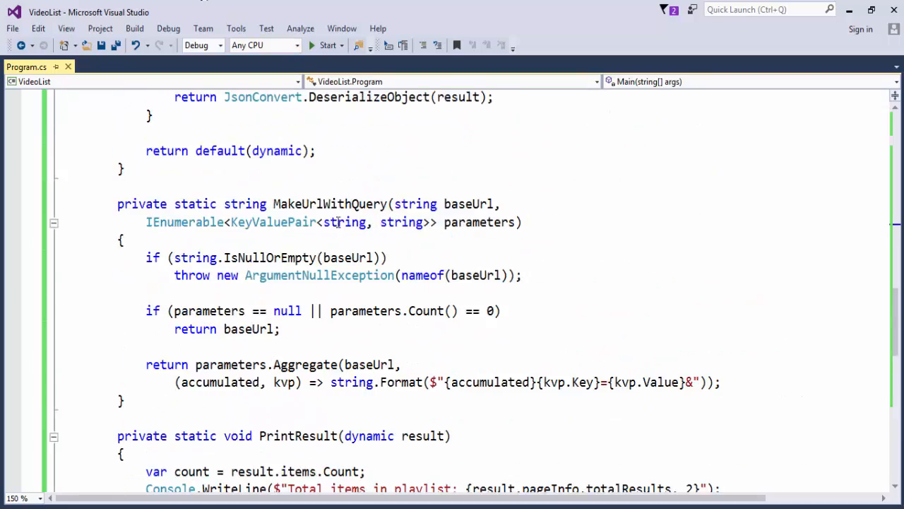
scroll(344, 226, up, 5)
scroll(345, 226, up, 4)
Start VideoList in the debugger from the toolbar
click(344, 257)
click(323, 45)
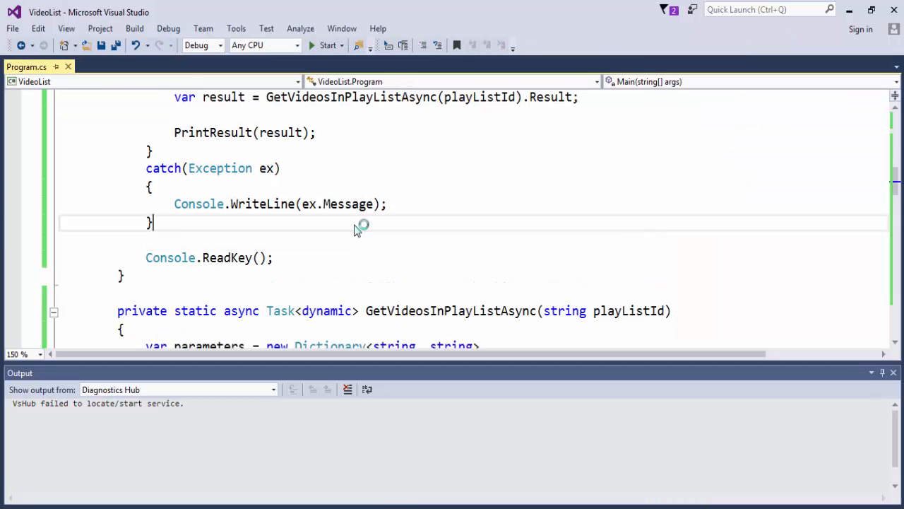
scroll(334, 239, up, 2)
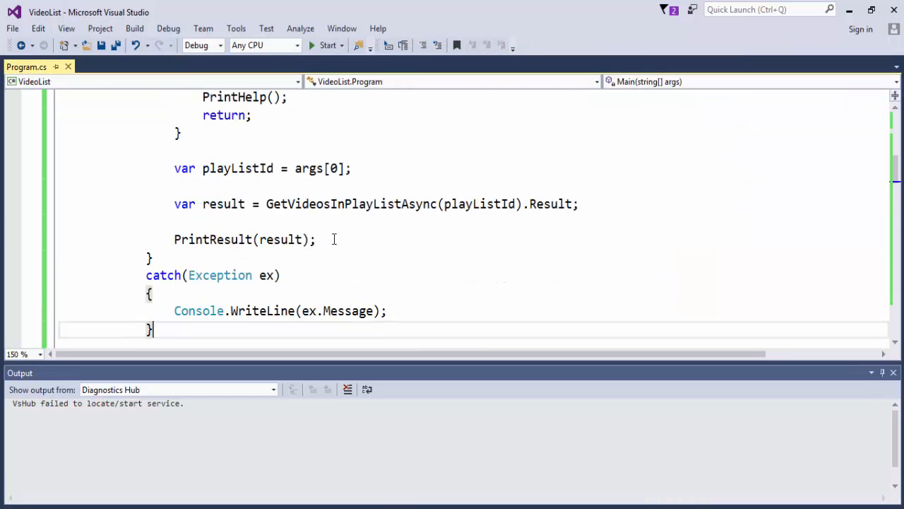
scroll(334, 239, down, 1)
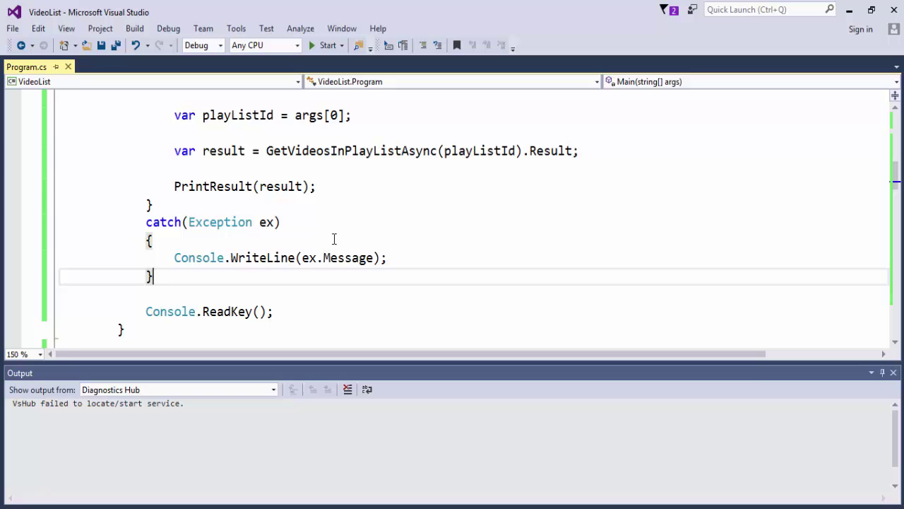
Run VideoList without debugging (Ctrl+F5) to see the usage help, then dismiss the console
click(893, 373)
click(439, 316)
scroll(439, 317, down, 5)
scroll(439, 316, down, 5)
scroll(440, 317, down, 3)
key(ctrl+F5)
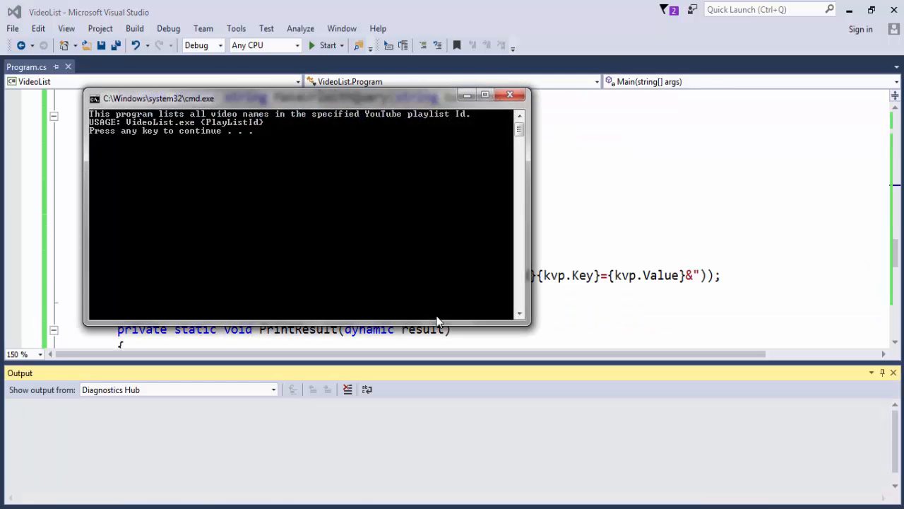
key(Return)
Return to the Main code and close the Output panel
click(449, 269)
scroll(449, 270, up, 3)
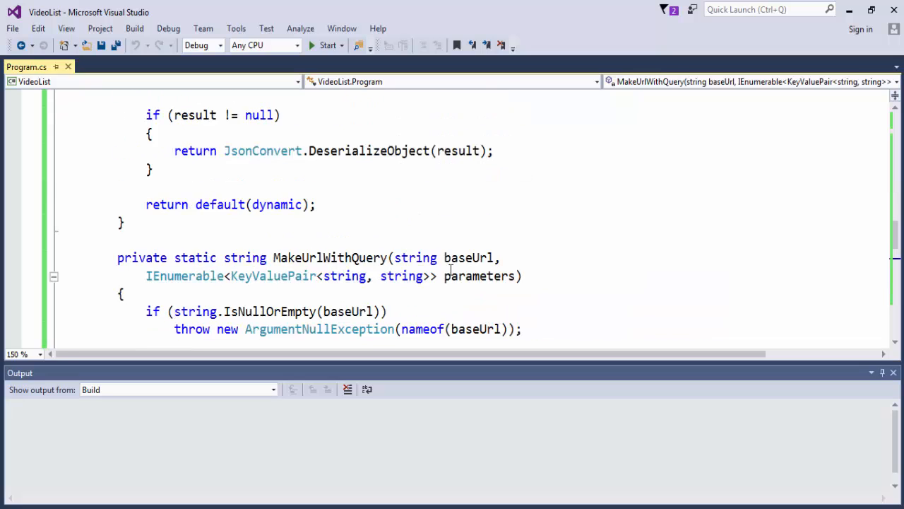
scroll(449, 269, up, 3)
scroll(469, 264, up, 2)
scroll(424, 268, up, 2)
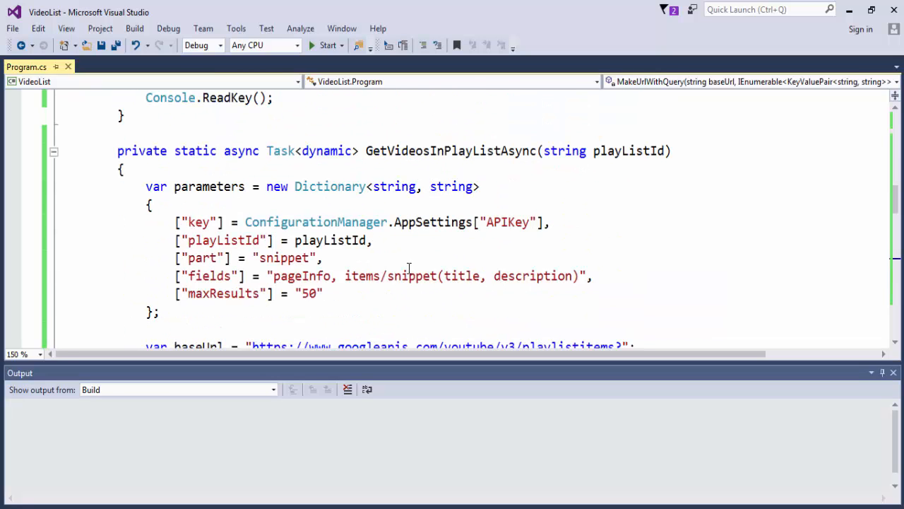
scroll(408, 267, up, 3)
scroll(382, 265, up, 2)
scroll(368, 263, up, 3)
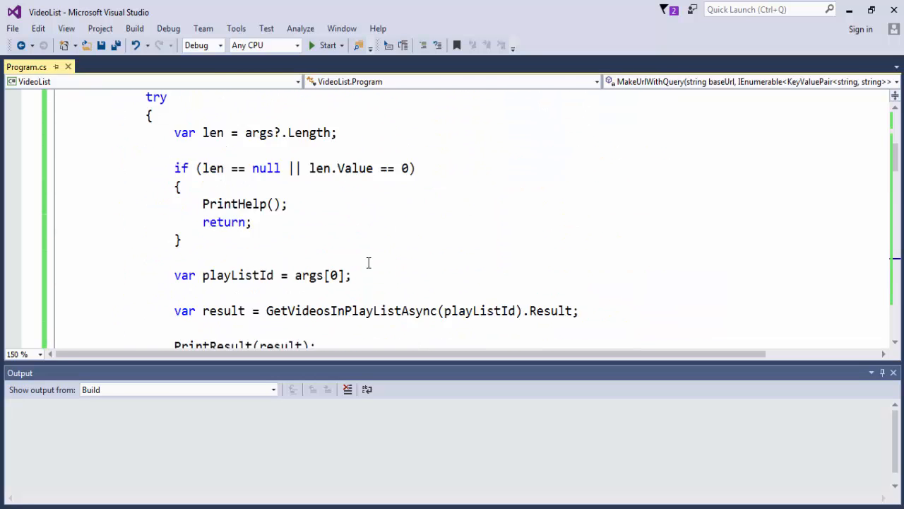
scroll(354, 205, up, 3)
click(301, 246)
scroll(318, 267, down, 3)
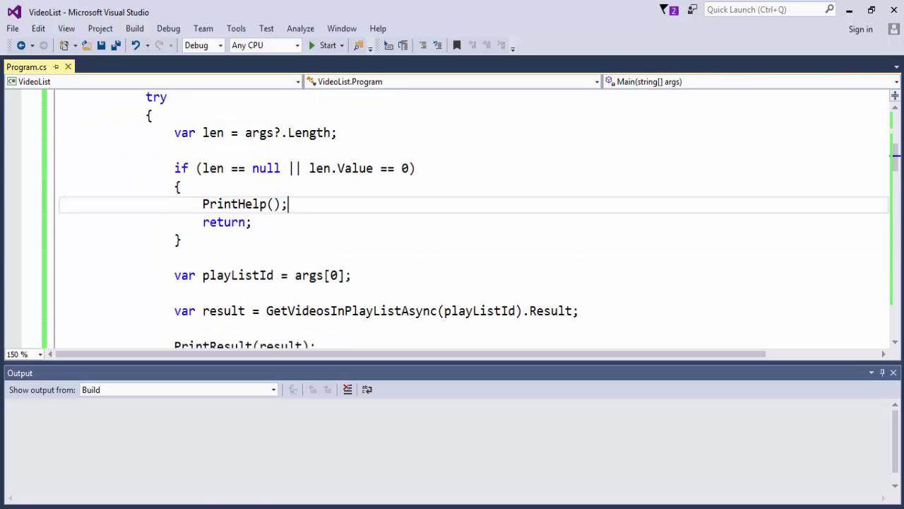
click(893, 372)
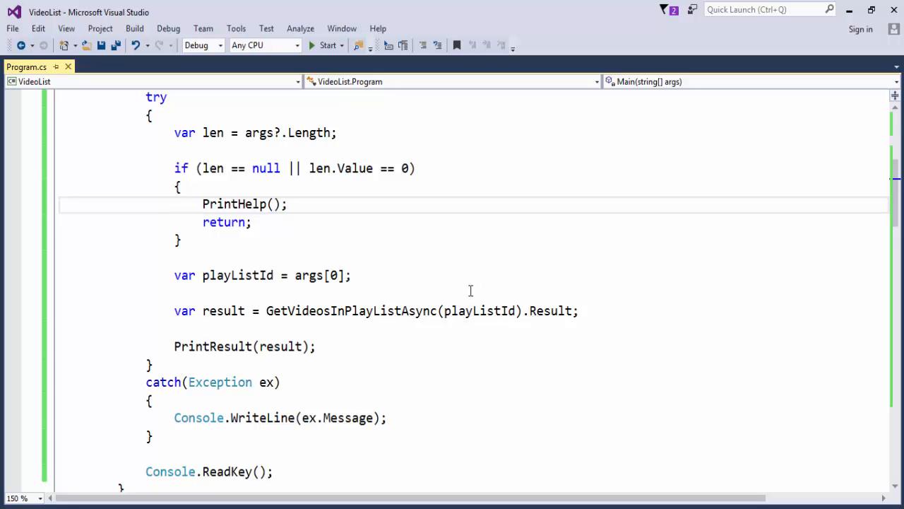
scroll(470, 291, up, 3)
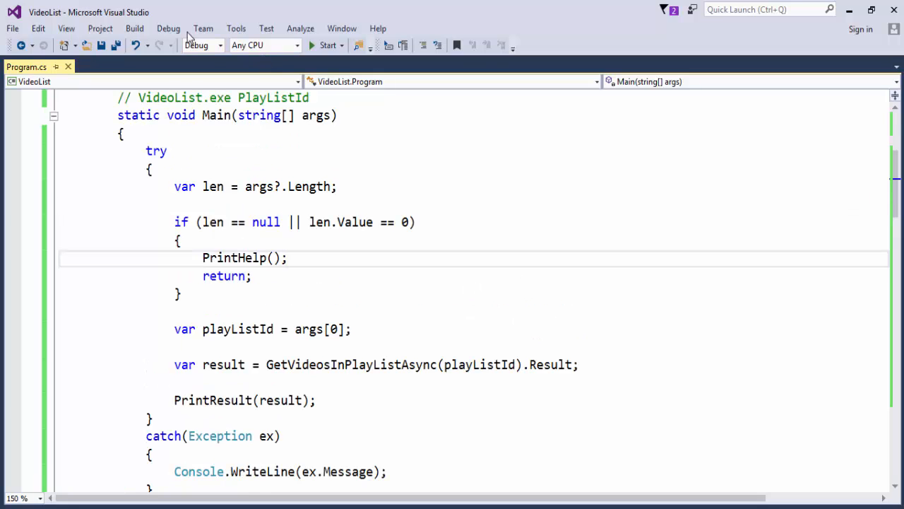
Copy the playlist ID from the YouTube page's address bar
click(565, 203)
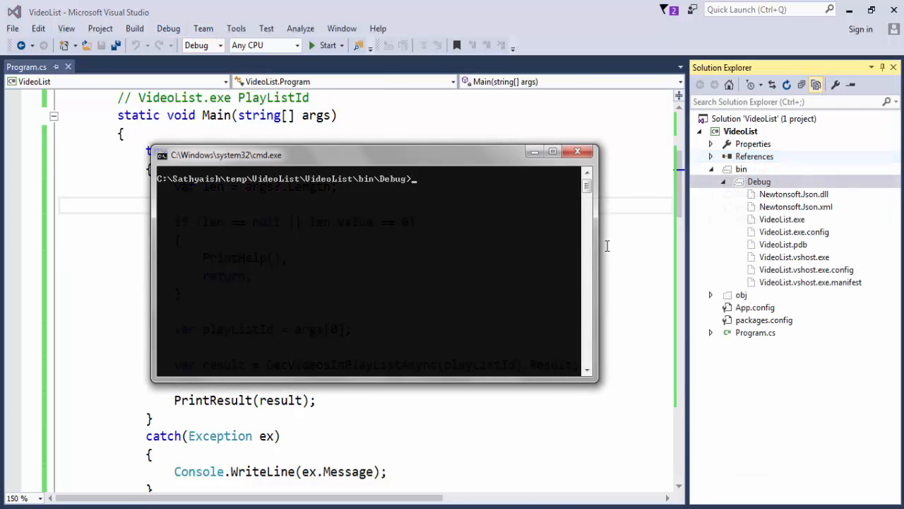
text(PROMPT $$)
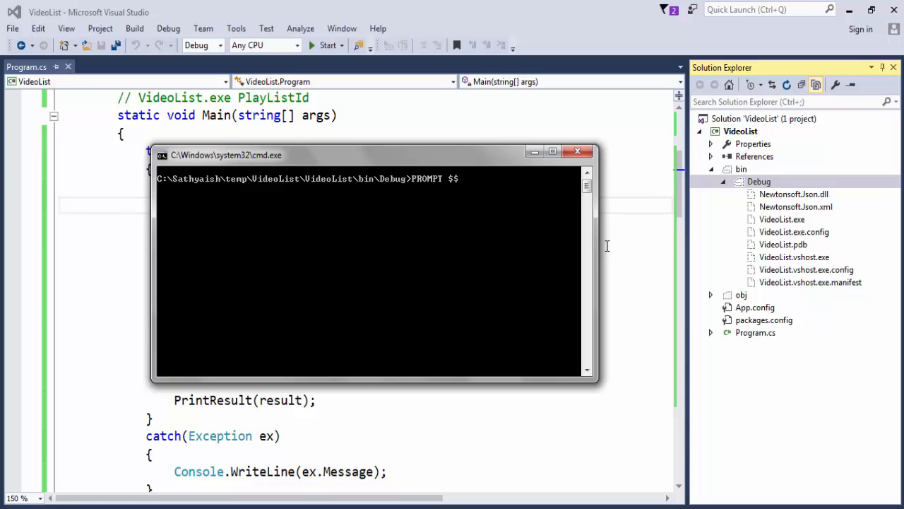
text( $VideoLis)
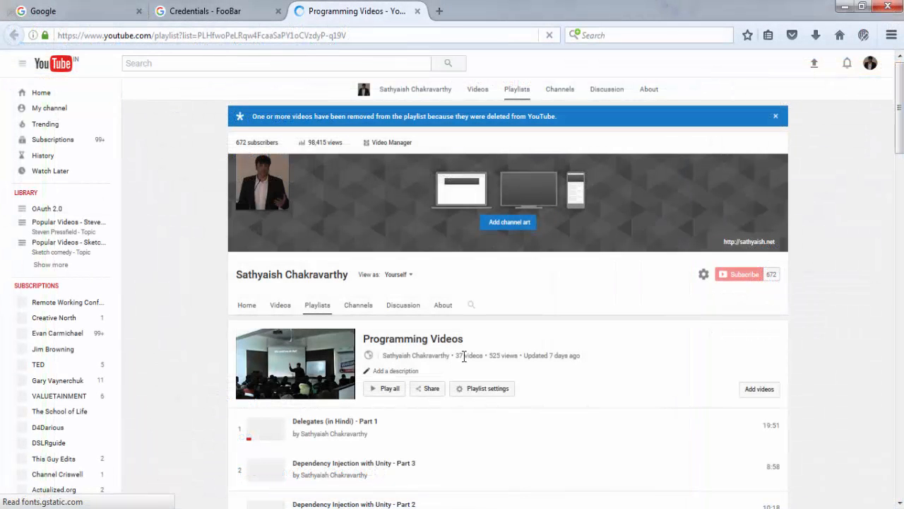
click(249, 36)
drag(198, 36, 347, 35)
key(ctrl+c)
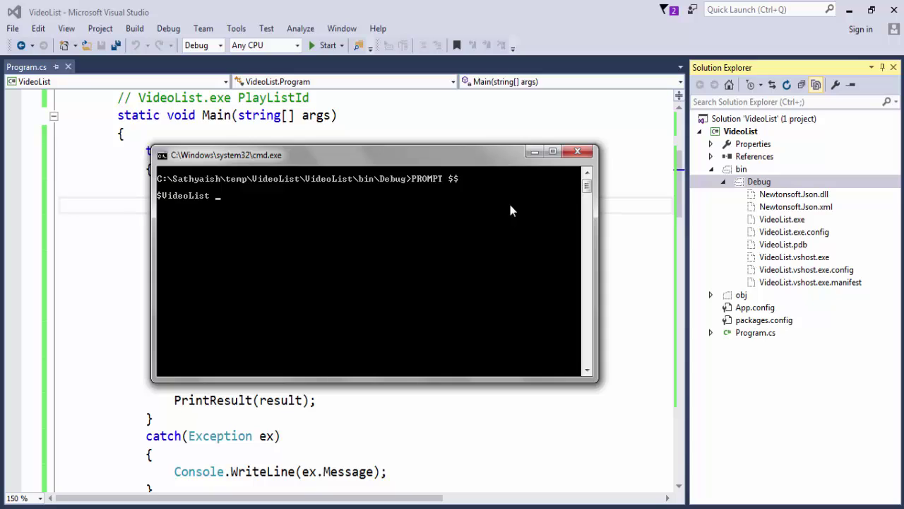
Paste the playlist ID after VideoList in the command prompt and run it
key(alt+space)
key(e)
key(p)
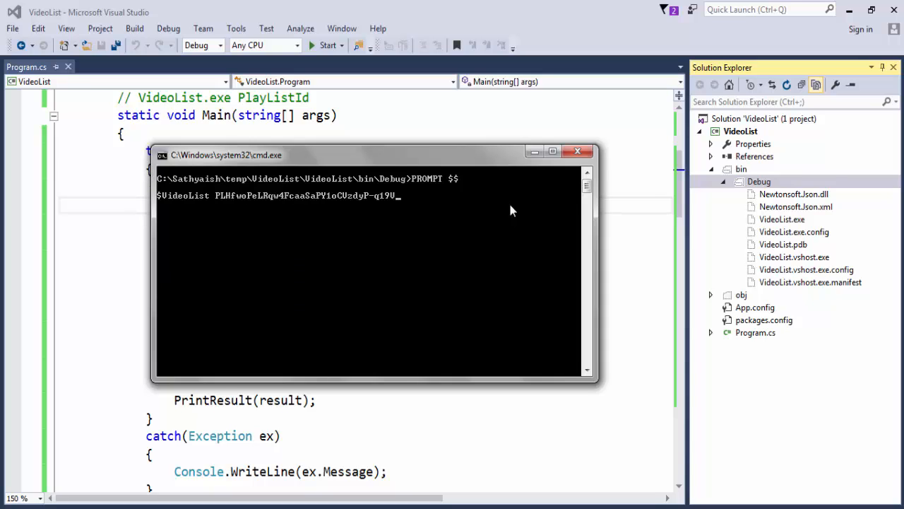
key(Return)
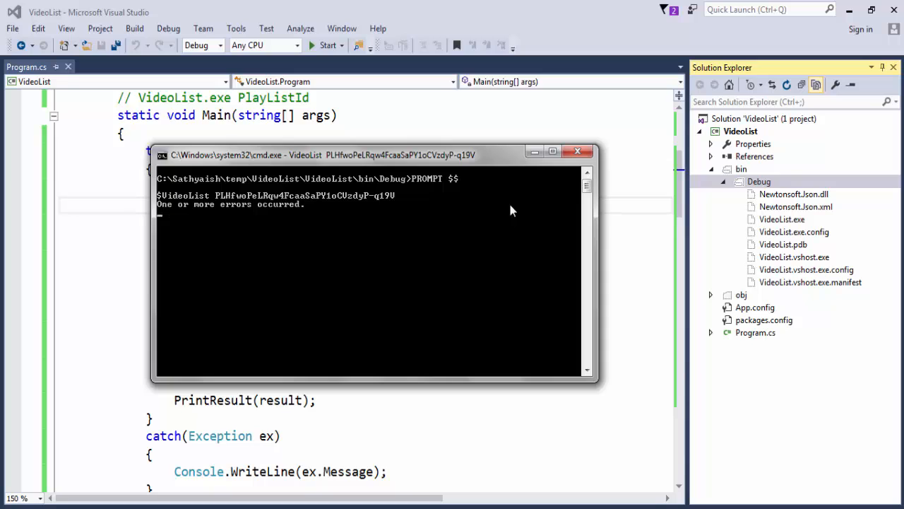
Add a catch (AggregateException agg) block after the try block in Main
click(620, 256)
scroll(483, 281, up, 3)
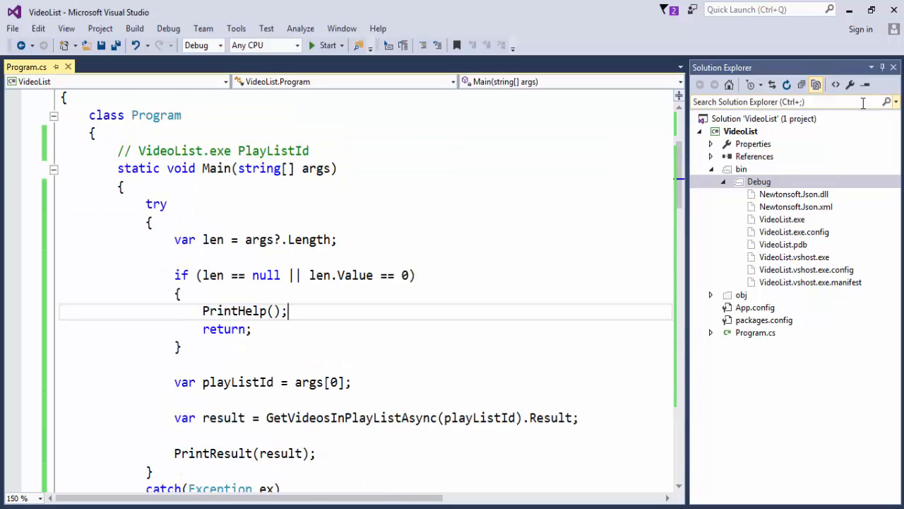
click(893, 68)
click(523, 293)
scroll(508, 305, down, 3)
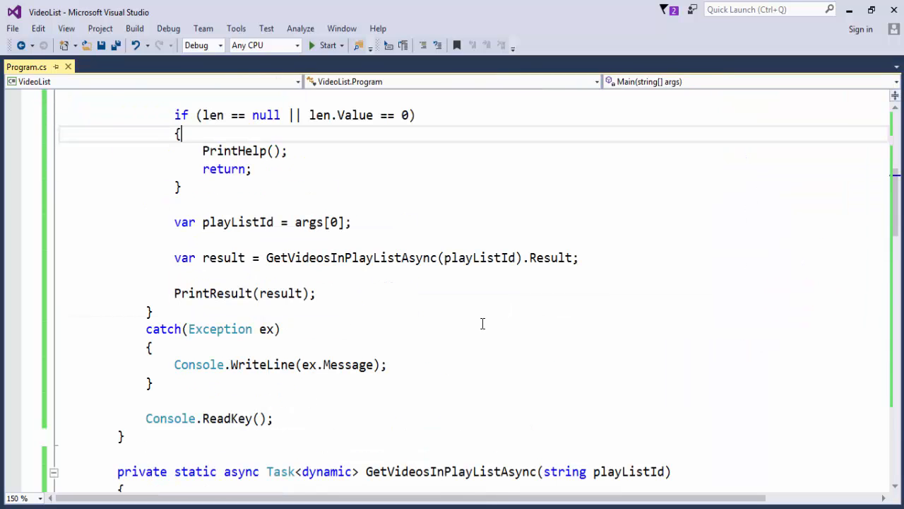
click(156, 311)
key(End)
key(Return)
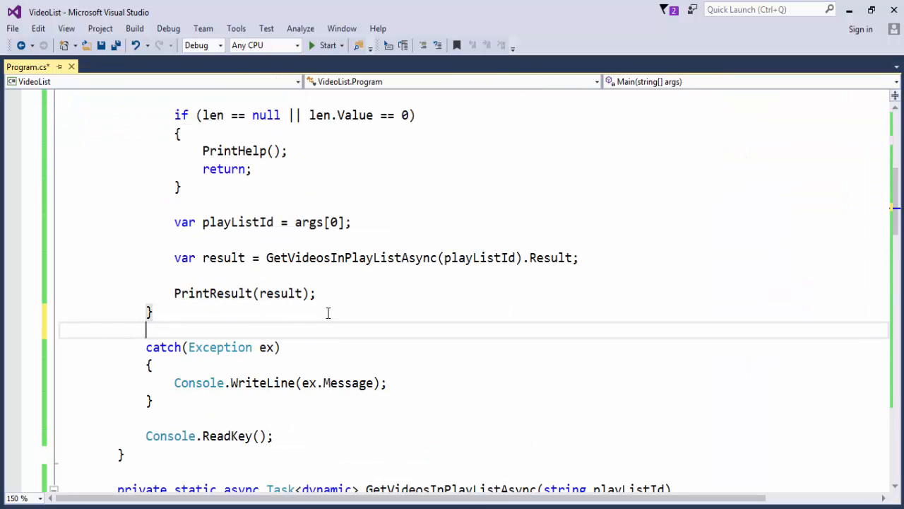
text(catch(Agg)
key(Tab)
text(agg_)
key(BackSpace)
key(End)
key(Return)
text({)
key(Return)
text(agg.la)
Loop over agg.Flatten().InnerExceptions writing each e.Message, and save Program.cs
key(BackSpace)
key(BackSpace)
text(Flatten)
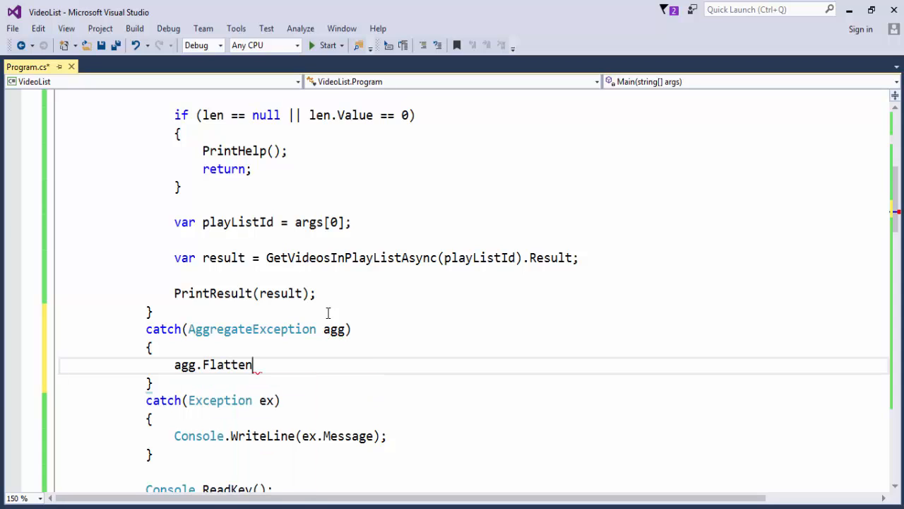
text(().Inn)
key(Down)
key(Tab)
key(Home)
text(for)
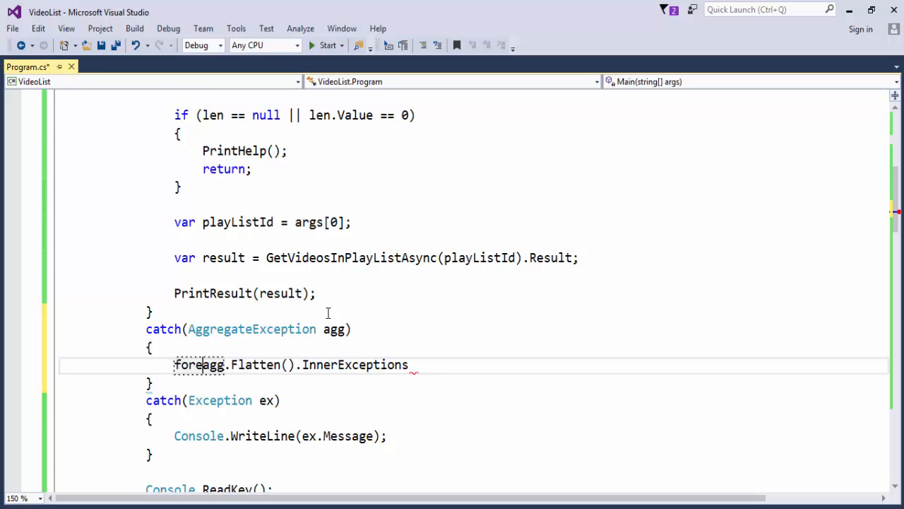
text(each(var )
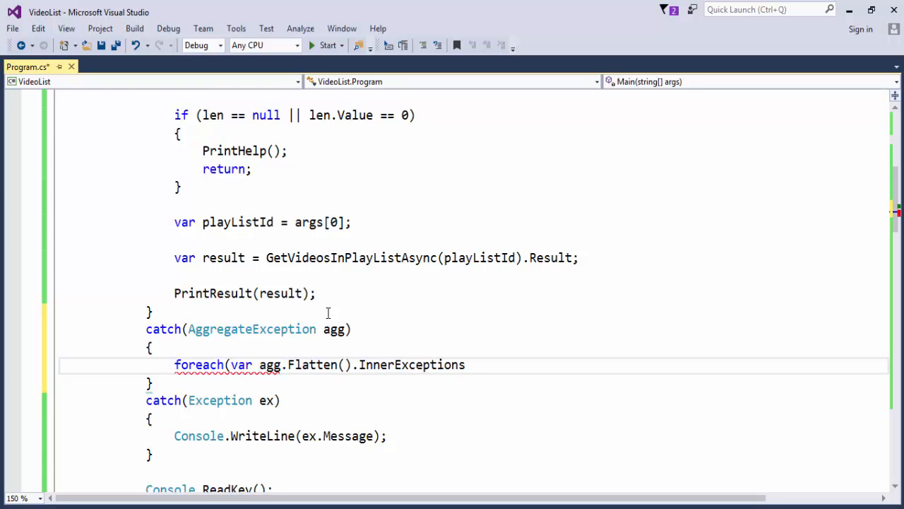
text(e in)
key(End)
text())
key(Return)
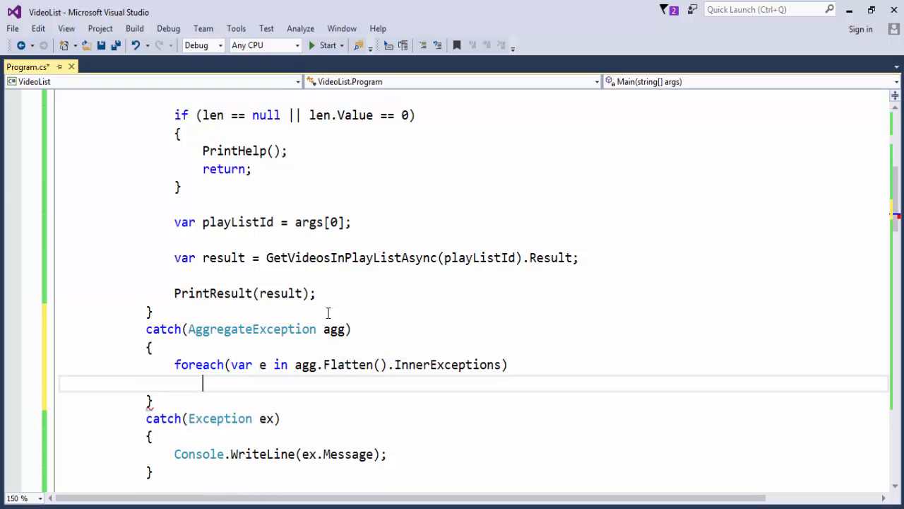
text(Console.WriteLine(e/Mai)
key(BackSpace)
key(BackSpace)
key(BackSpace)
text(.Mes)
key(Tab)
text();)
key(Return)
key(shift+Home)
key(BackSpace)
key(BackSpace)
key(ctrl+s)
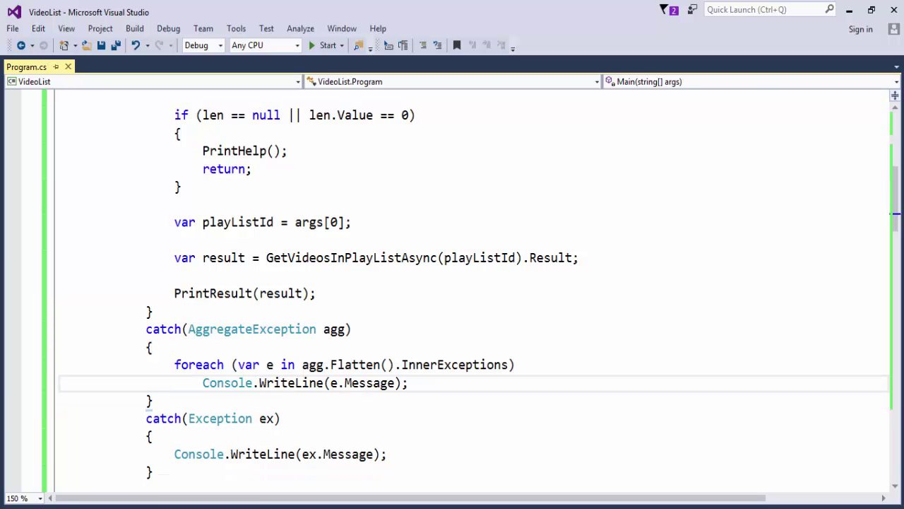
Rebuild with Ctrl+F5, then rerun the VideoList command from history to see the HTTP 404 error
key(ctrl+F5)
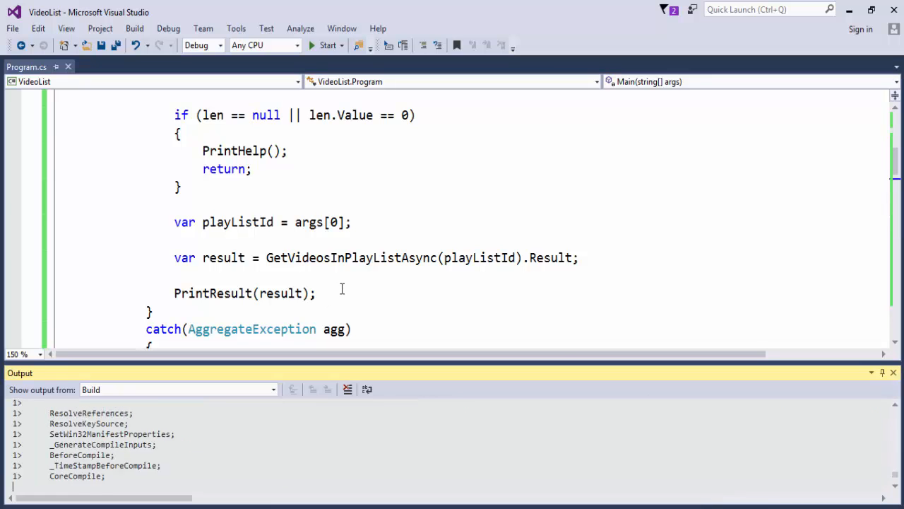
key(Return)
key(alt+Tab)
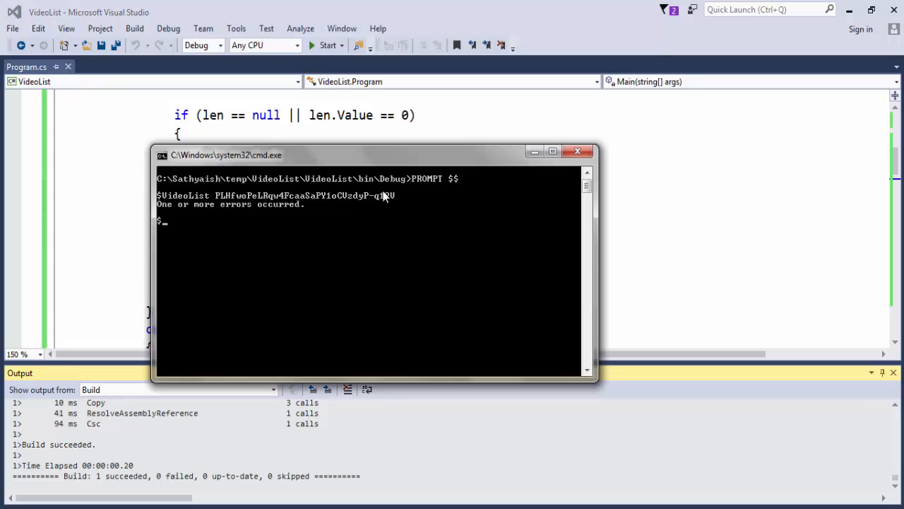
key(Up)
key(Up)
key(Up)
key(Return)
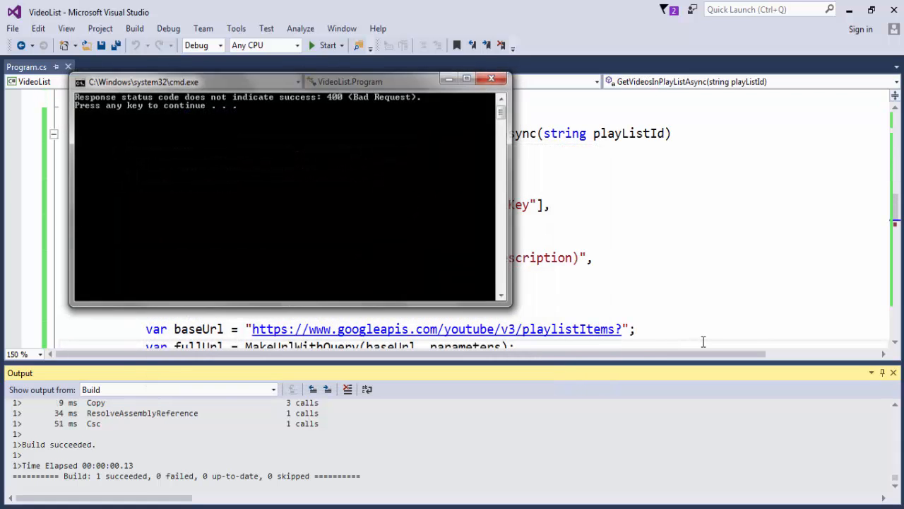
key(Return)
Rename the query key playListId to playlistId, save, and start debugging
click(895, 373)
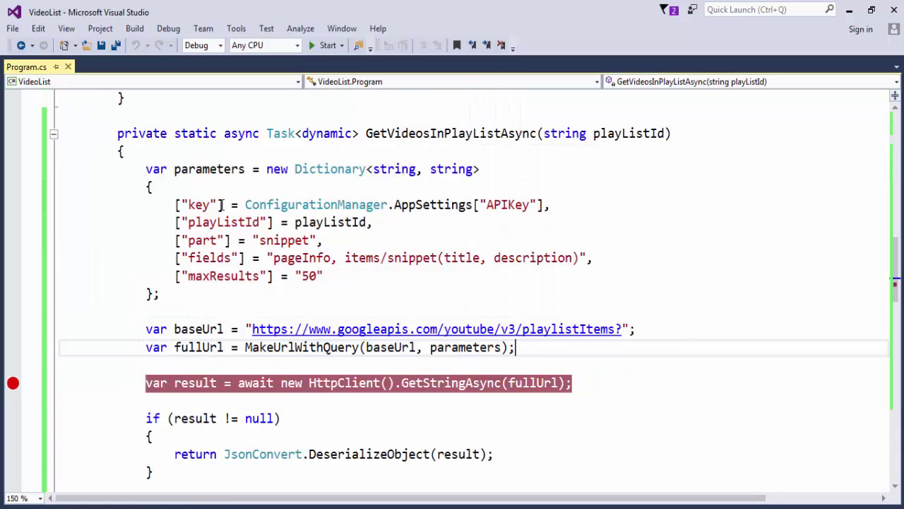
click(261, 257)
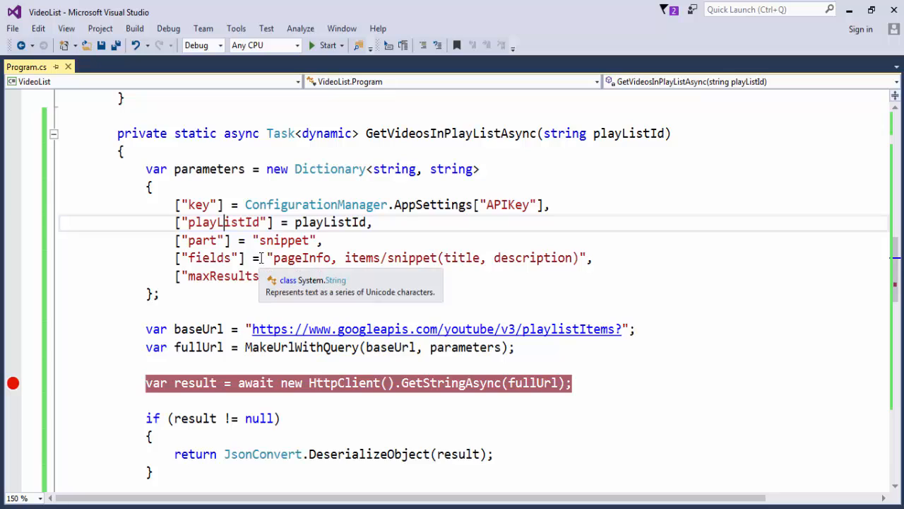
key(BackSpace)
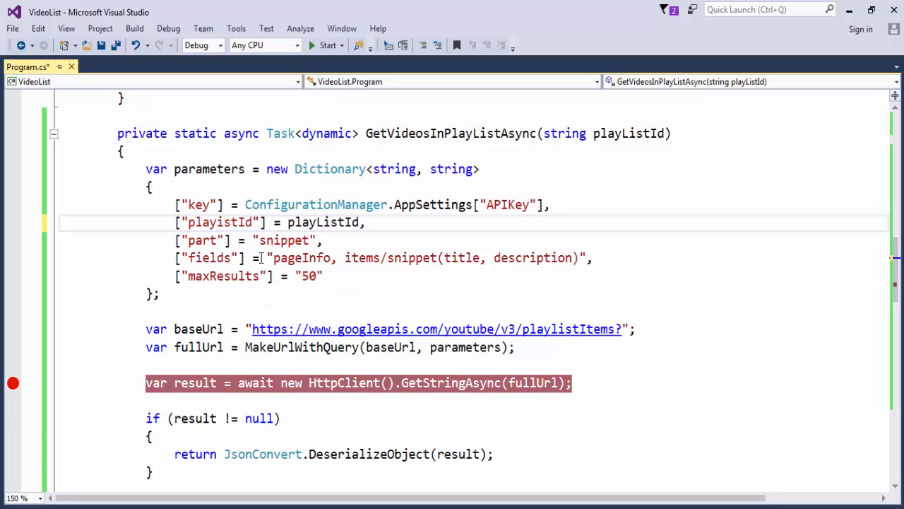
text(l)
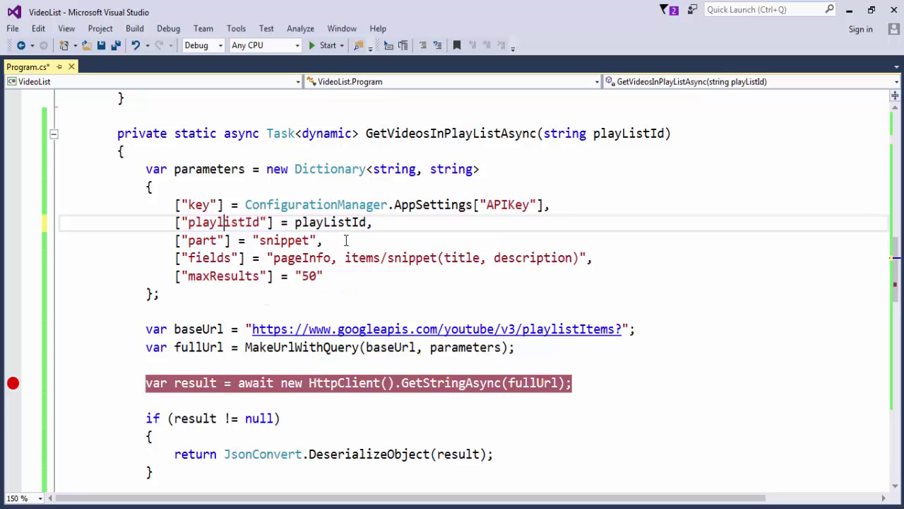
click(345, 241)
key(ctrl+s)
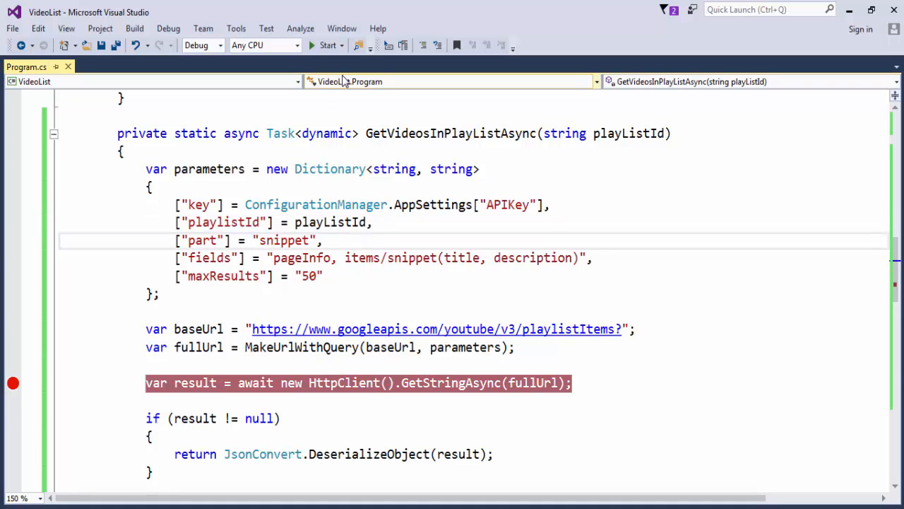
click(324, 46)
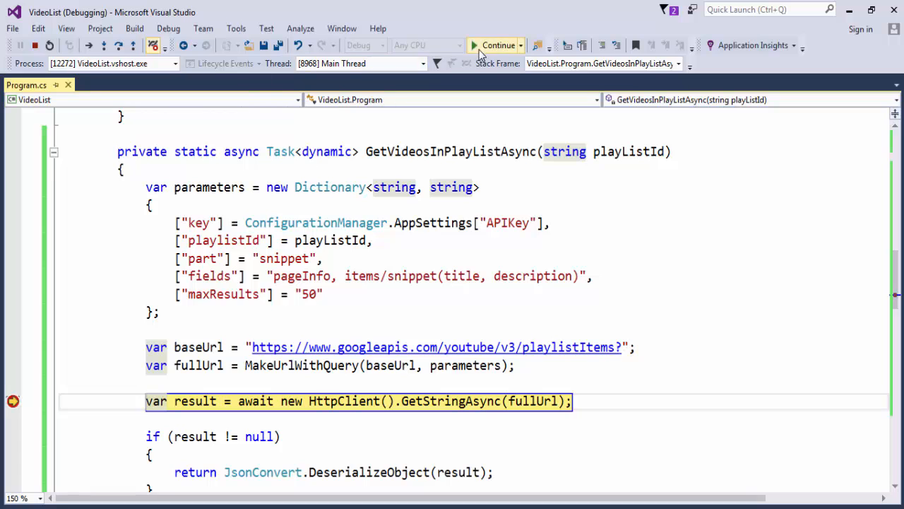
Continue past the breakpoint and maximize the console showing 37 total items, 29 public titles
click(498, 45)
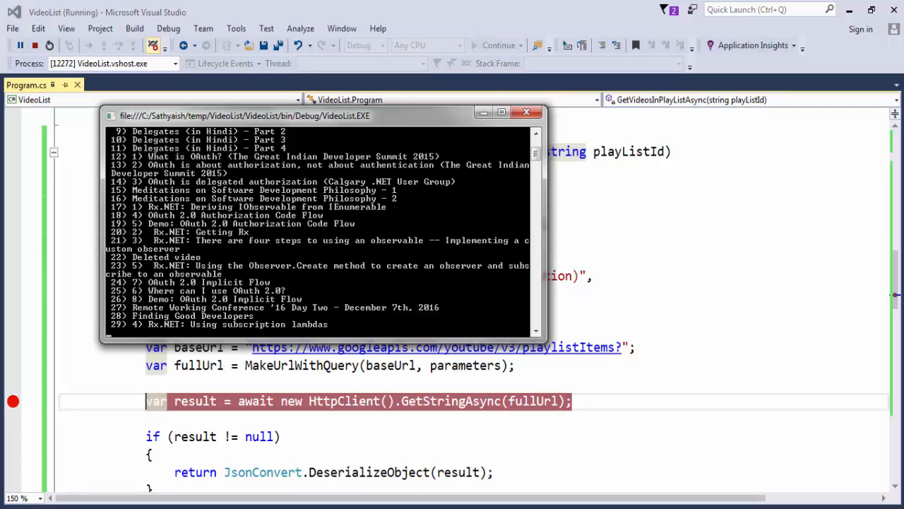
scroll(539, 204, up, 5)
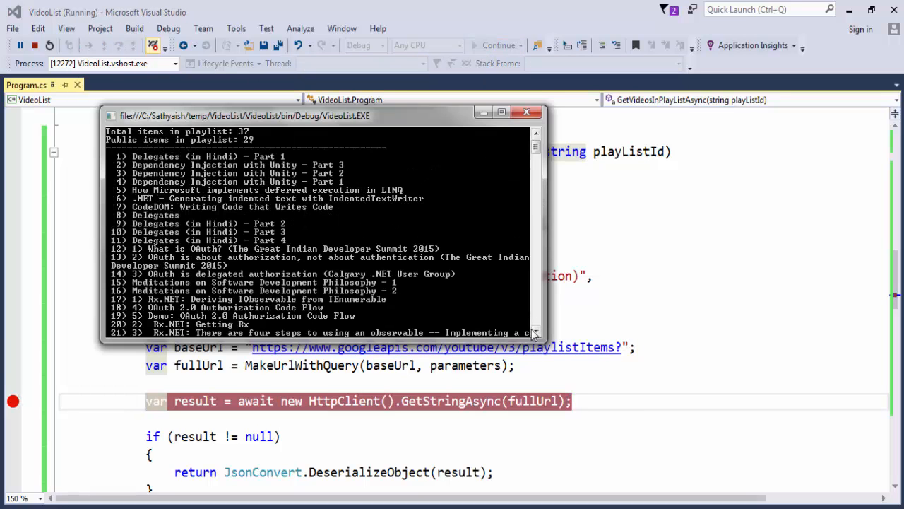
double_click(282, 115)
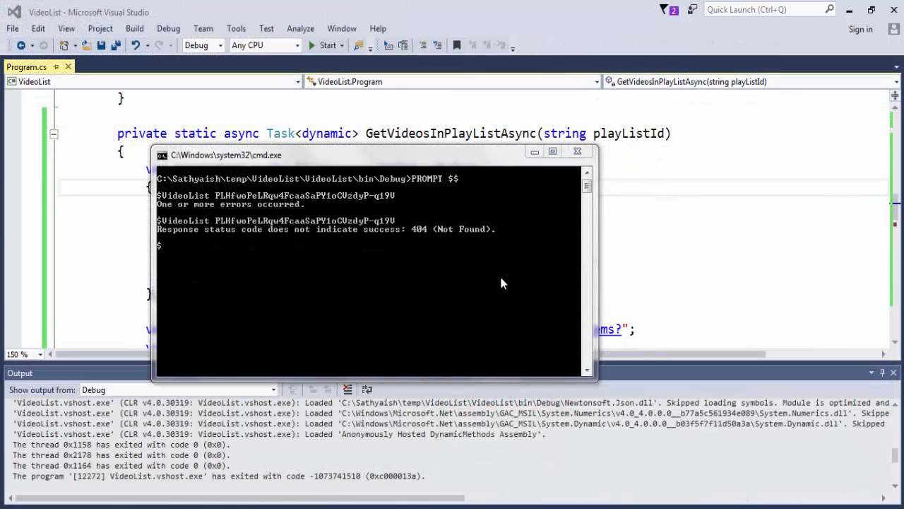
Run VideoList with the pasted playlist ID in the command prompt to list the numbered titles
click(492, 280)
text(VideoList)
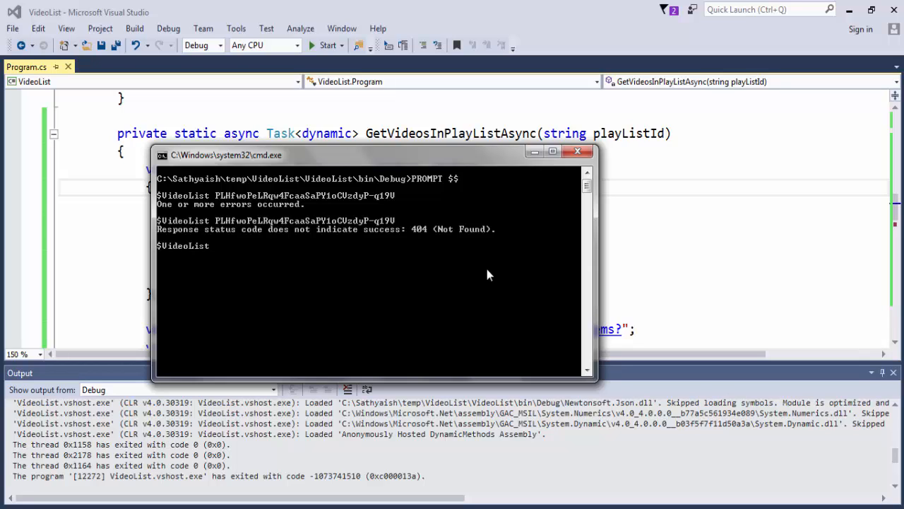
key(alt+space)
key(e)
key(p)
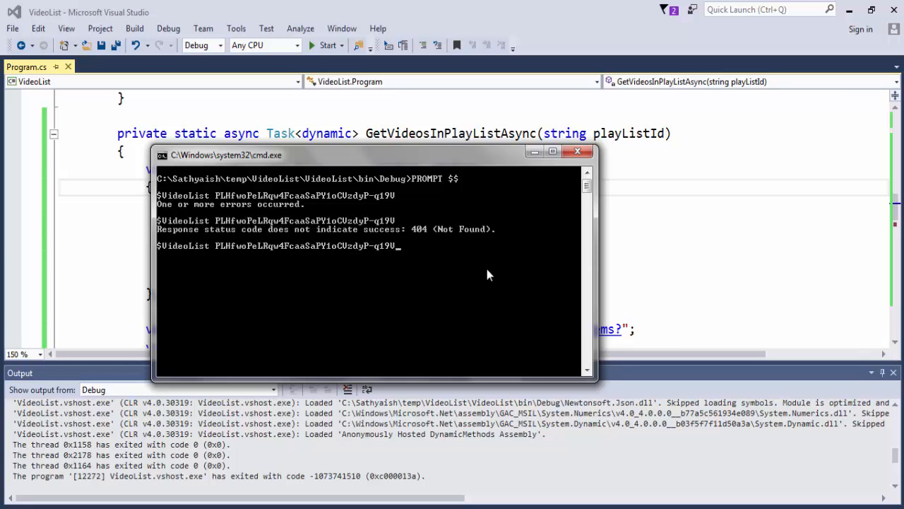
key(Return)
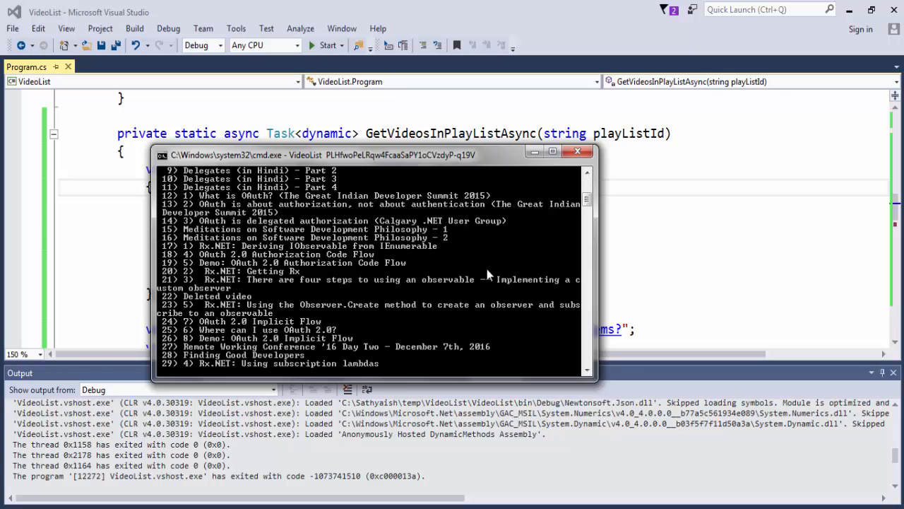